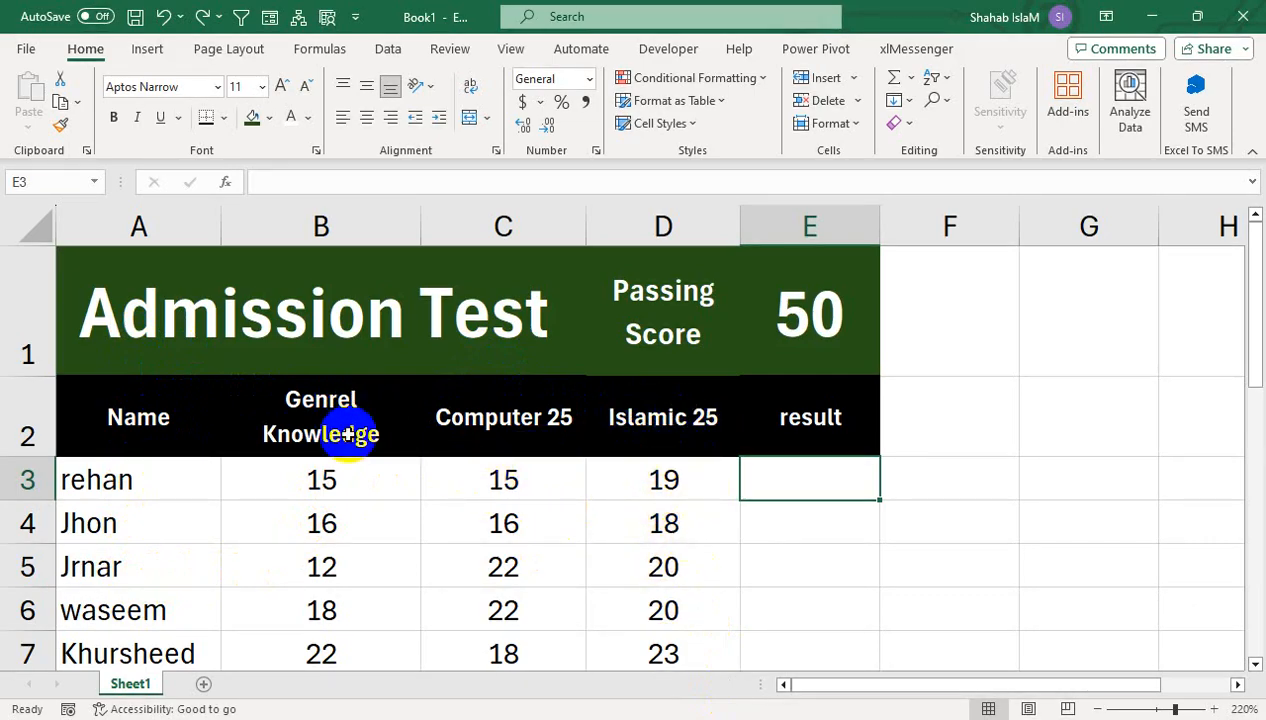
click(807, 314)
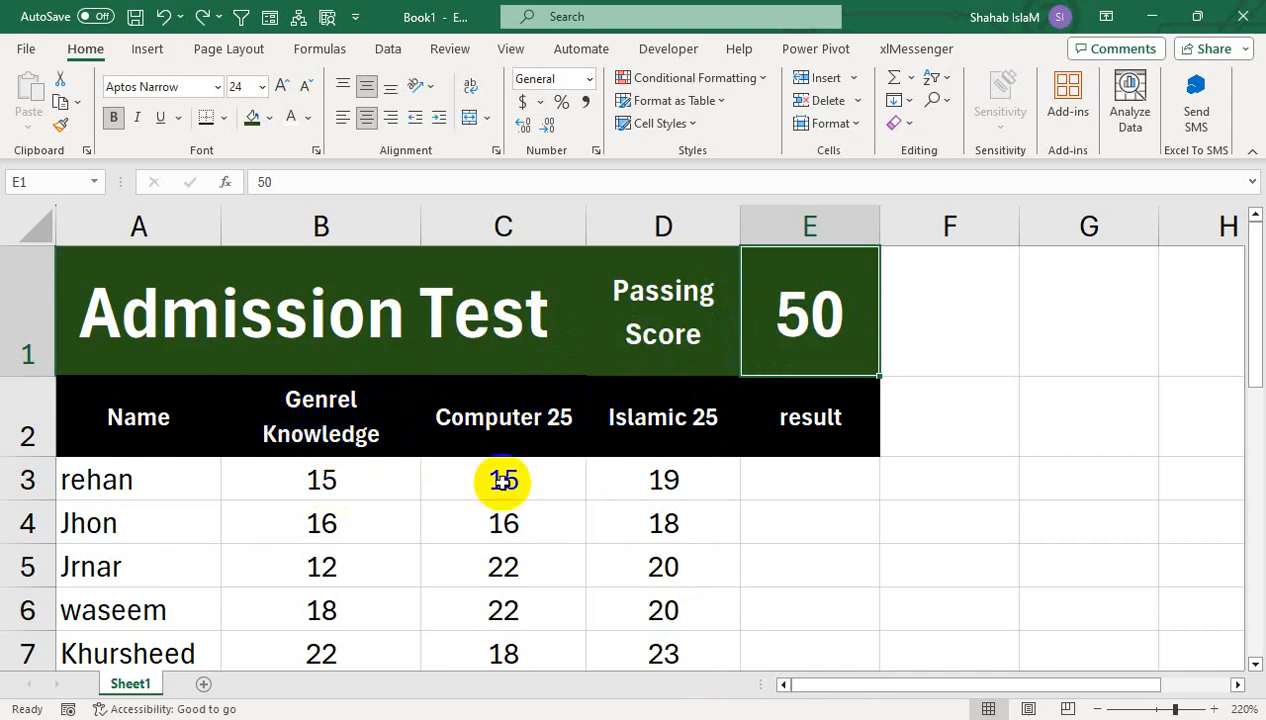
click(1008, 414)
click(1028, 415)
text(15)
key(Return)
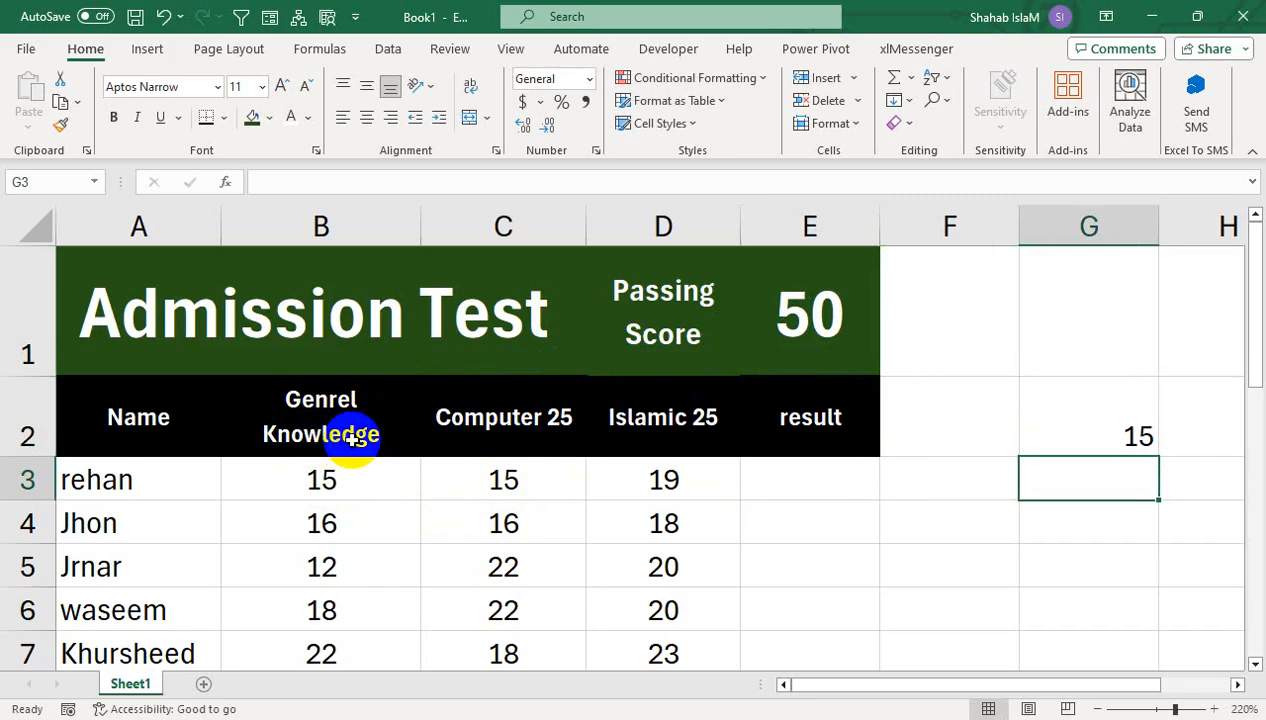
click(1083, 435)
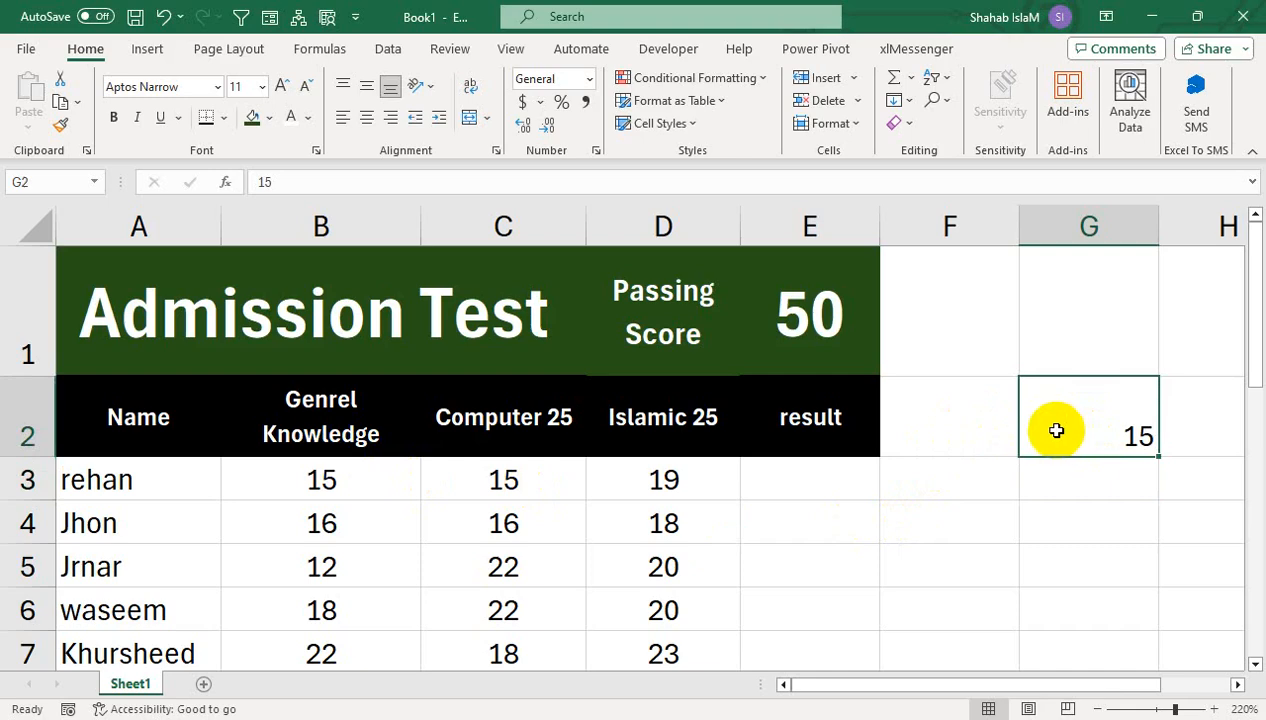
drag(305, 480, 326, 634)
click(1091, 444)
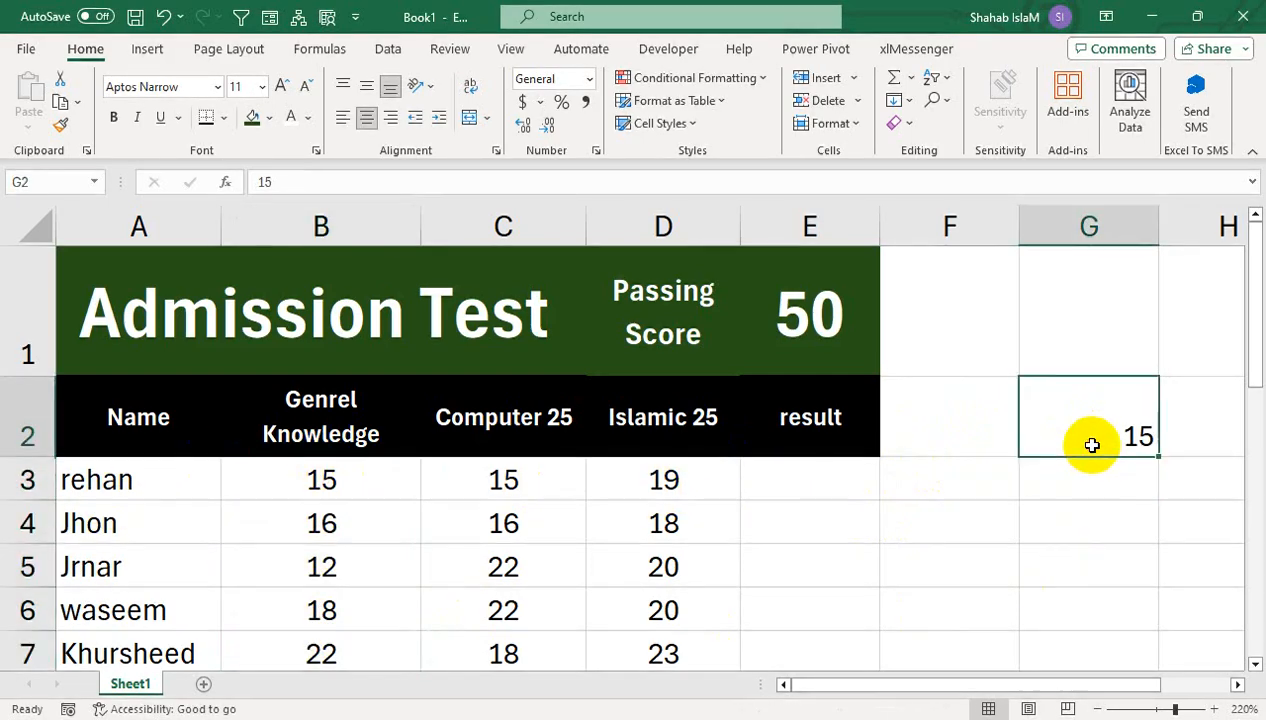
key(Delete)
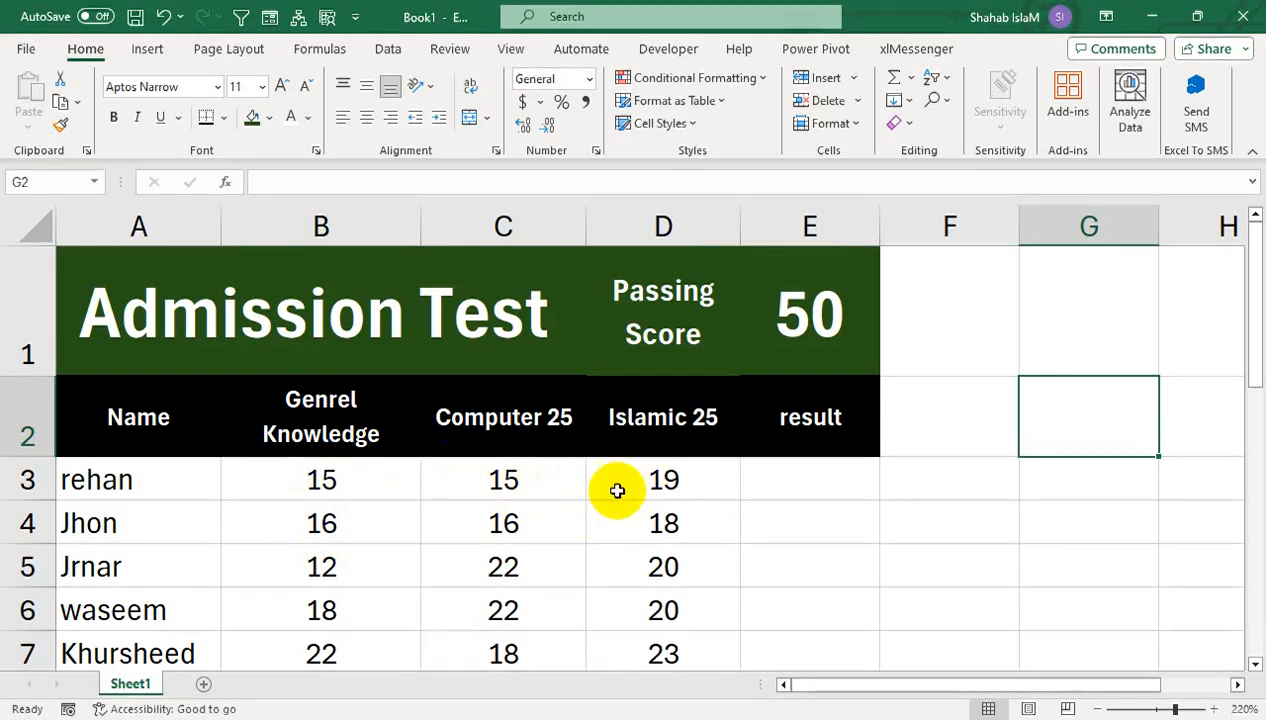
click(345, 470)
drag(497, 480, 653, 486)
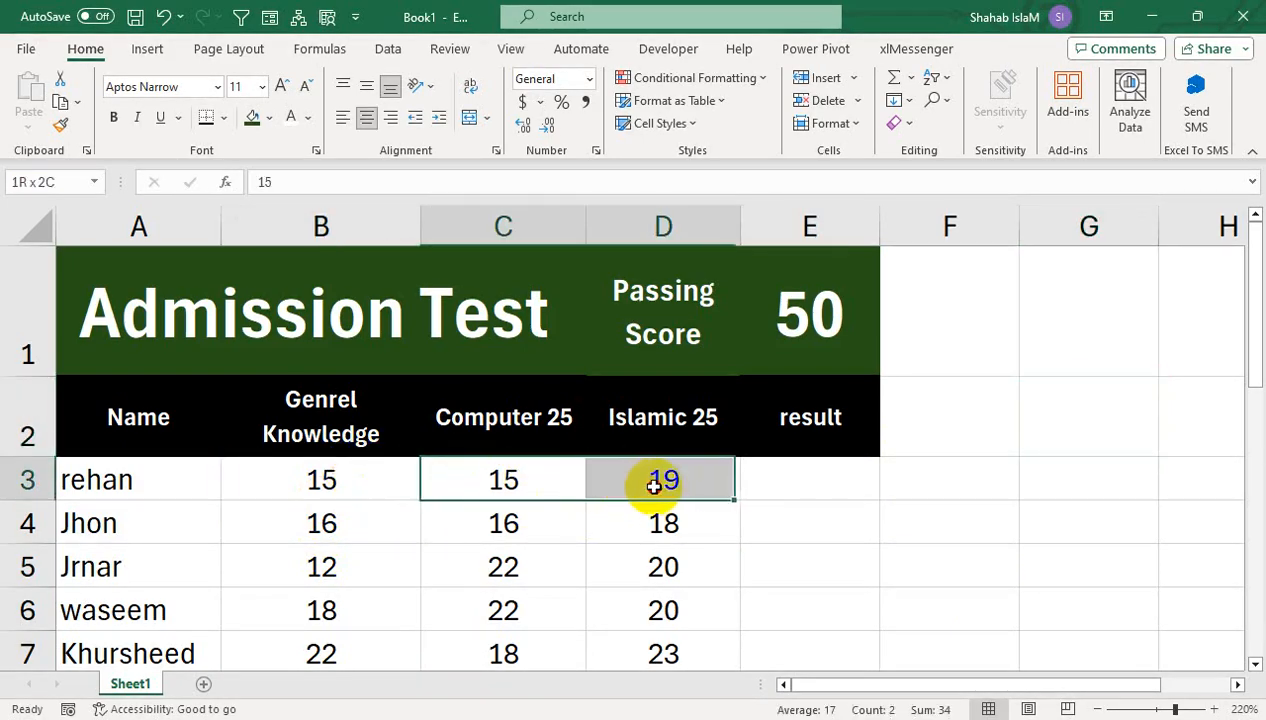
click(816, 332)
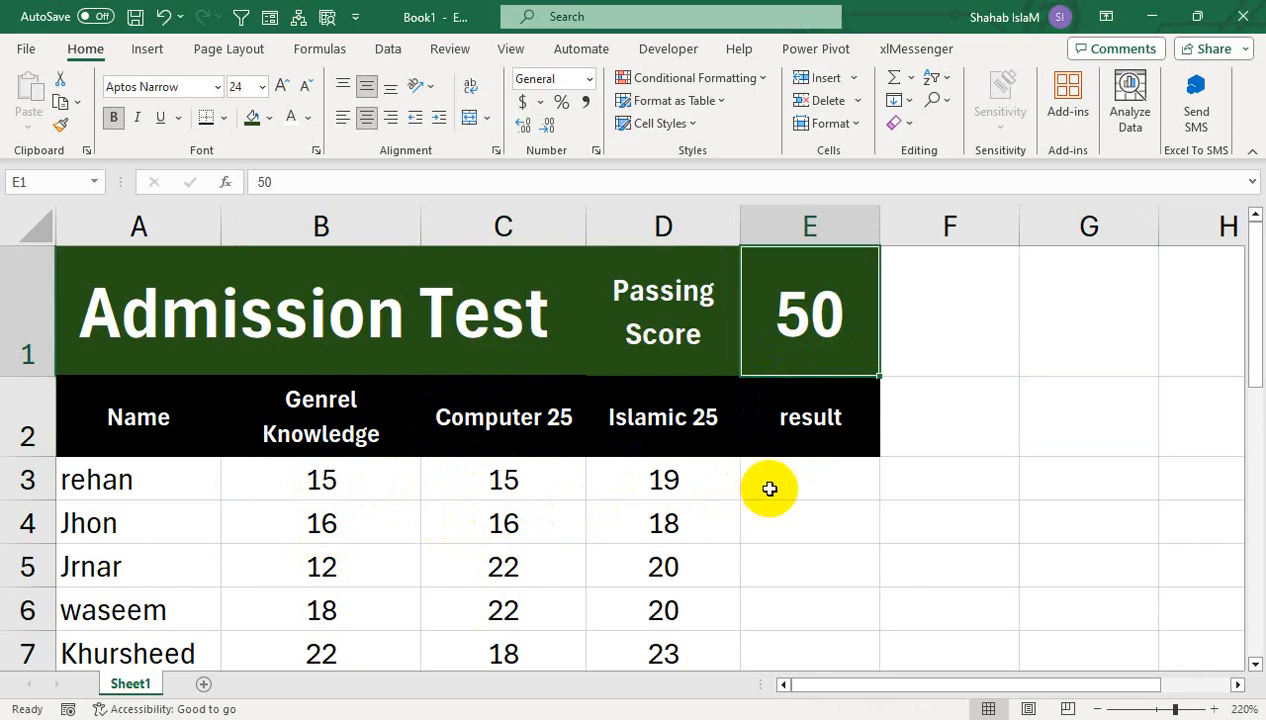
click(321, 480)
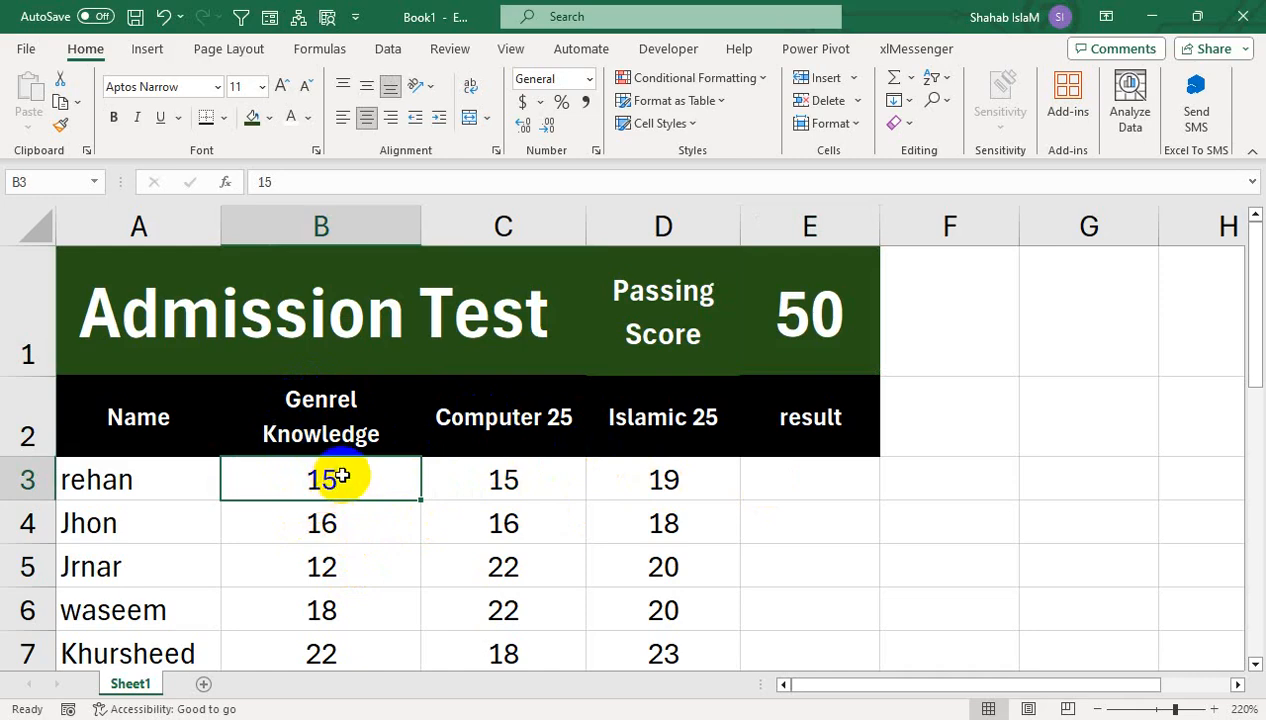
drag(496, 481, 672, 478)
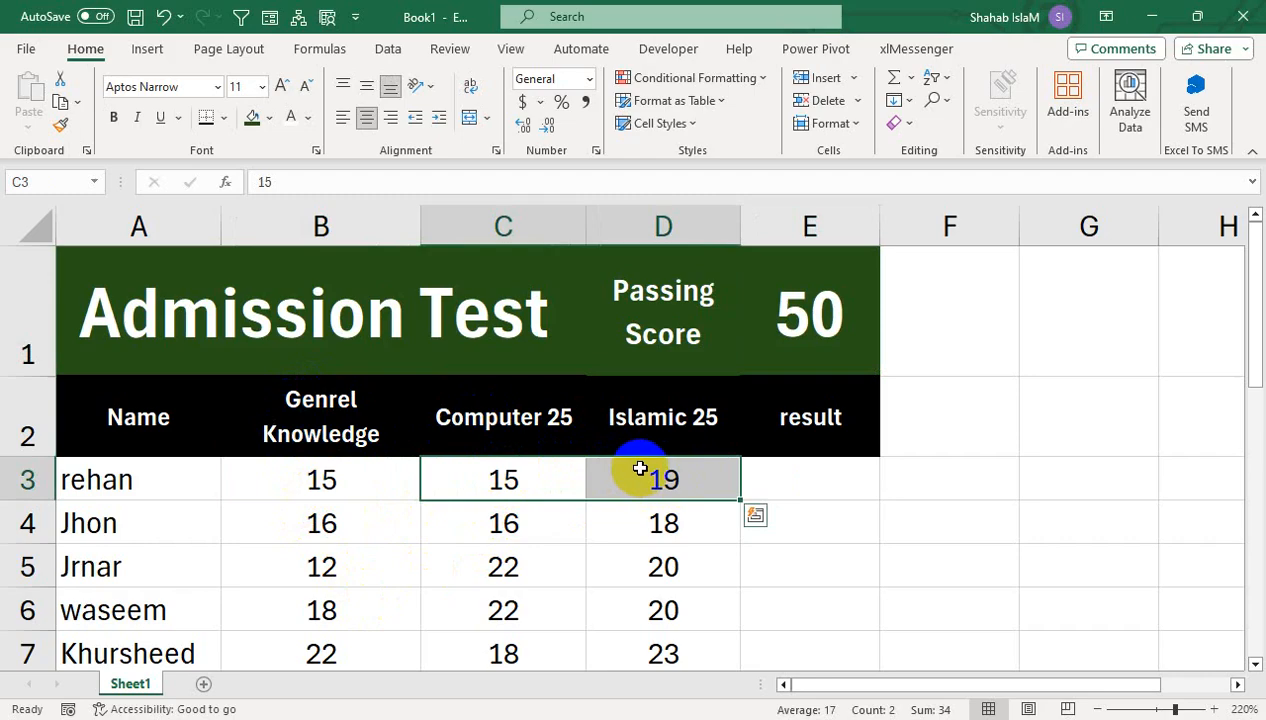
- Start a formula in result cell E3 with an IF function whose logical test is a nested AND function
click(813, 475)
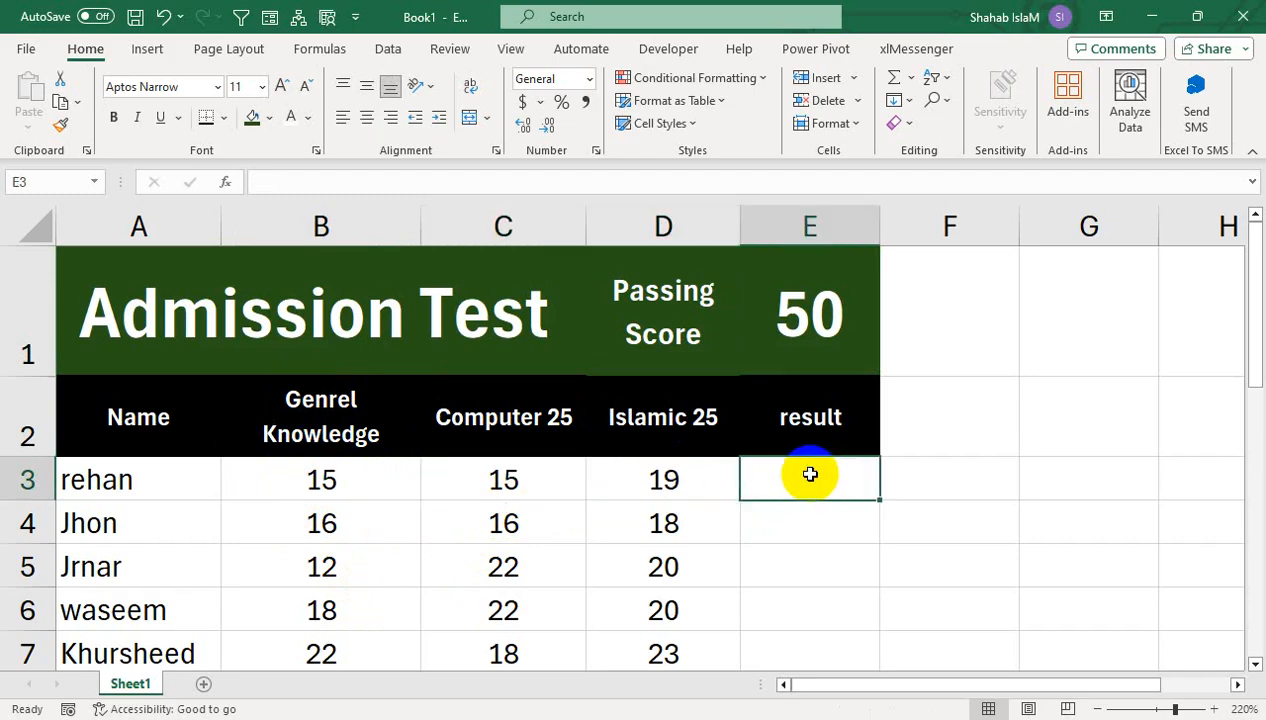
text(=if)
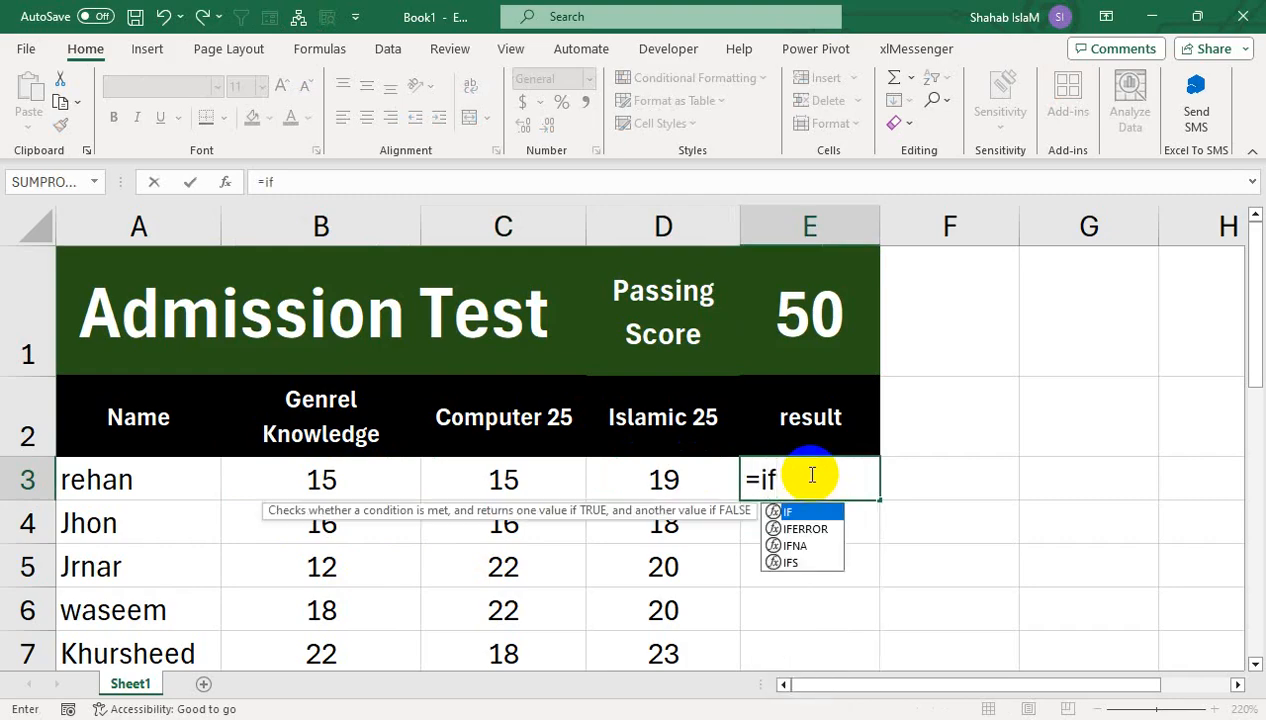
key(Tab)
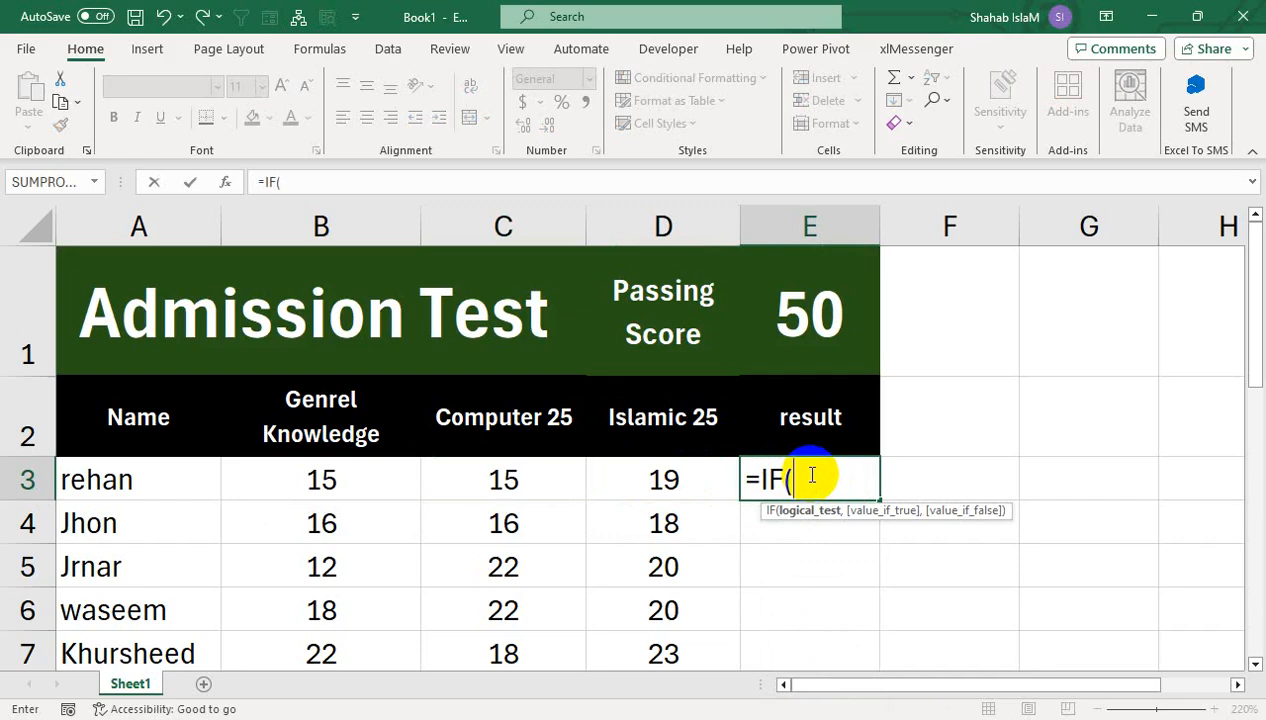
text(a)
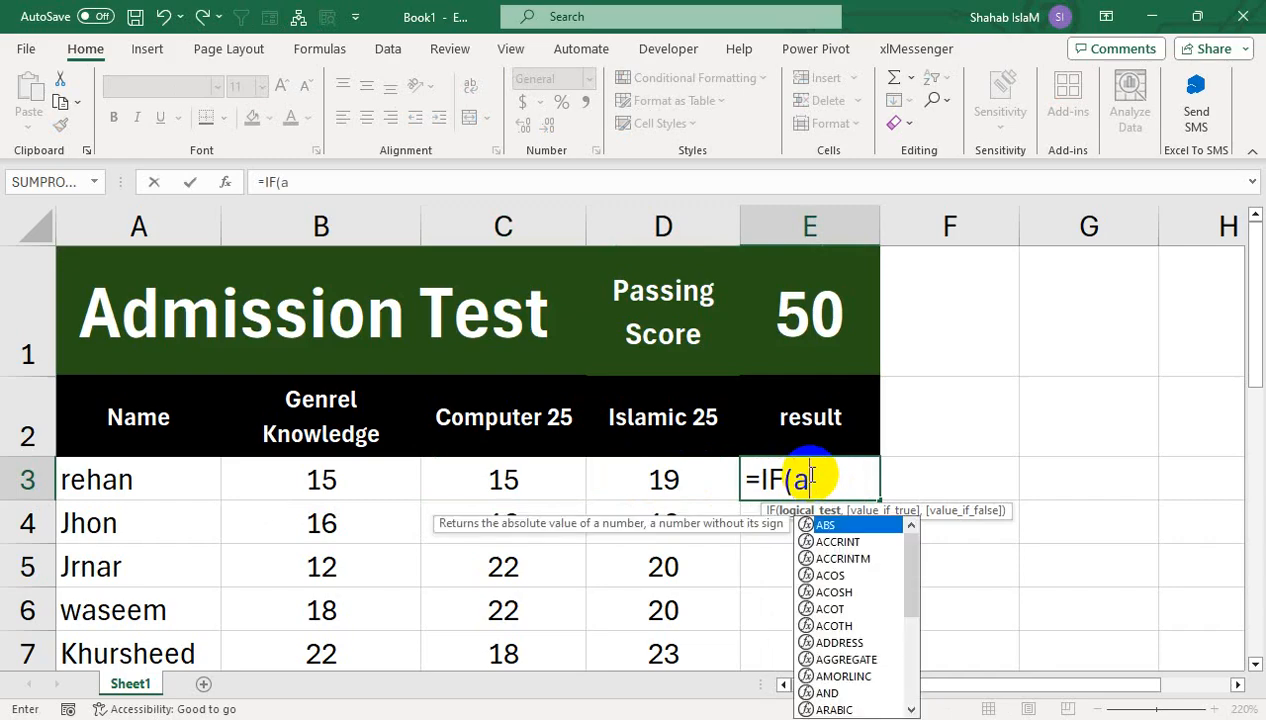
text(nd)
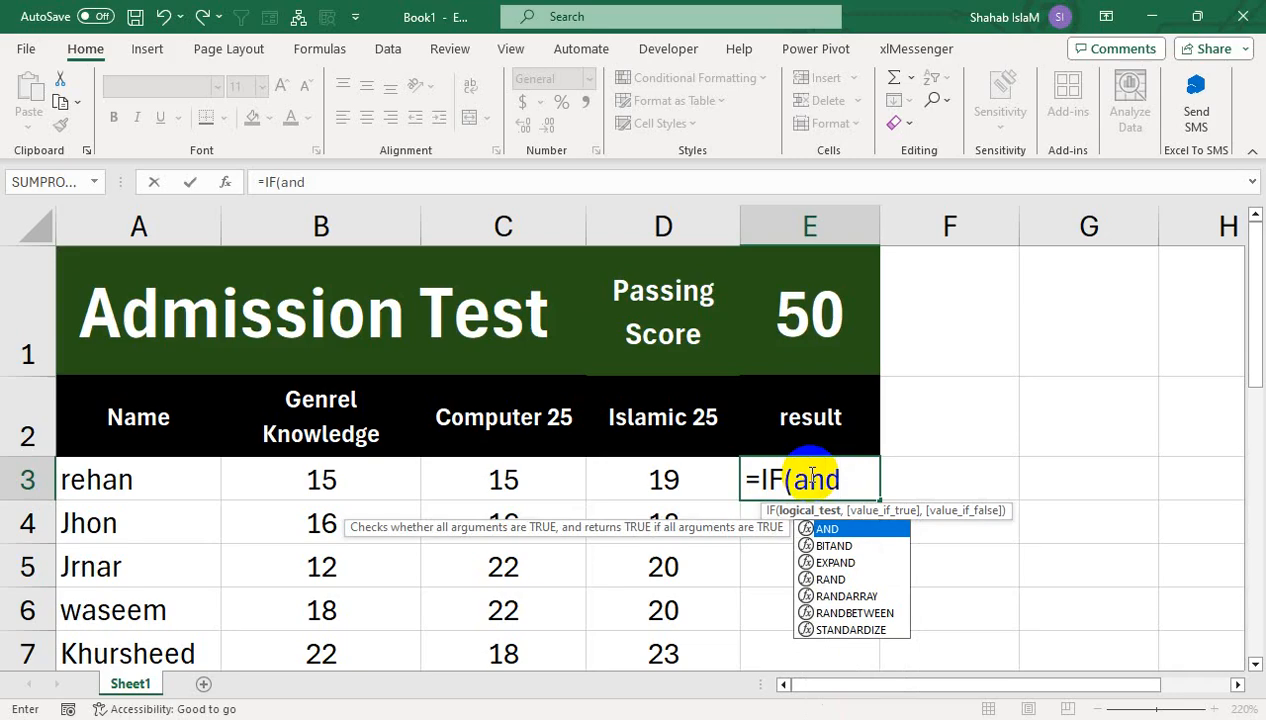
key(Tab)
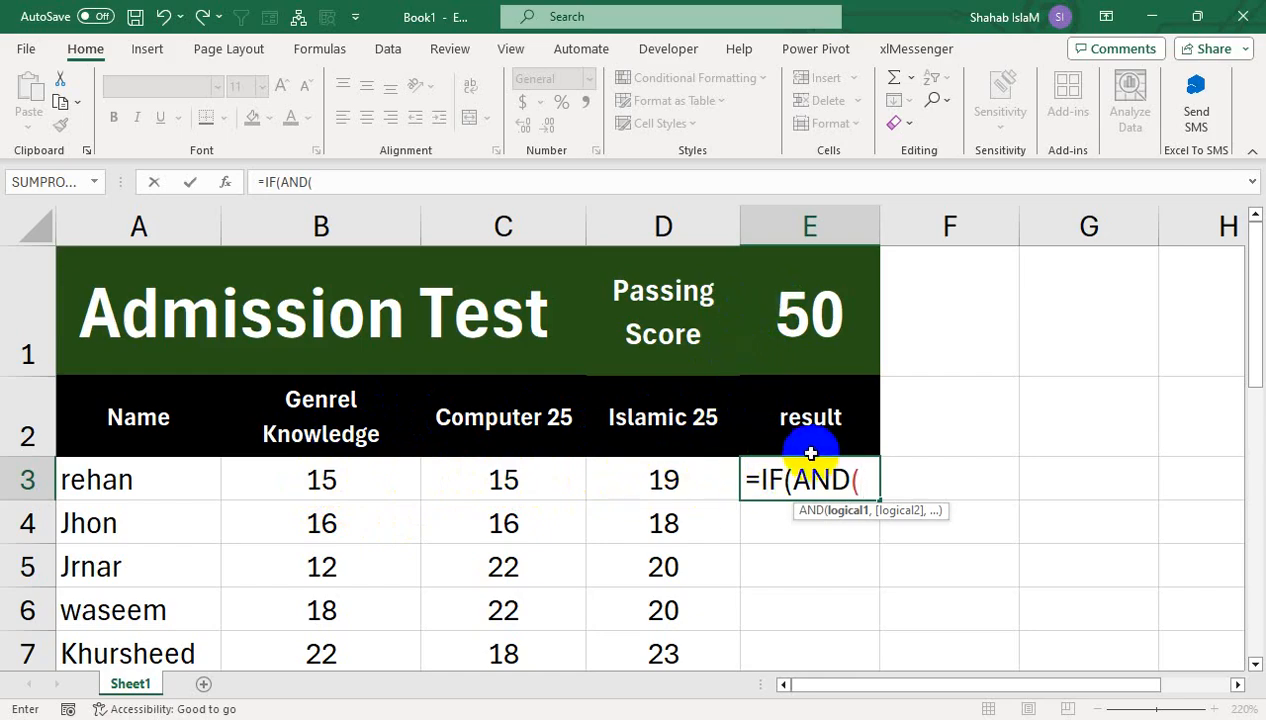
- Enter B3>=15 as the first condition of the AND function, keeping the comparison inside its parentheses
click(340, 482)
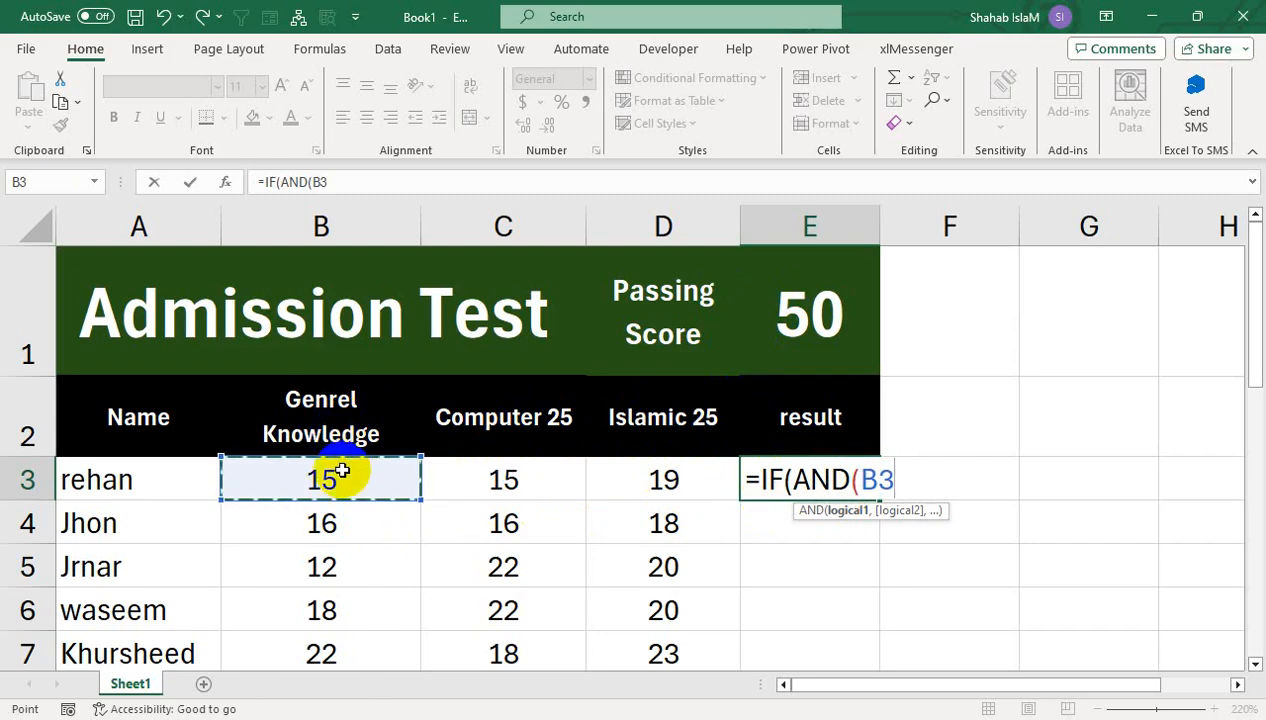
text())
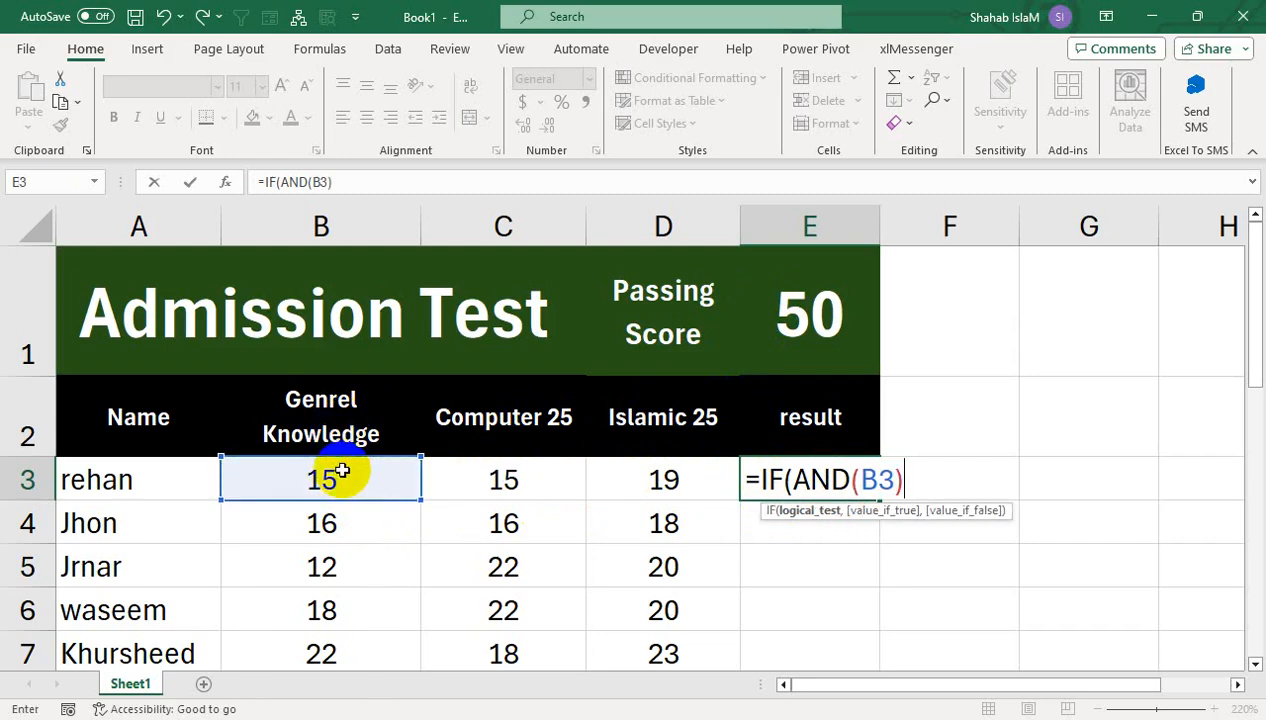
text(>15)
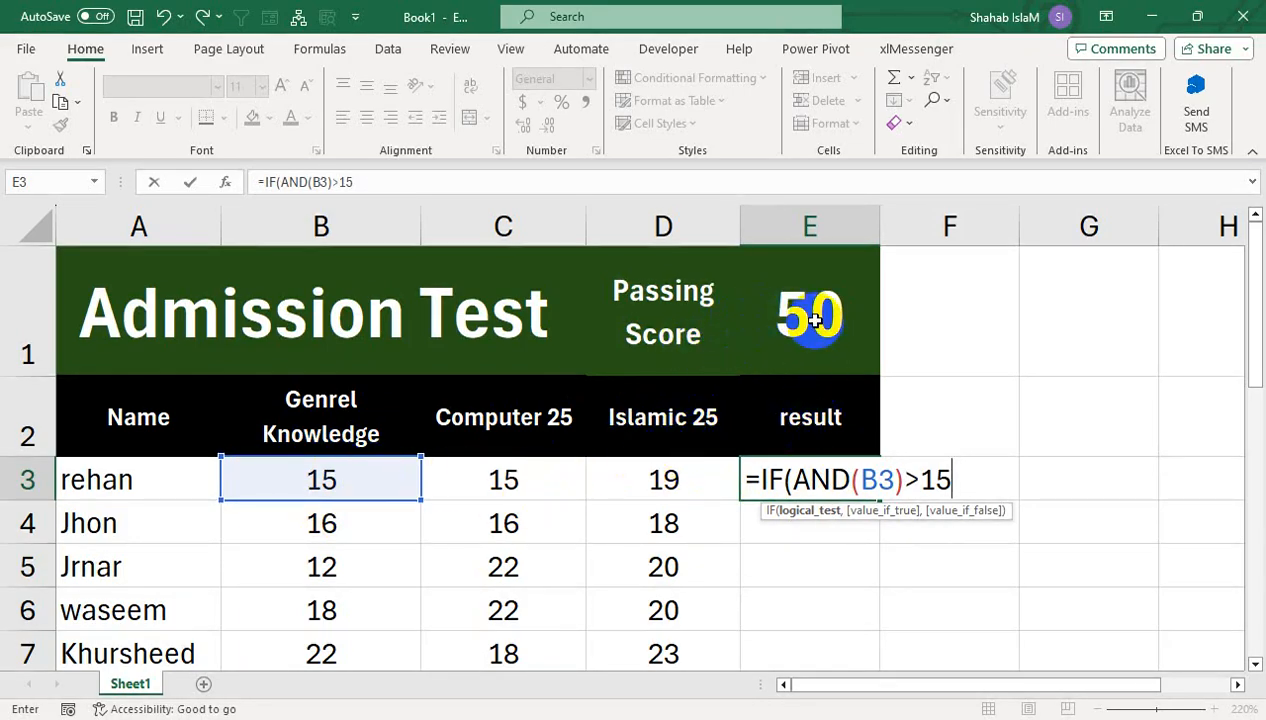
click(904, 480)
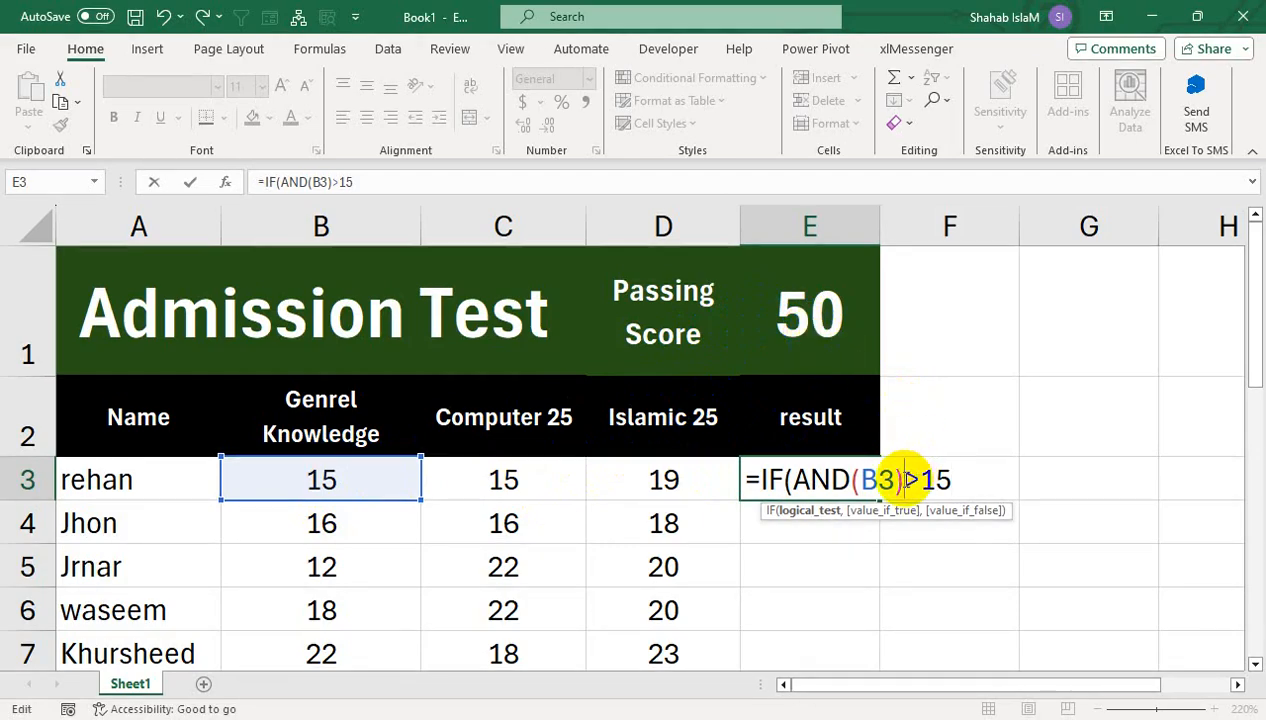
key(BackSpace)
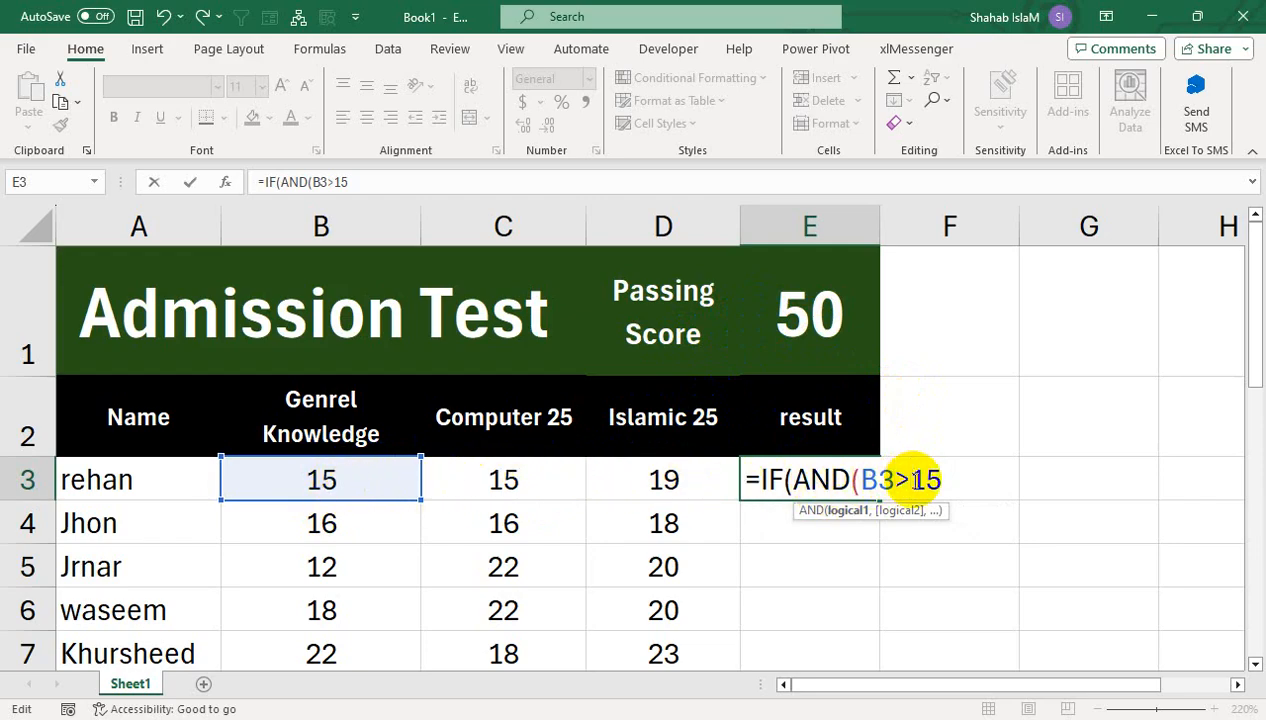
click(917, 480)
text(=)
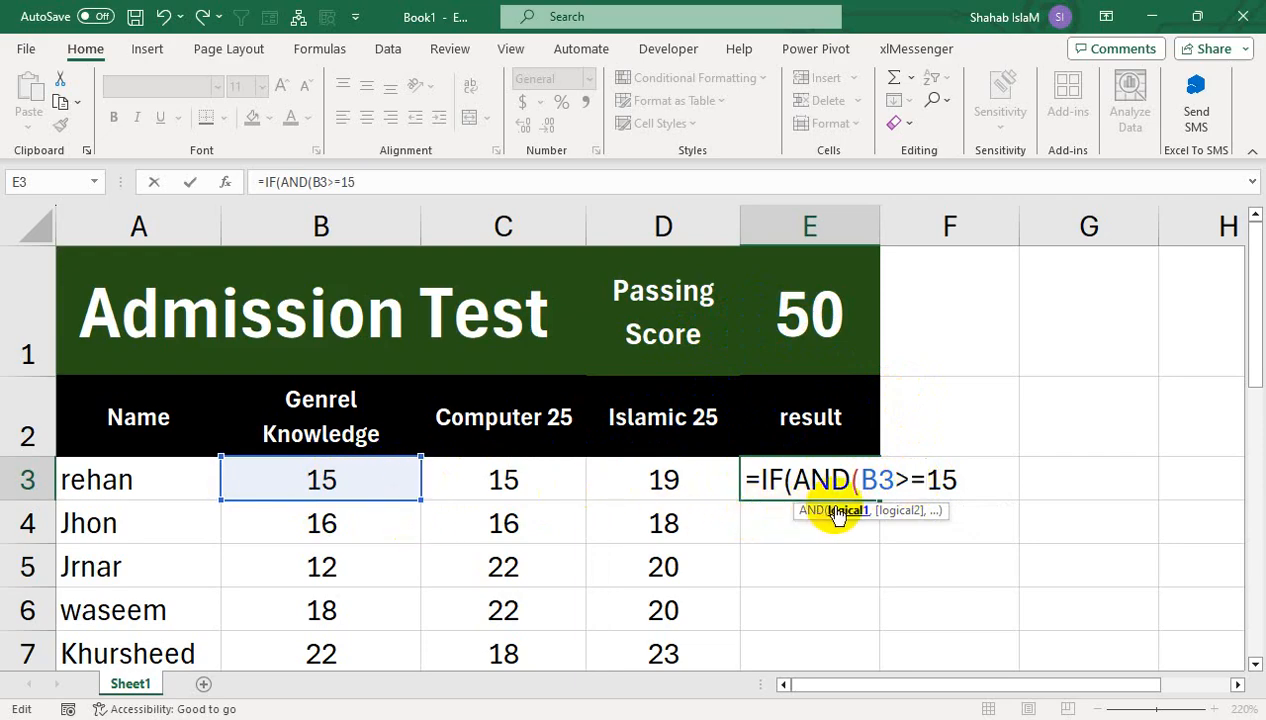
- Add a second AND condition that sums B3:D3 and follows the sum with a greater-than-or-equal comparison
click(975, 481)
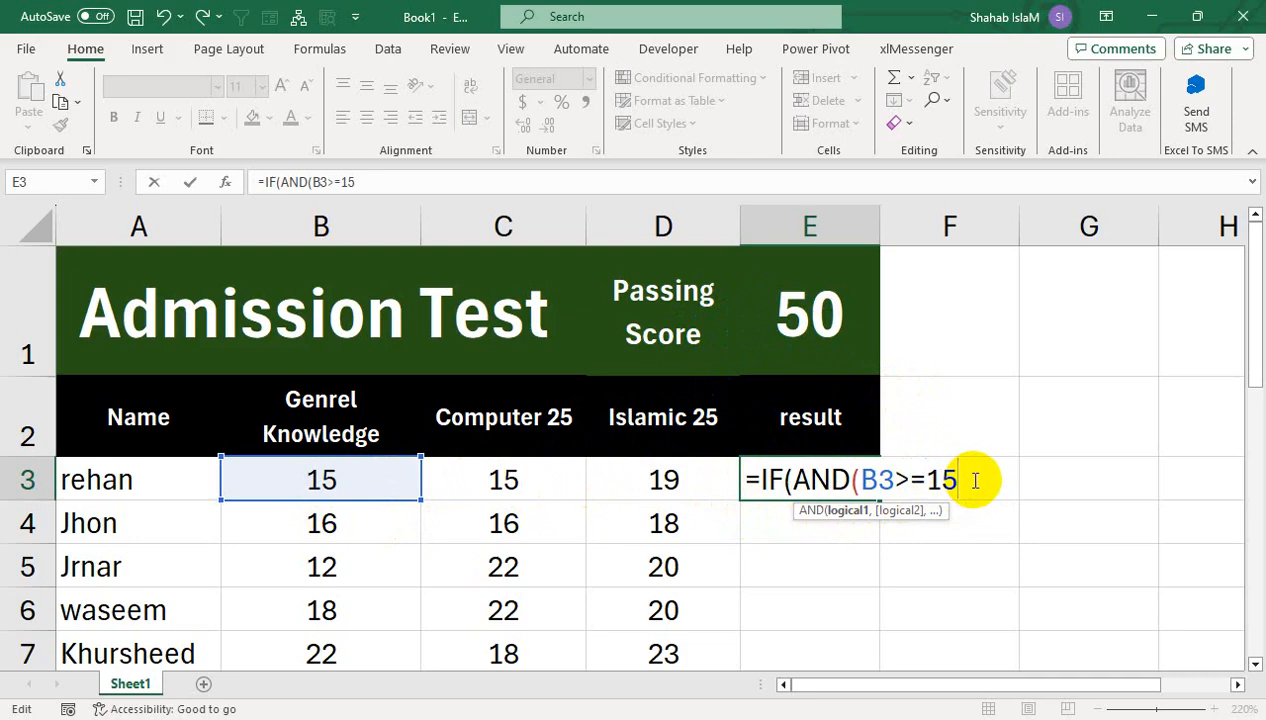
text(,)
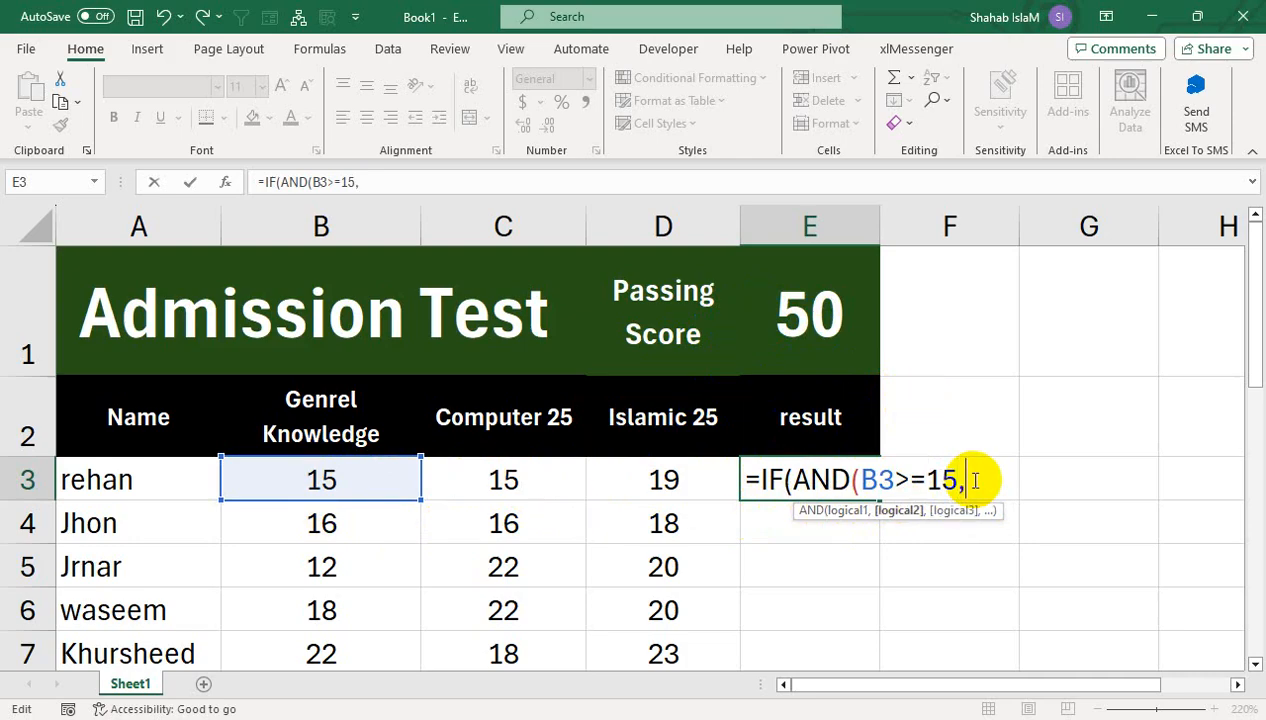
text(sum)
key(Tab)
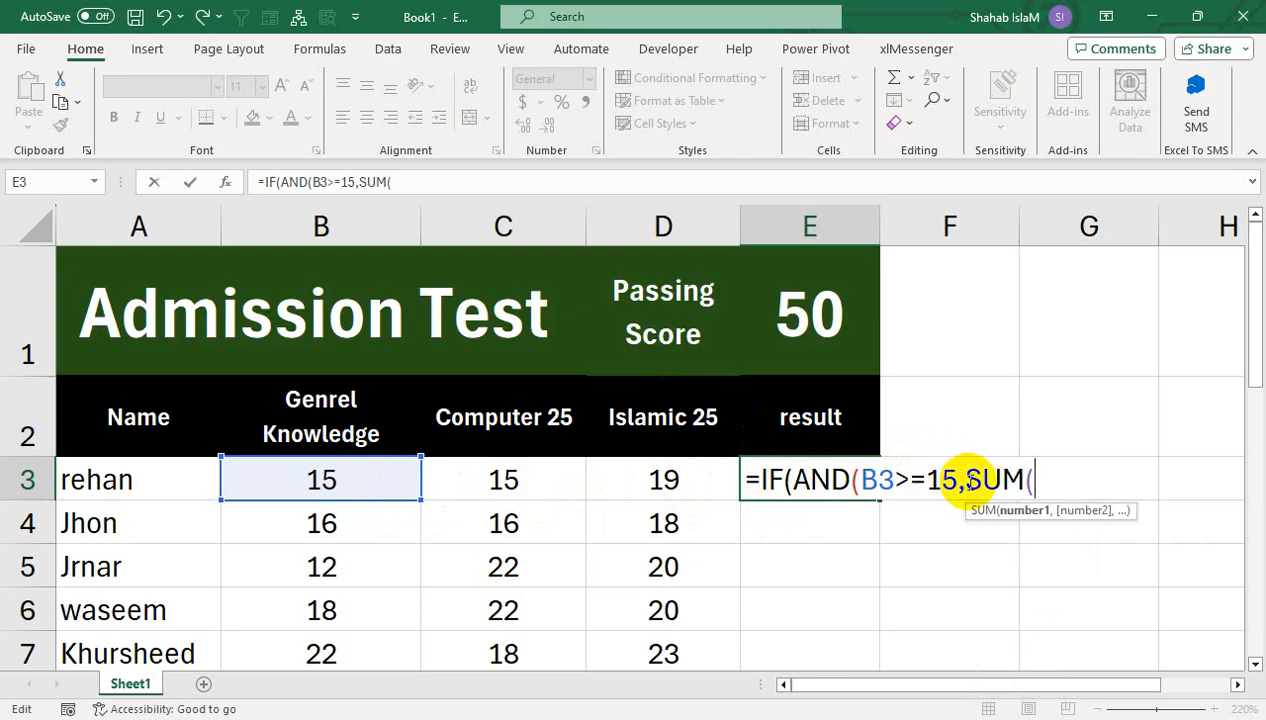
click(962, 480)
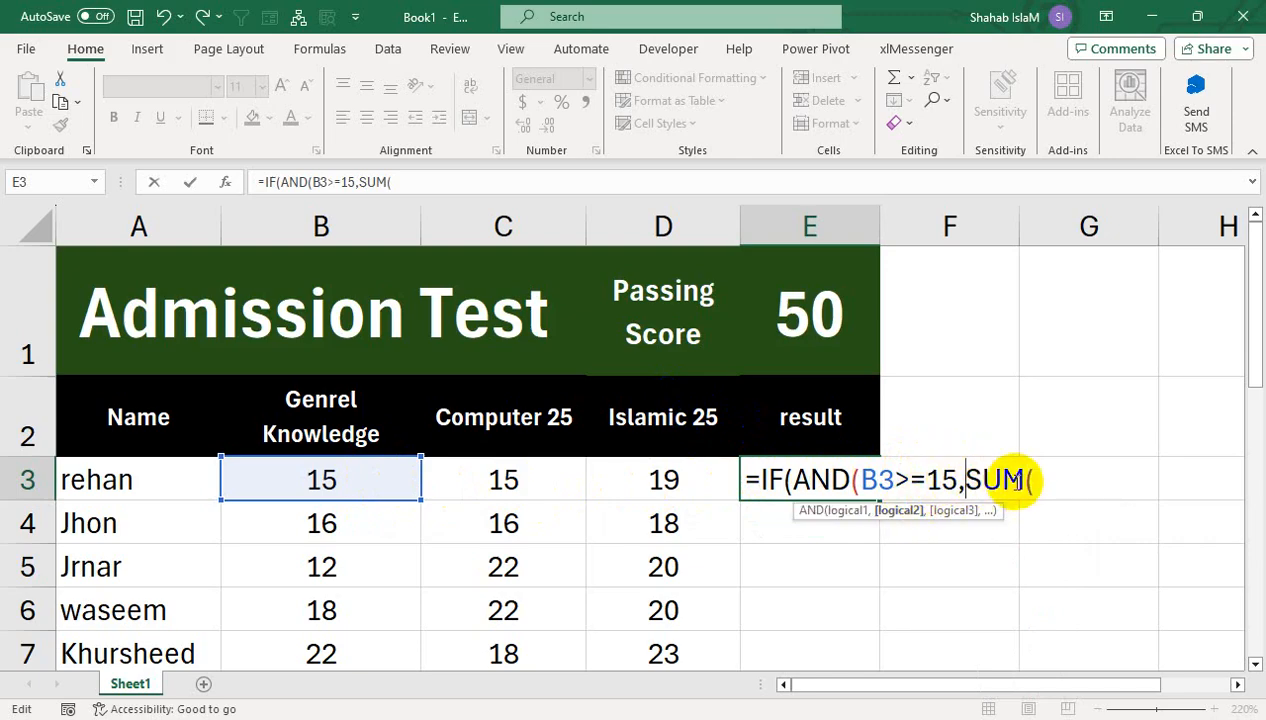
click(1040, 480)
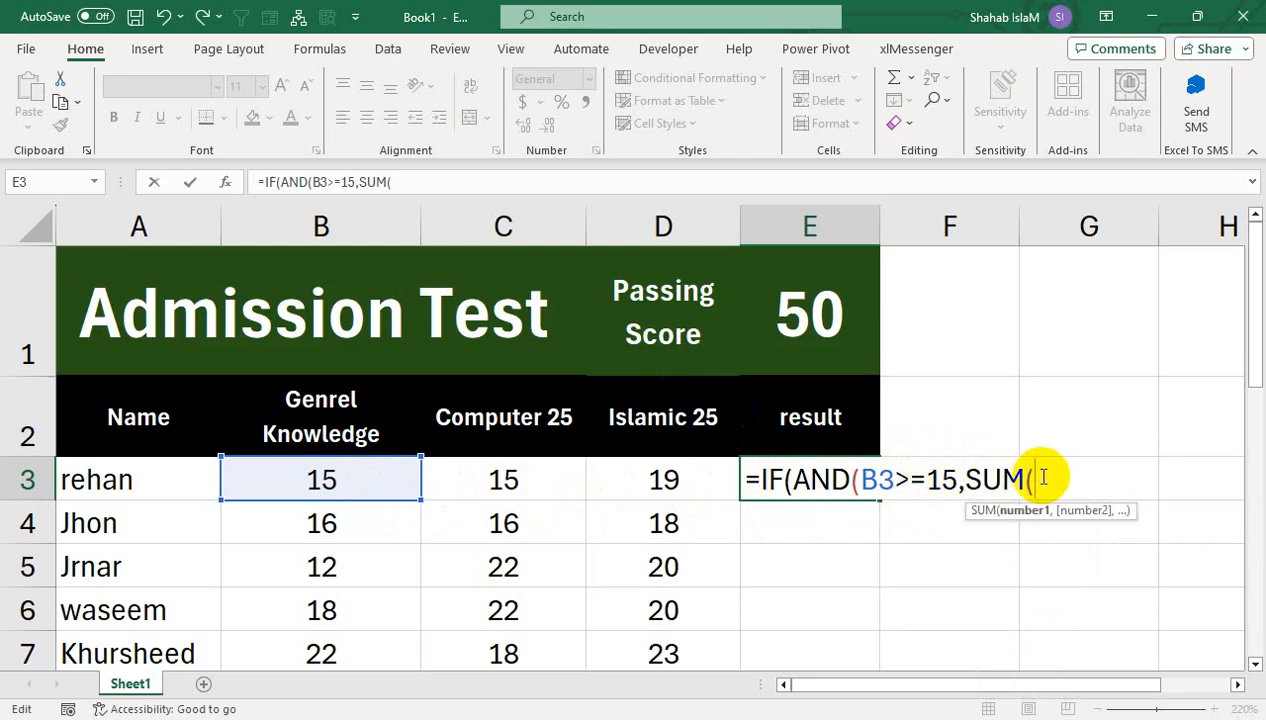
click(330, 474)
drag(340, 472, 613, 462)
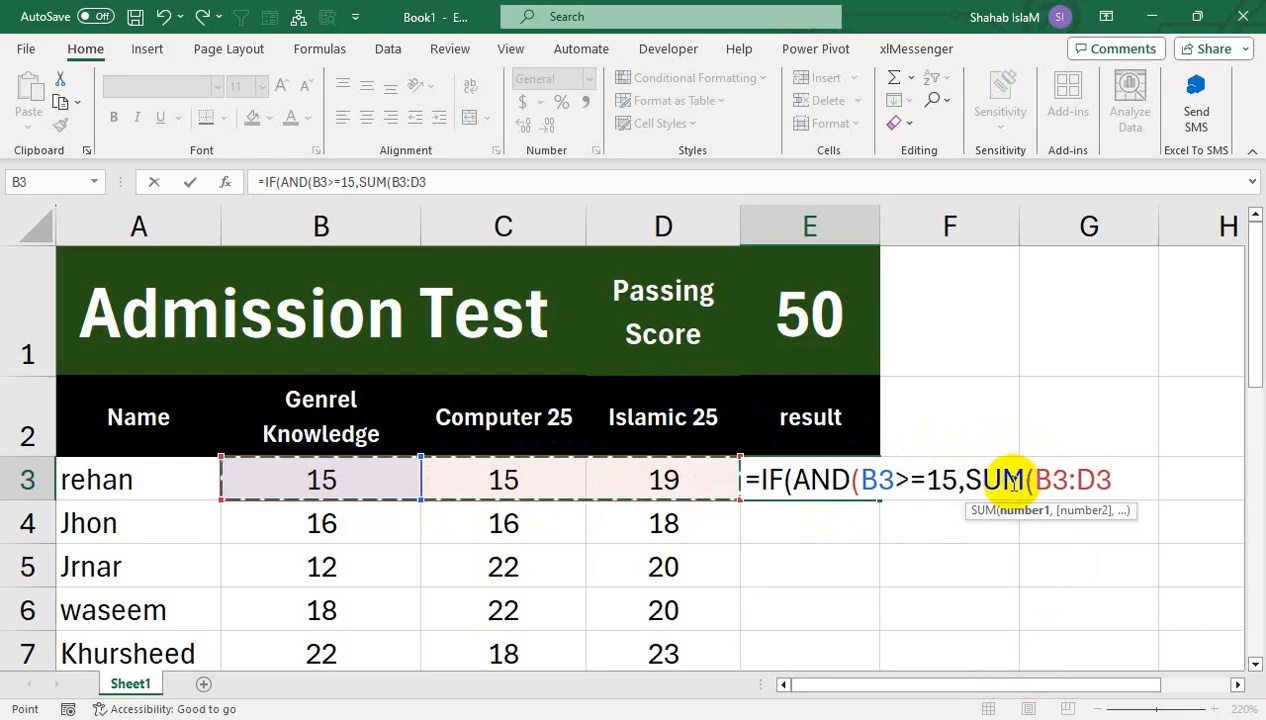
text()>=)
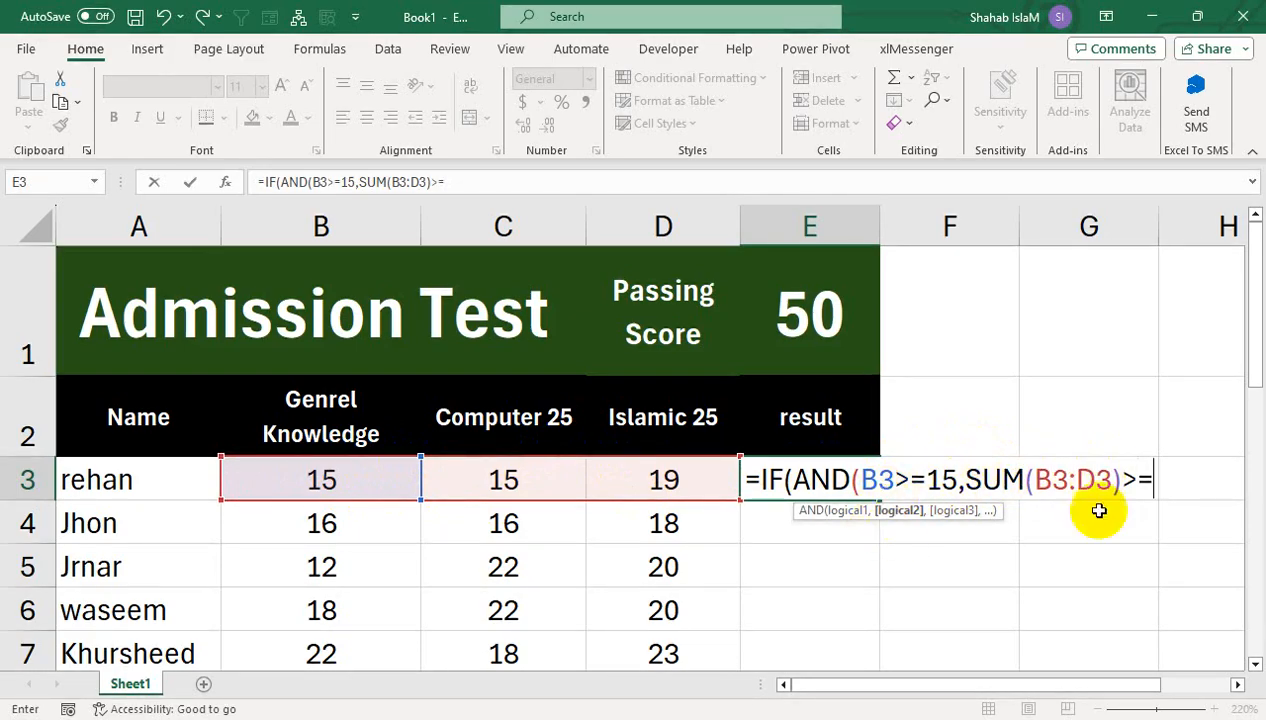
- Compare the sum with the passing score cell as the absolute reference $E$1 and close the AND function
click(851, 325)
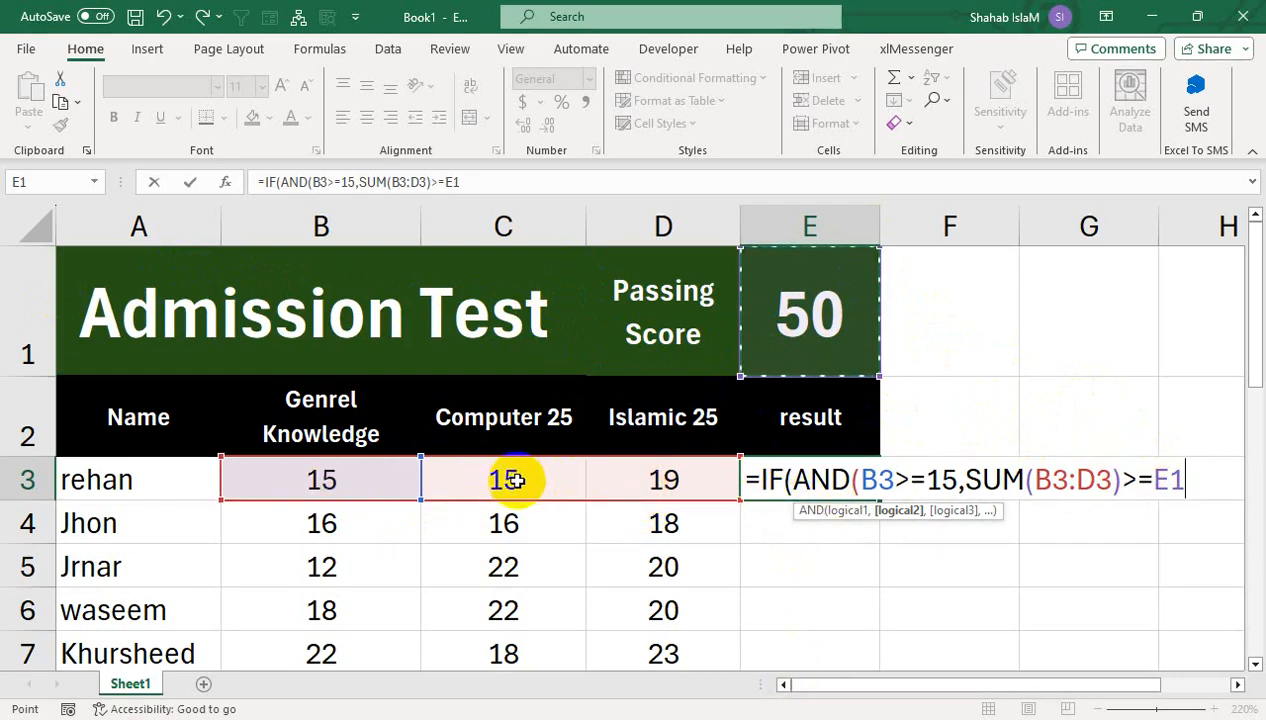
click(773, 357)
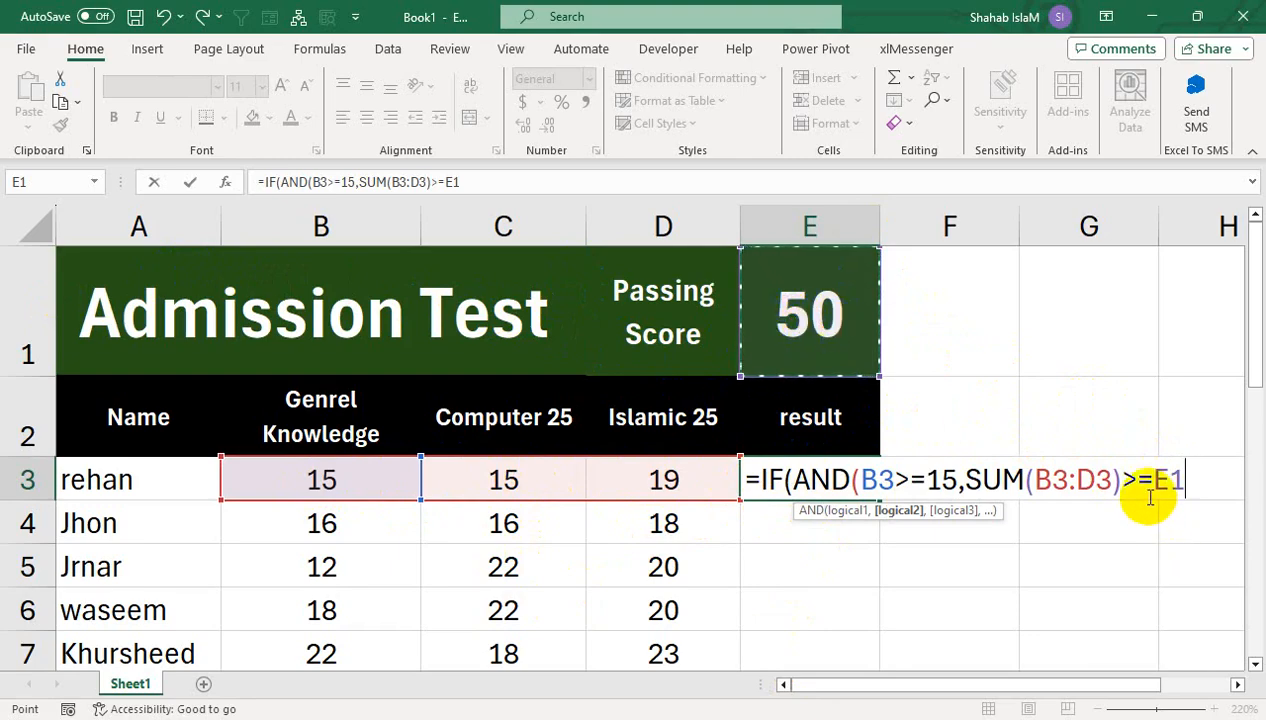
key(F4)
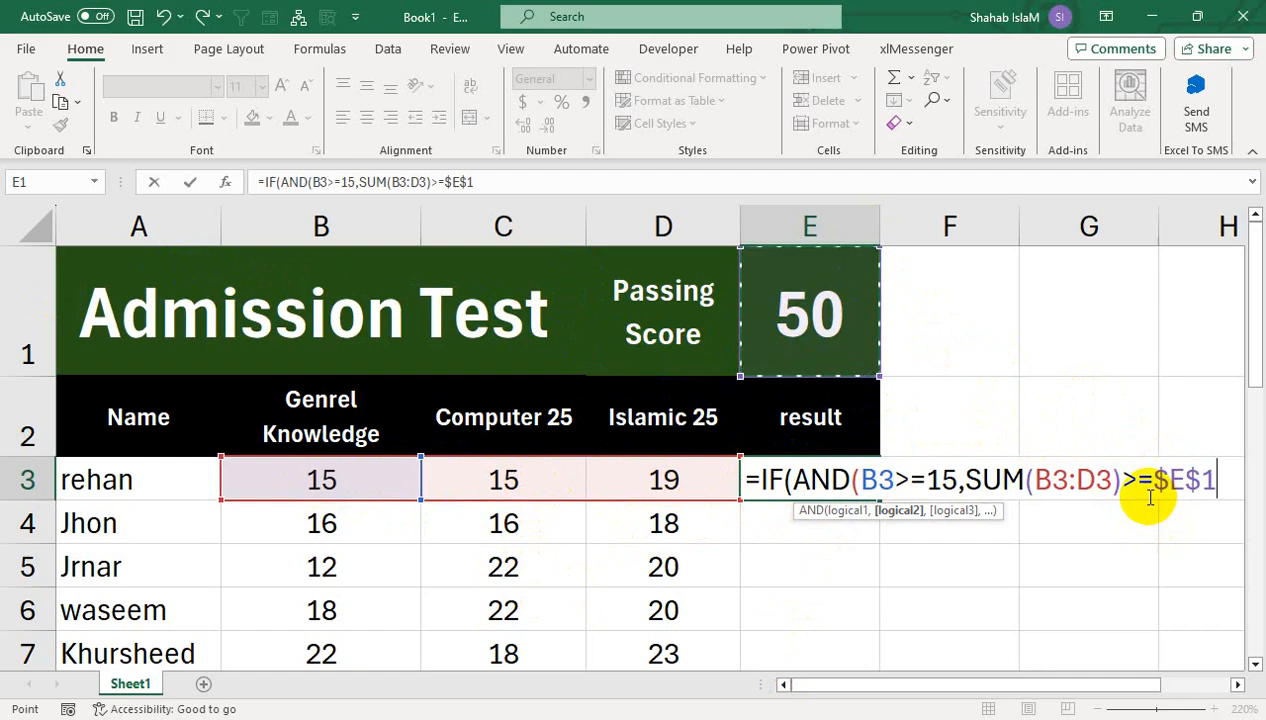
text())
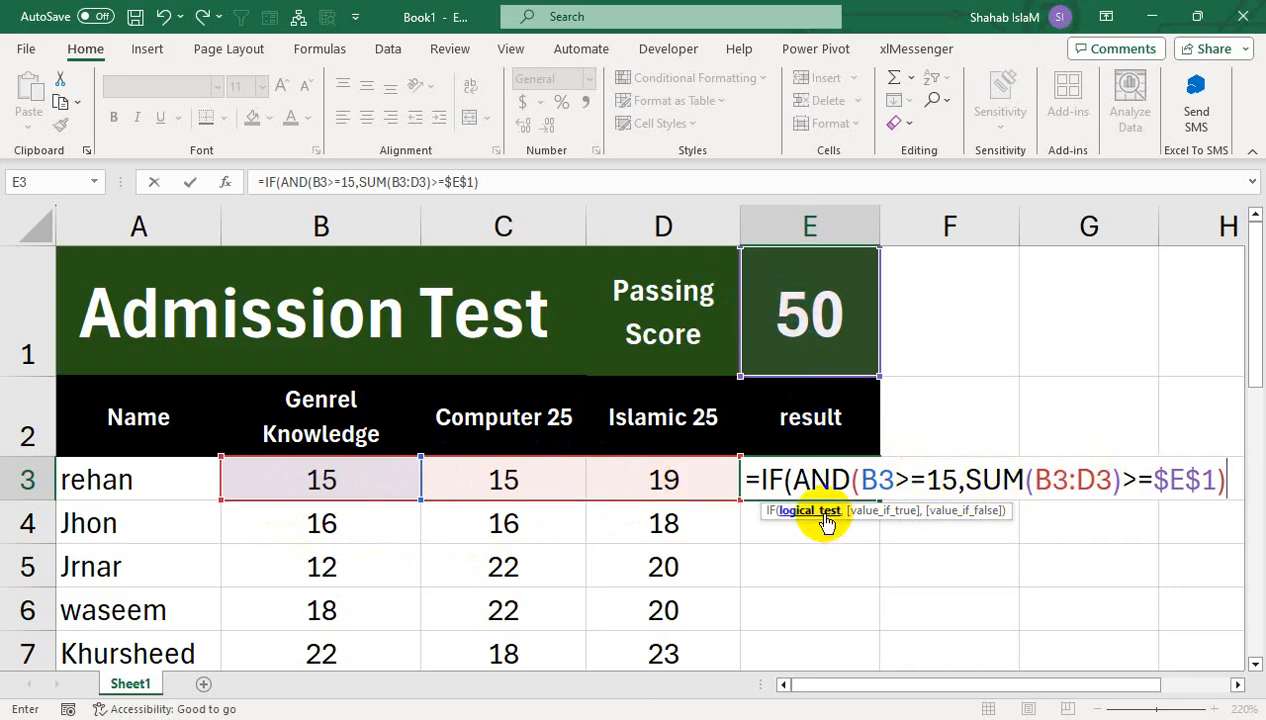
- Finish the IF function's logical test and enter "Accepted" as its value if true
click(818, 474)
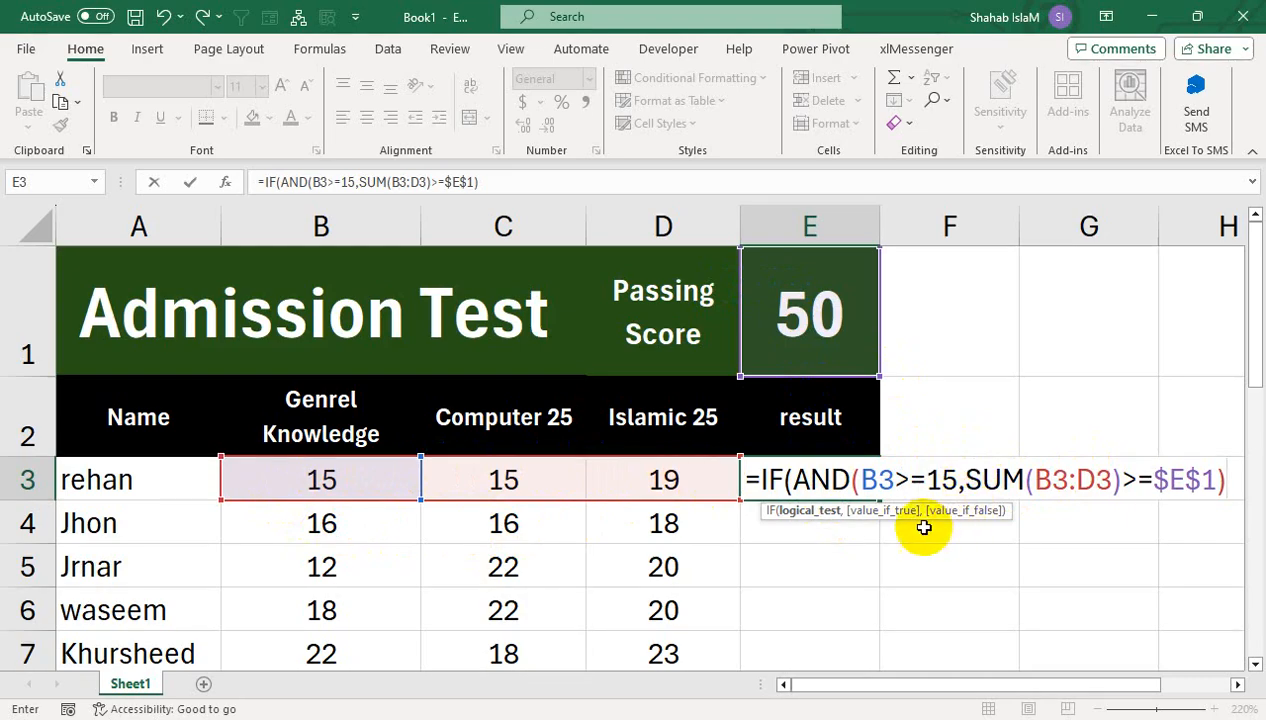
text(,)
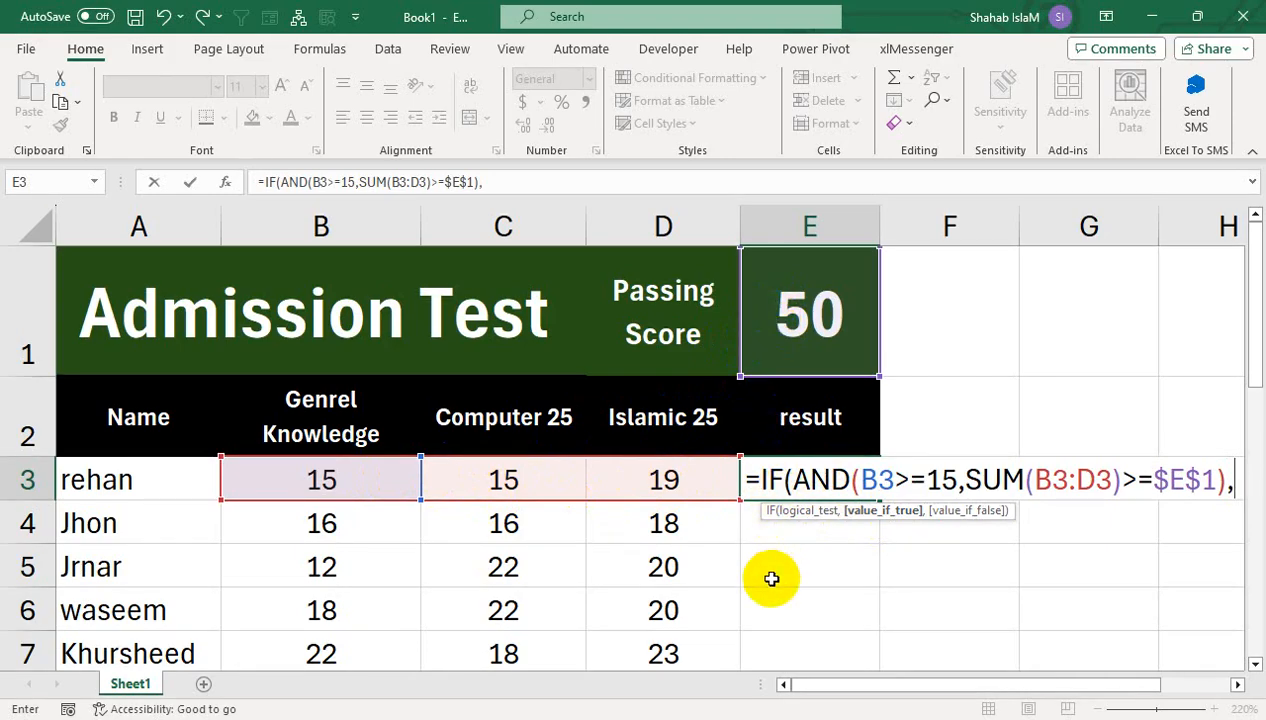
text(")
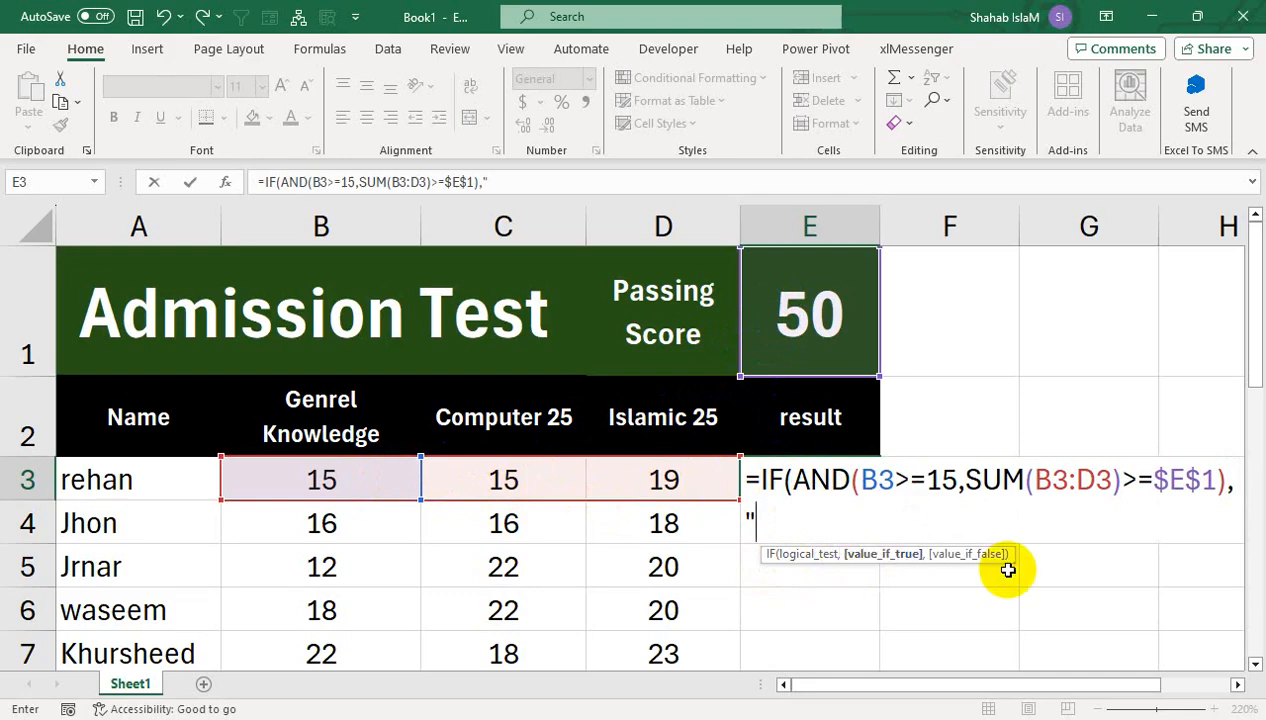
text(Acce)
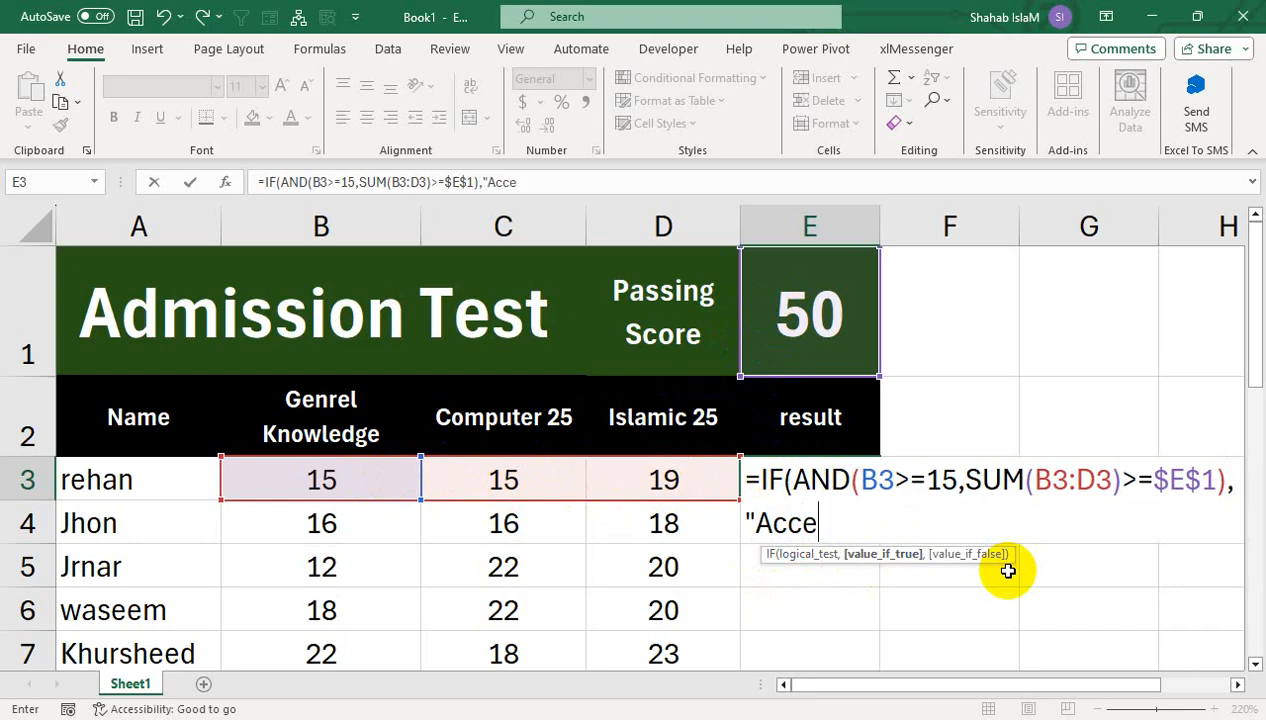
text(pted)
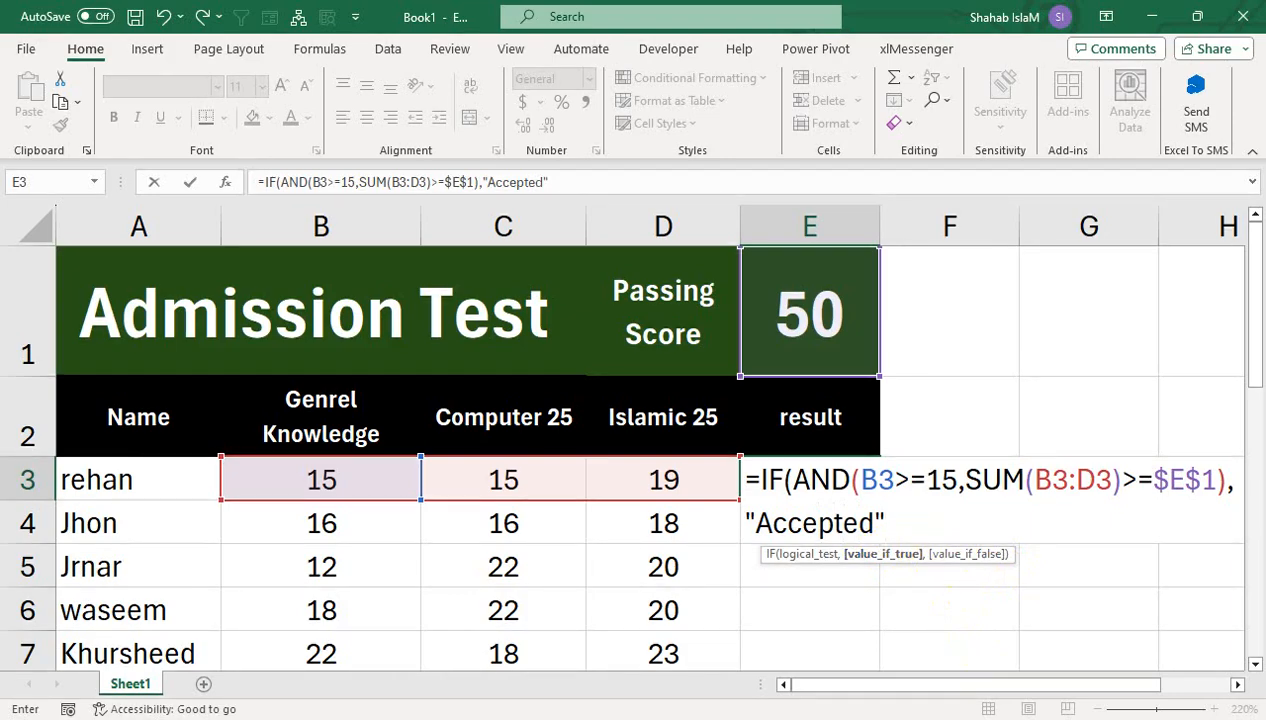
- Enter "Not Accepted" as the value if false and close the IF function
text(,")
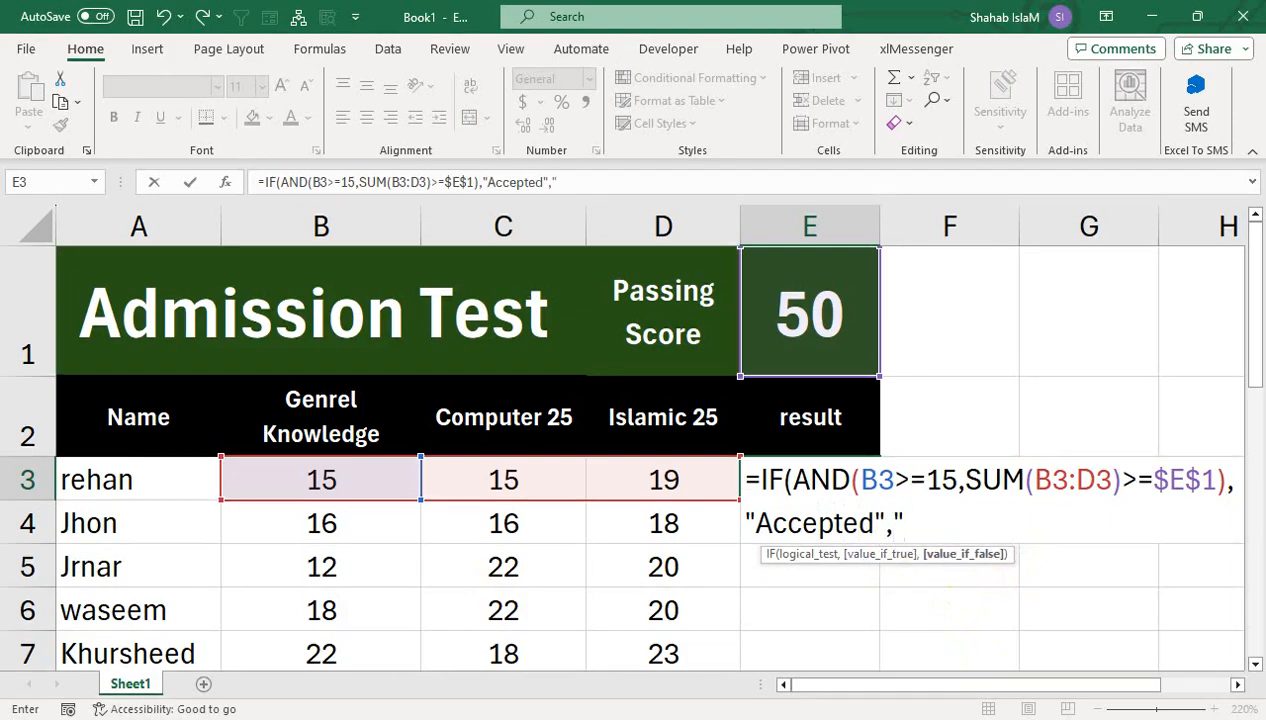
text(Not)
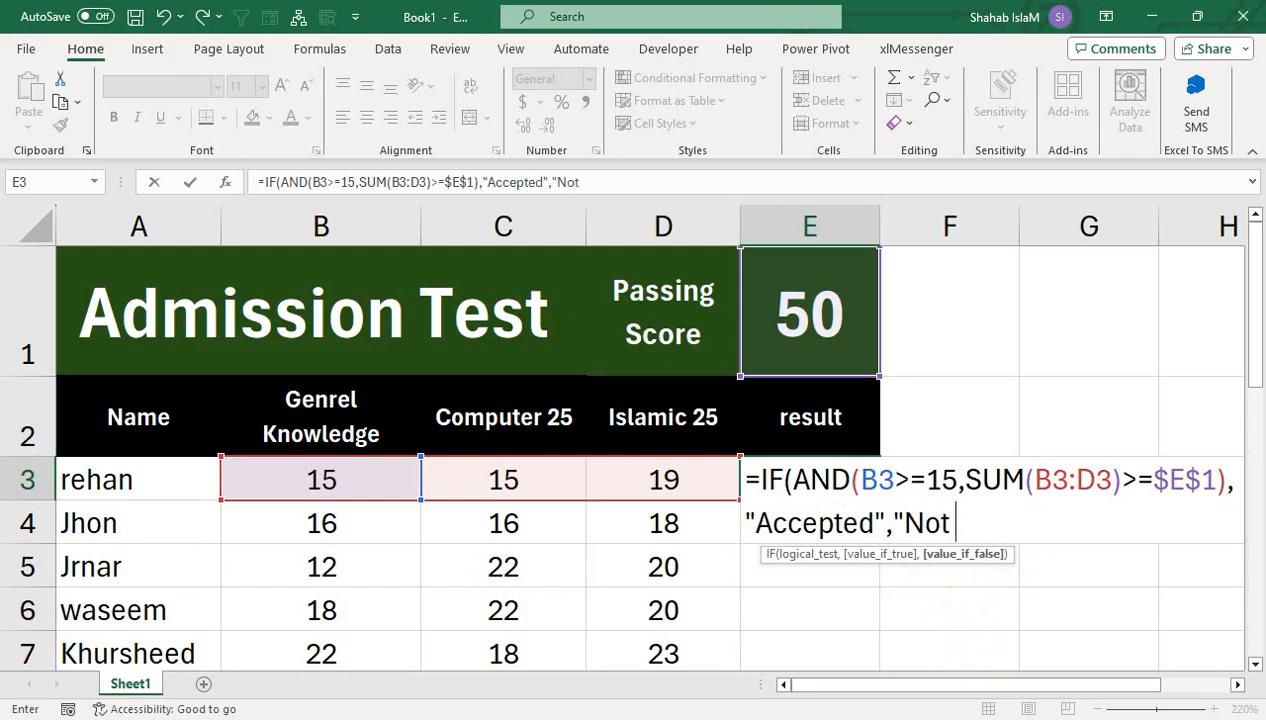
text( Acce)
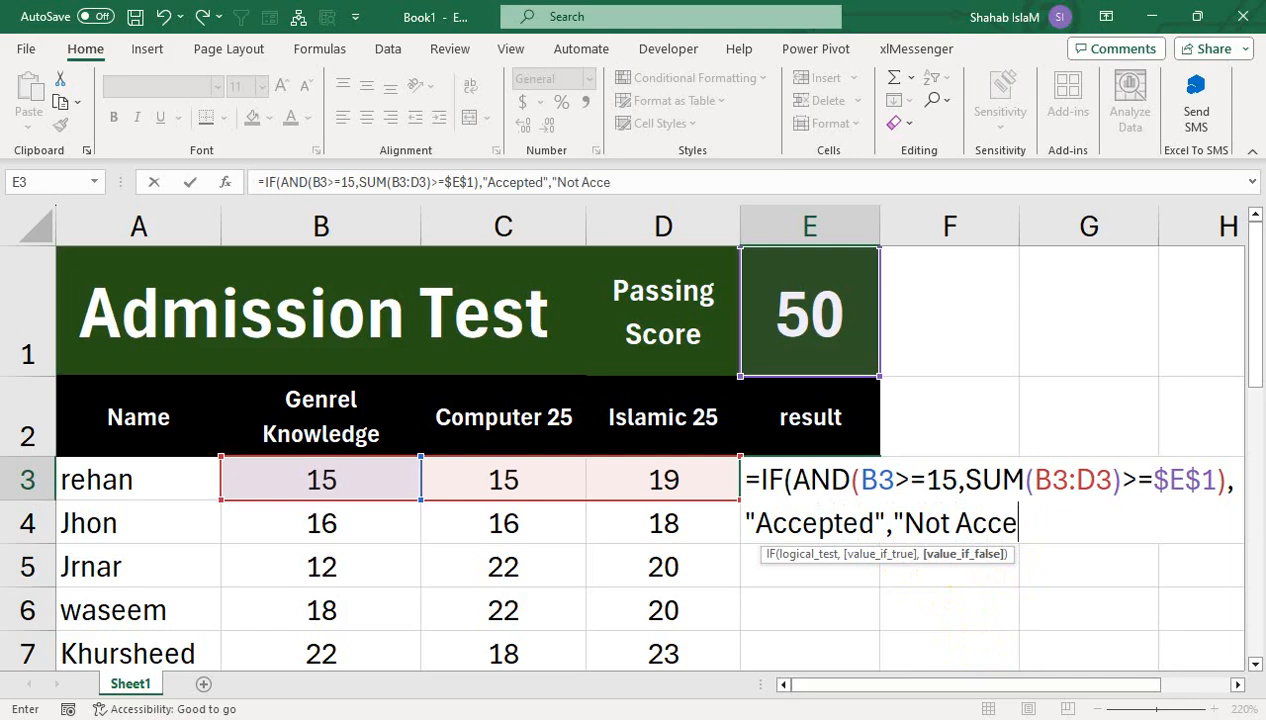
text(pted)
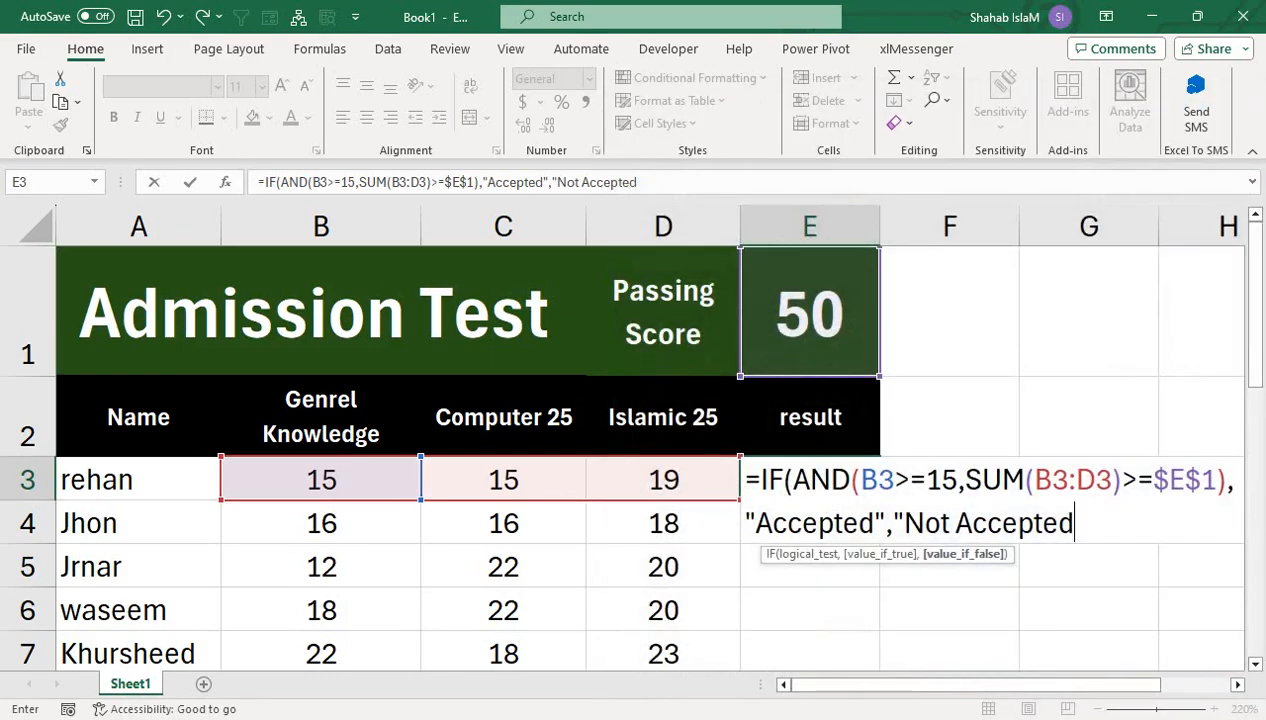
text("))
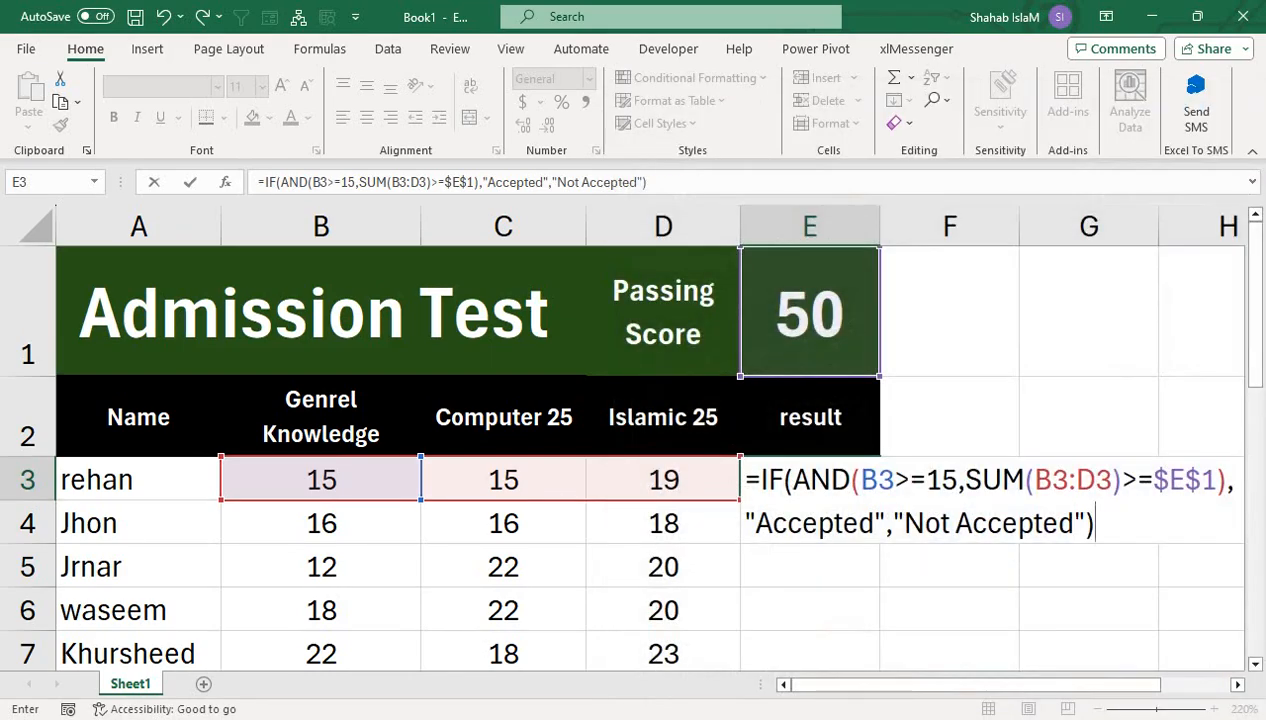
- Commit the formula in E3 and autofit the width of column E to its contents
click(742, 304)
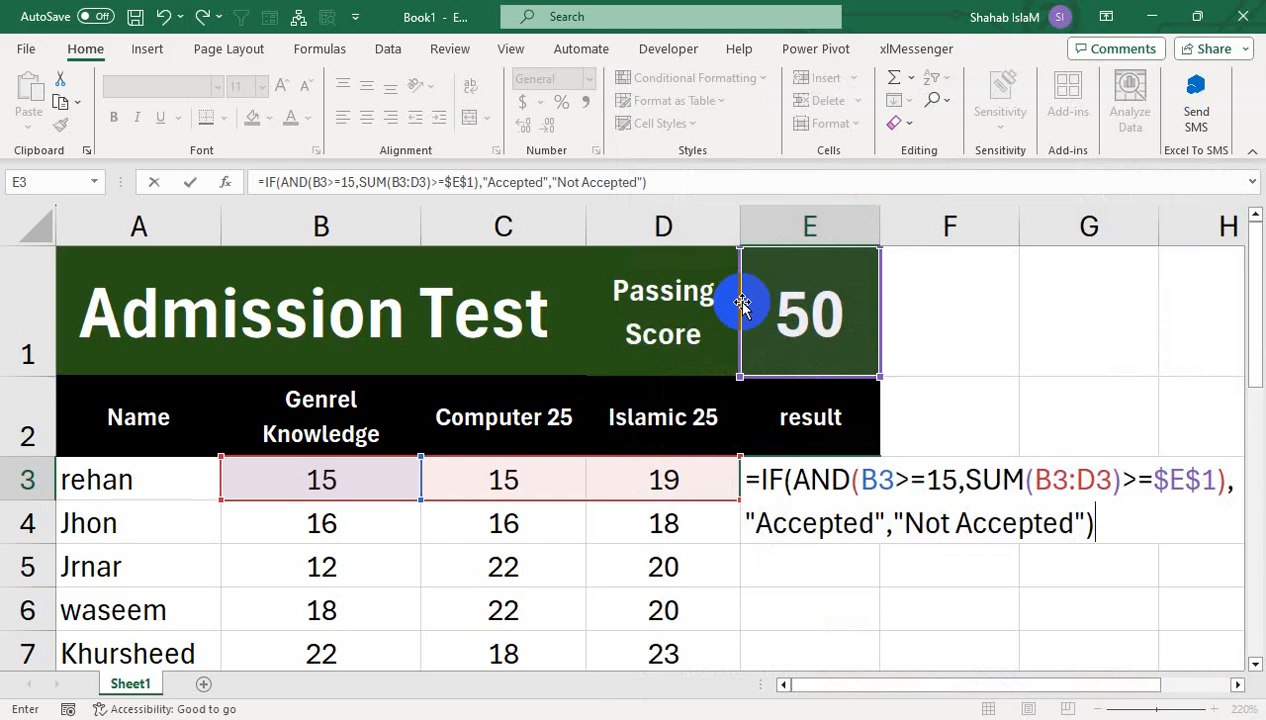
key(Return)
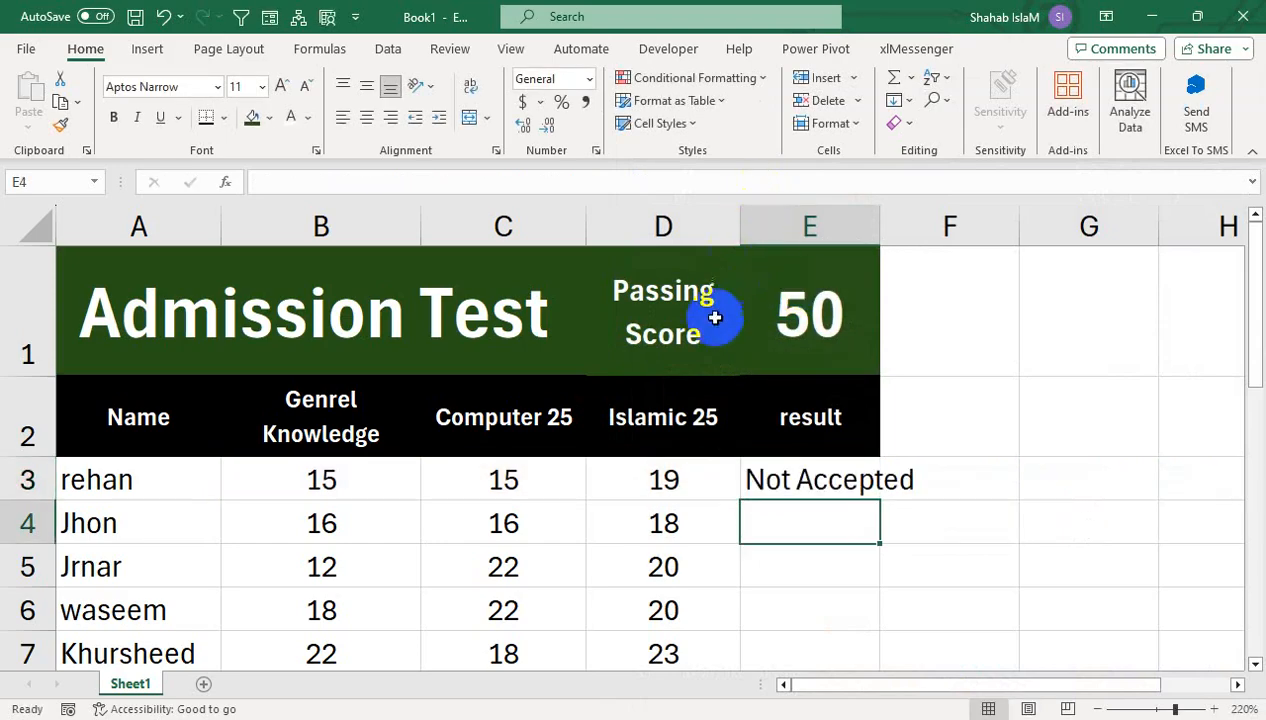
click(749, 480)
double_click(879, 224)
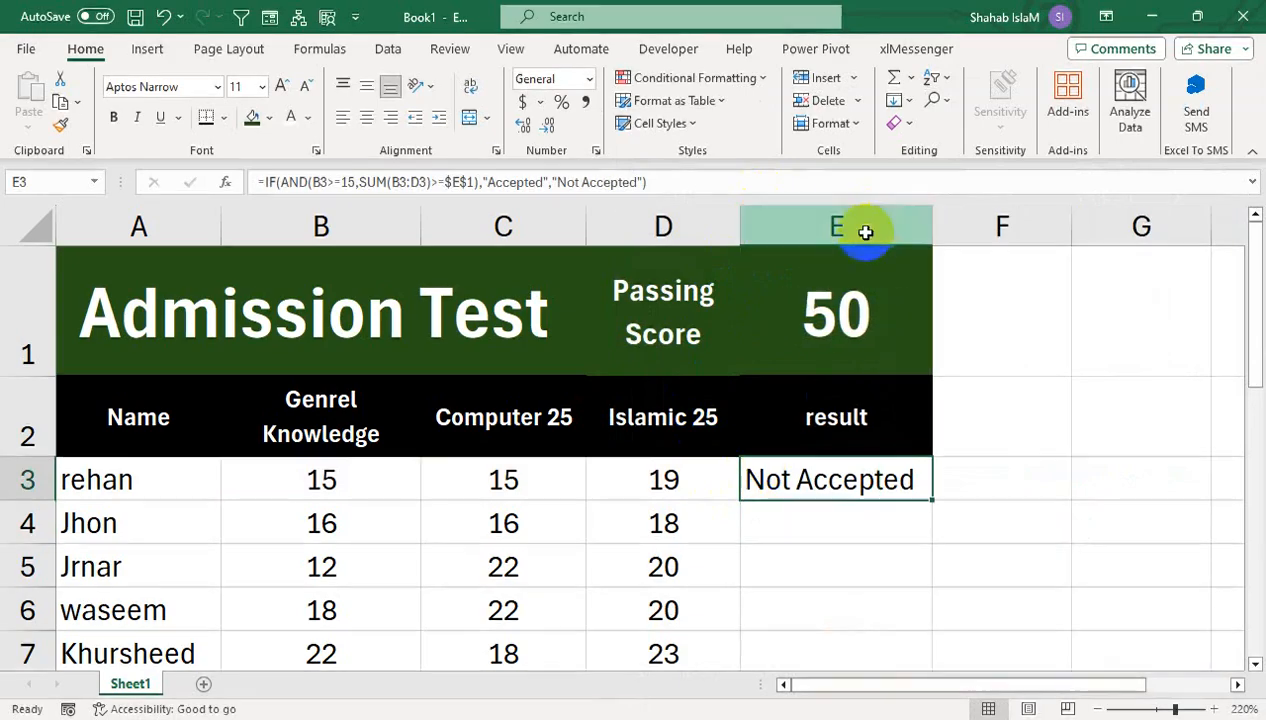
- Total the first student's three scores in helper cell F3 with =SUM(B3:D3)
click(324, 472)
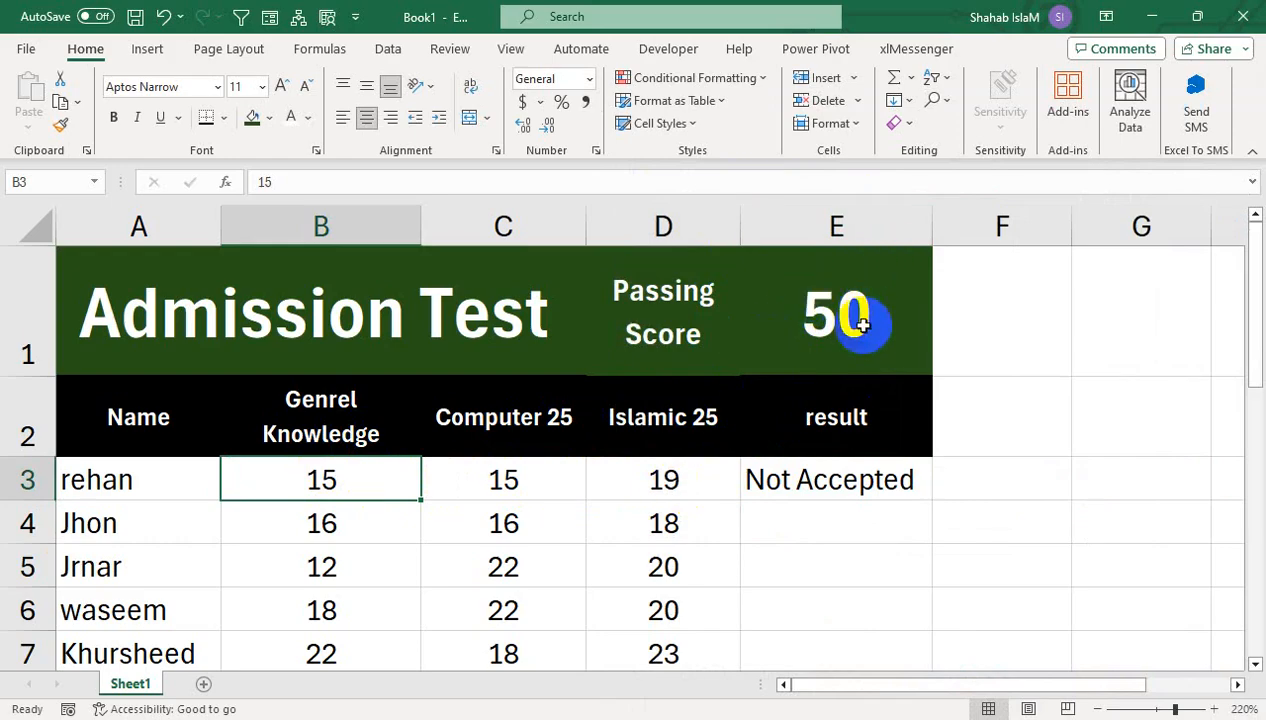
click(1014, 505)
click(1030, 476)
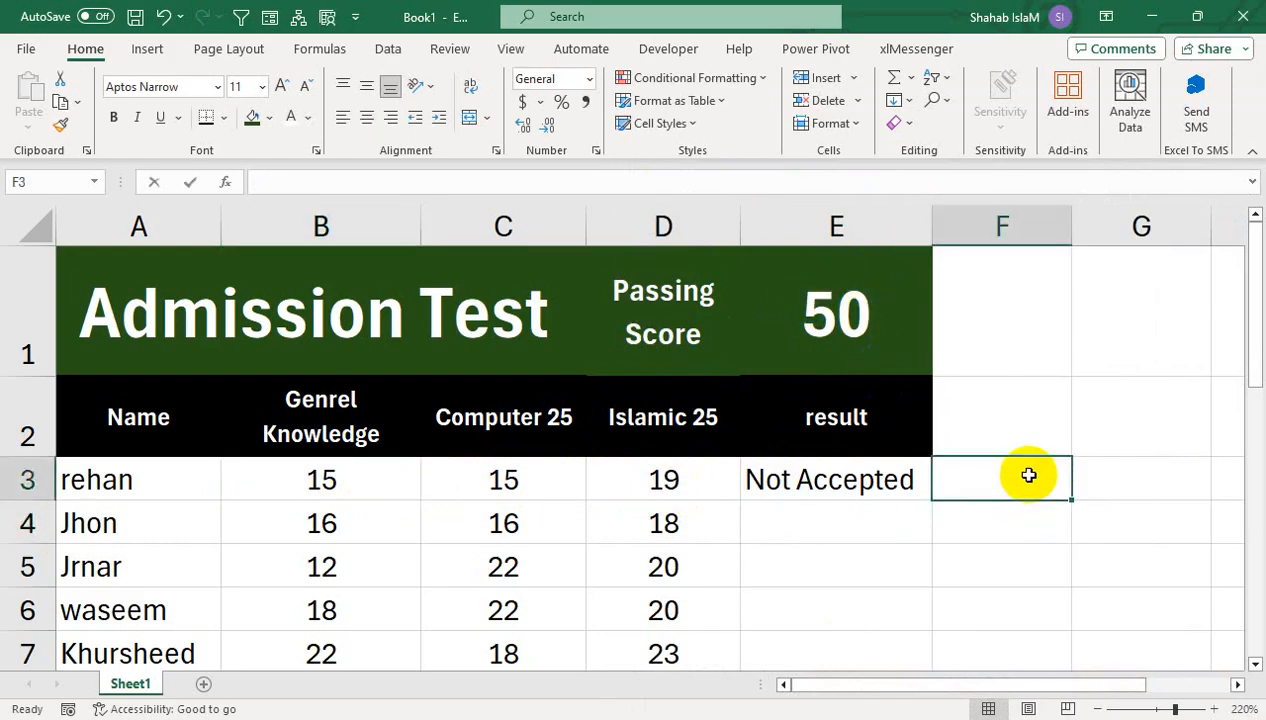
text(=sum)
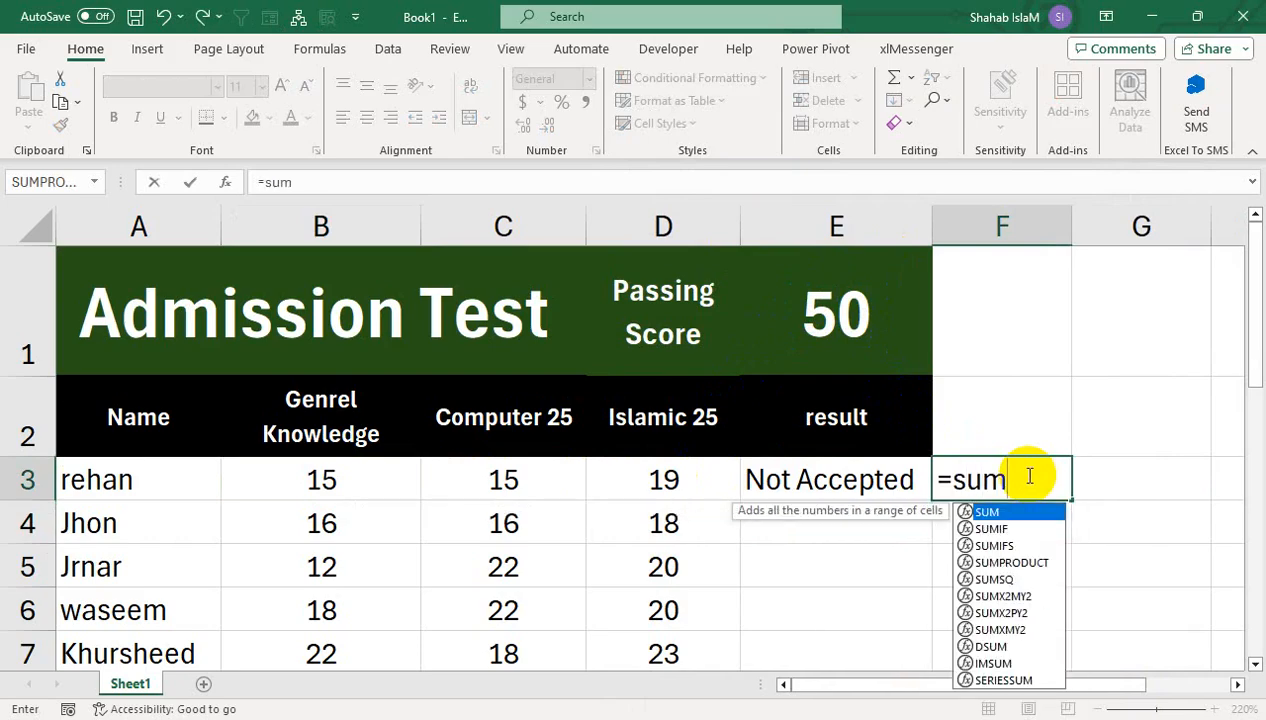
key(Tab)
drag(648, 470, 368, 467)
text())
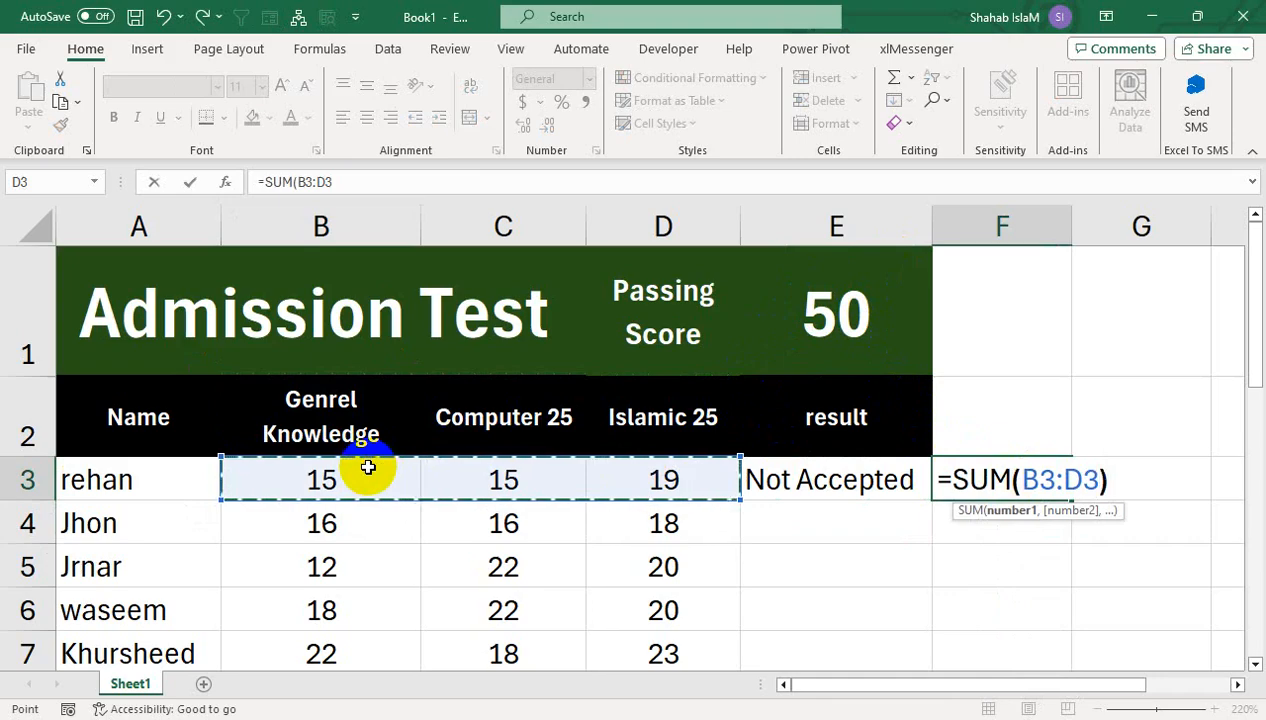
key(Return)
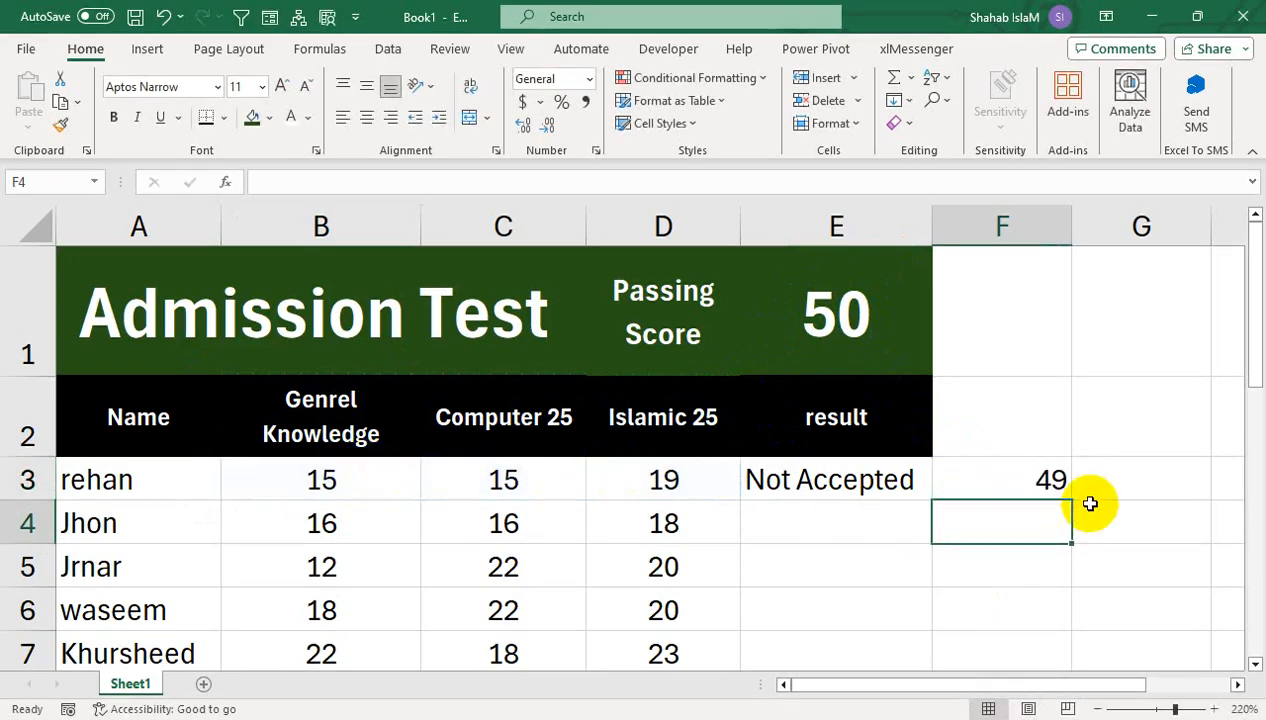
click(1051, 480)
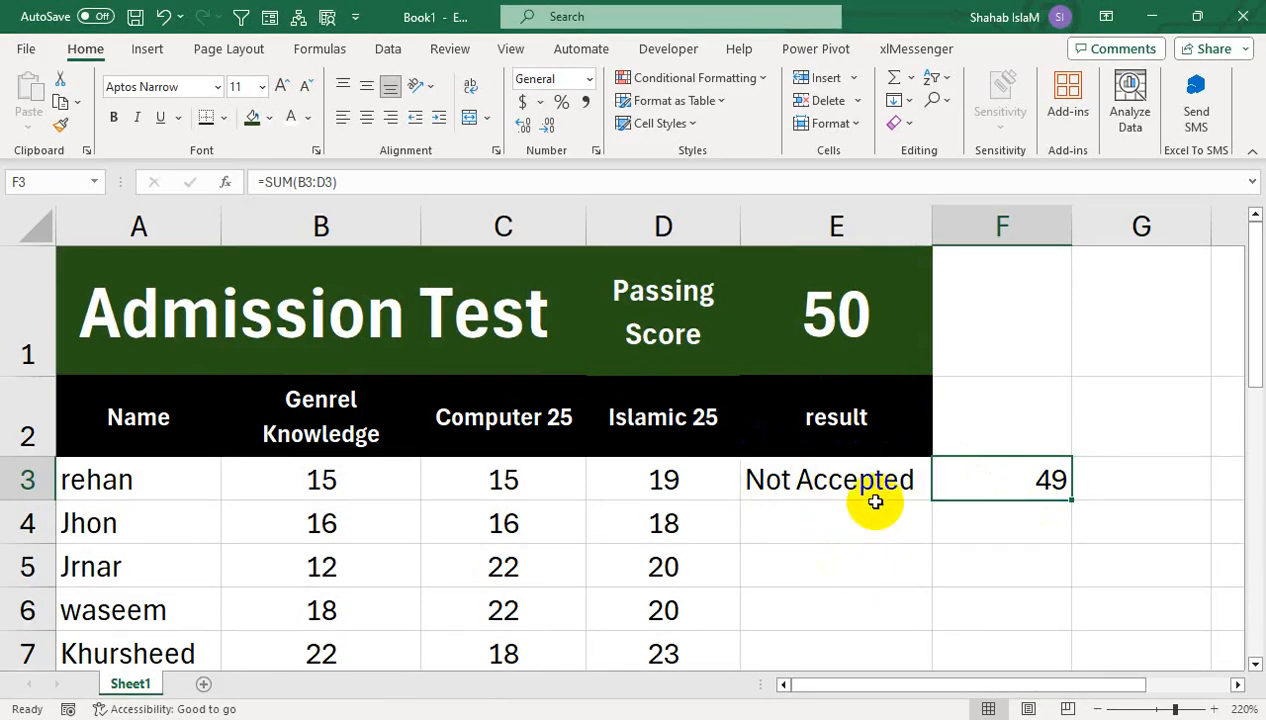
- Recheck the IF formula in E3 and copy it down the result column through E8
double_click(840, 476)
double_click(840, 476)
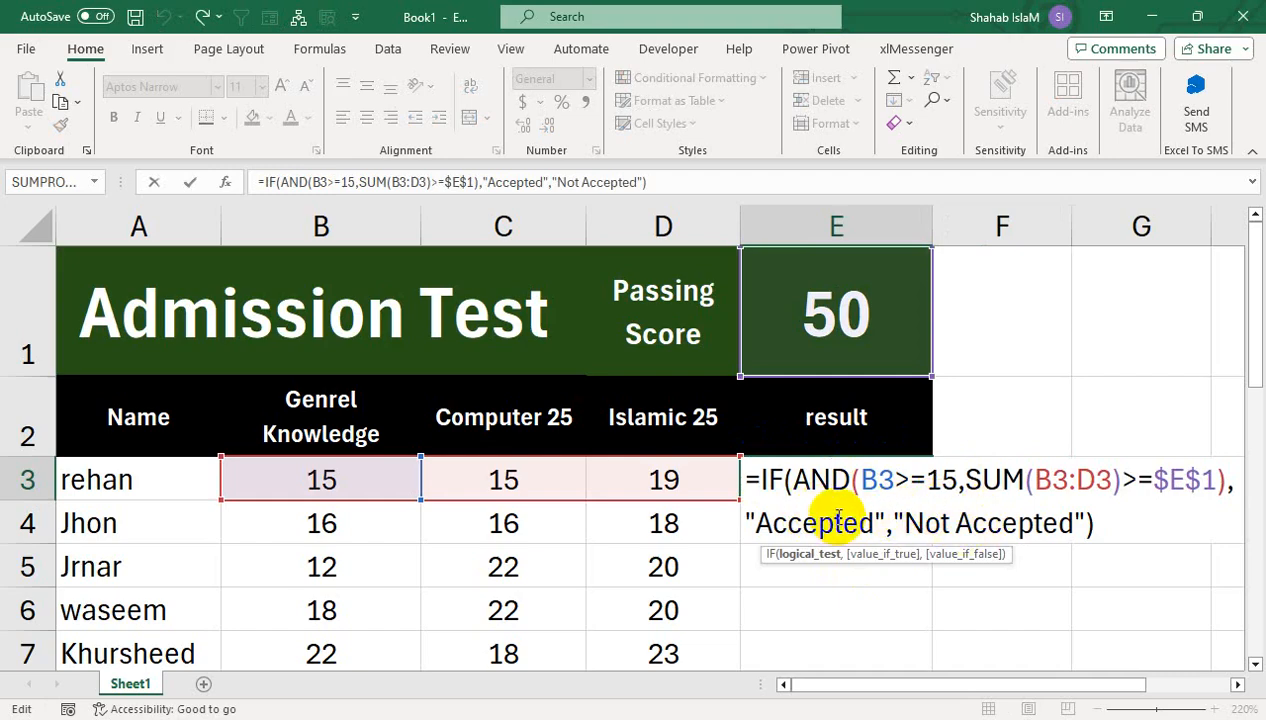
key(Return)
click(822, 484)
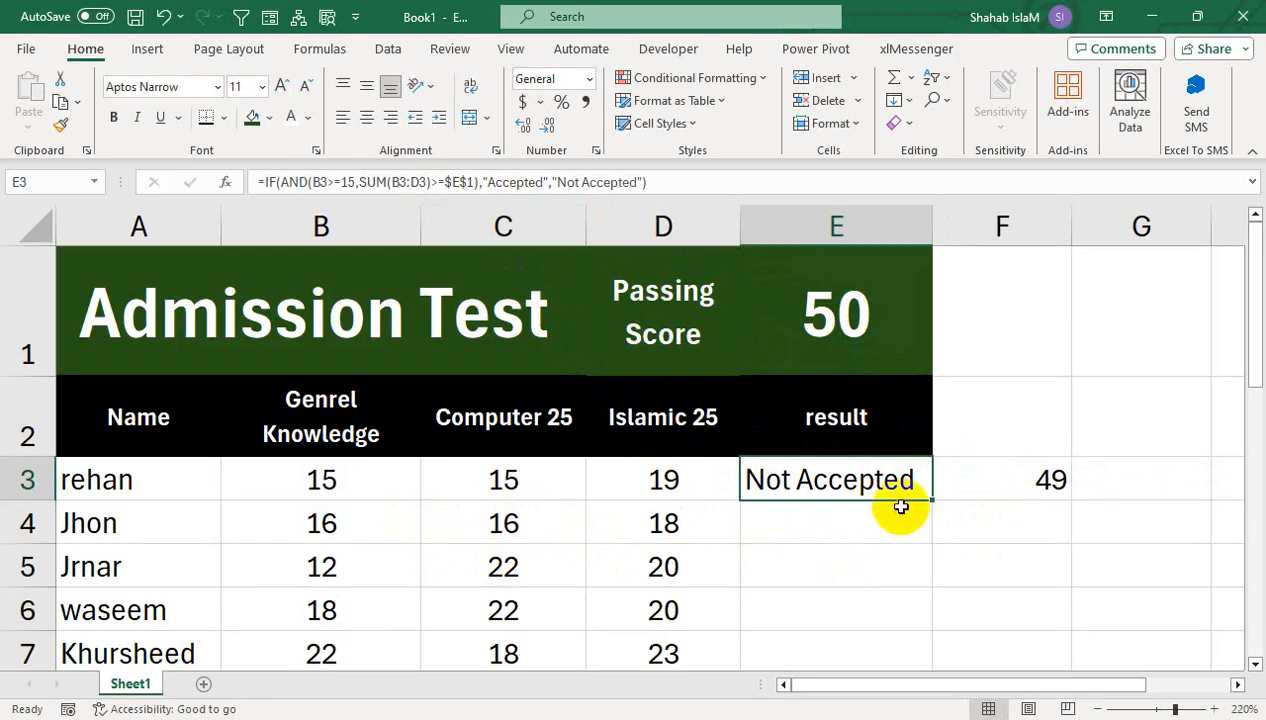
drag(936, 500, 760, 489)
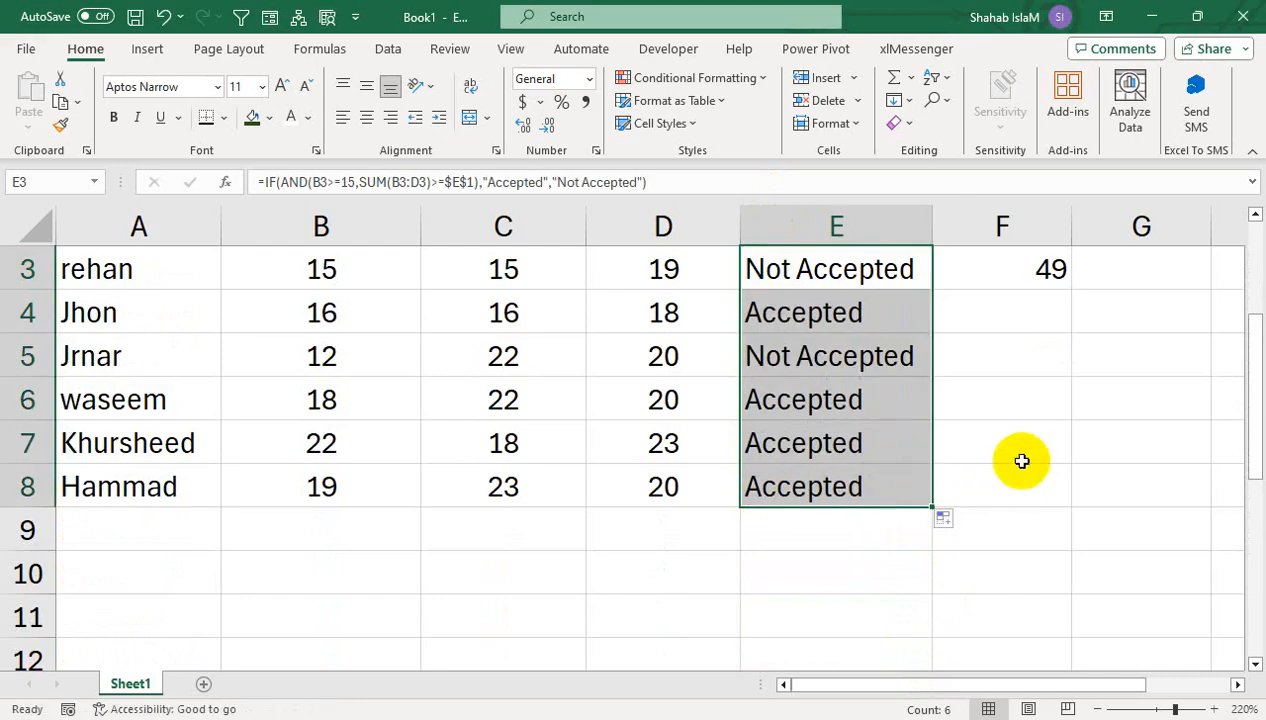
drag(1017, 461, 969, 113)
click(818, 483)
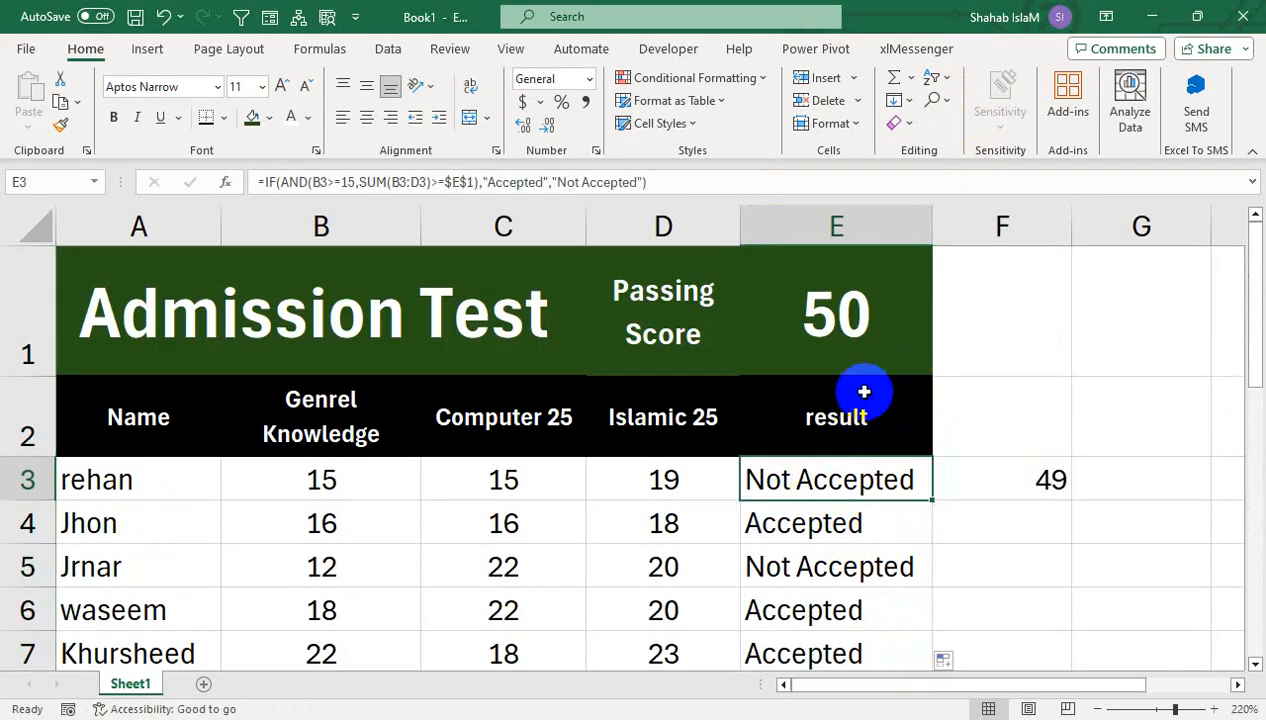
- Copy the SUM formula from F3 down through F8 to total every student's scores
click(1036, 482)
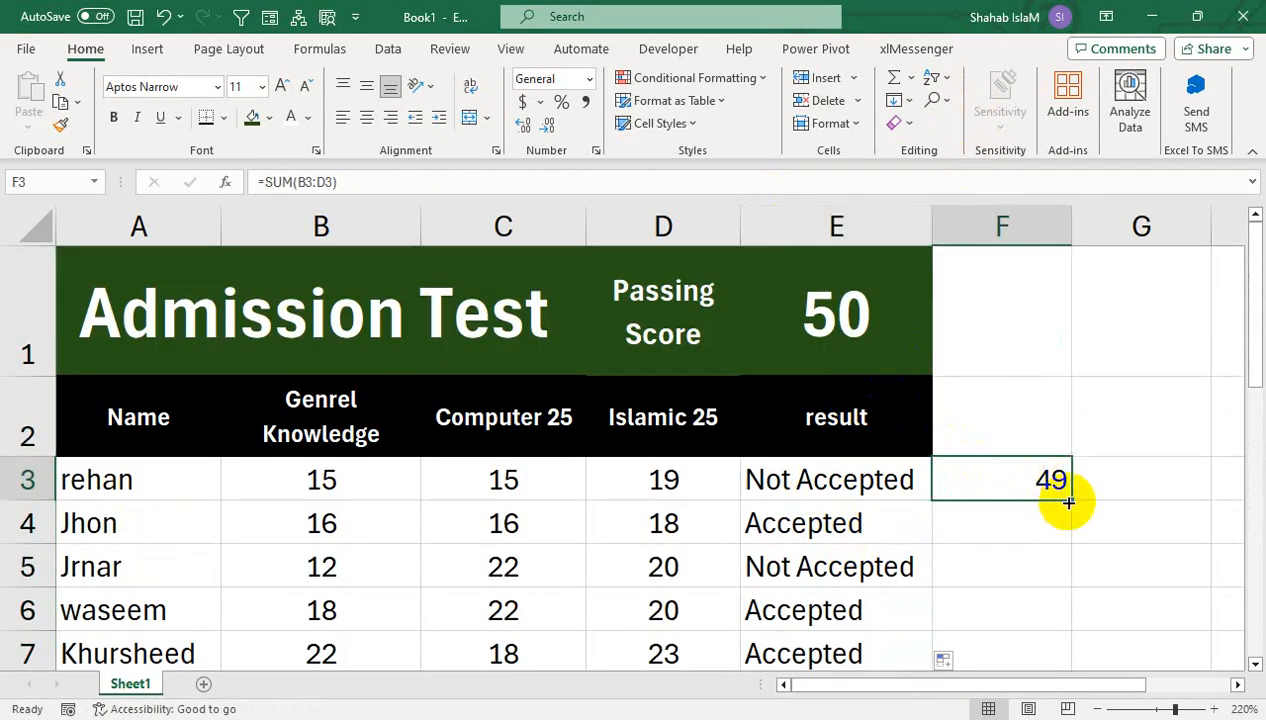
drag(1066, 499, 1027, 578)
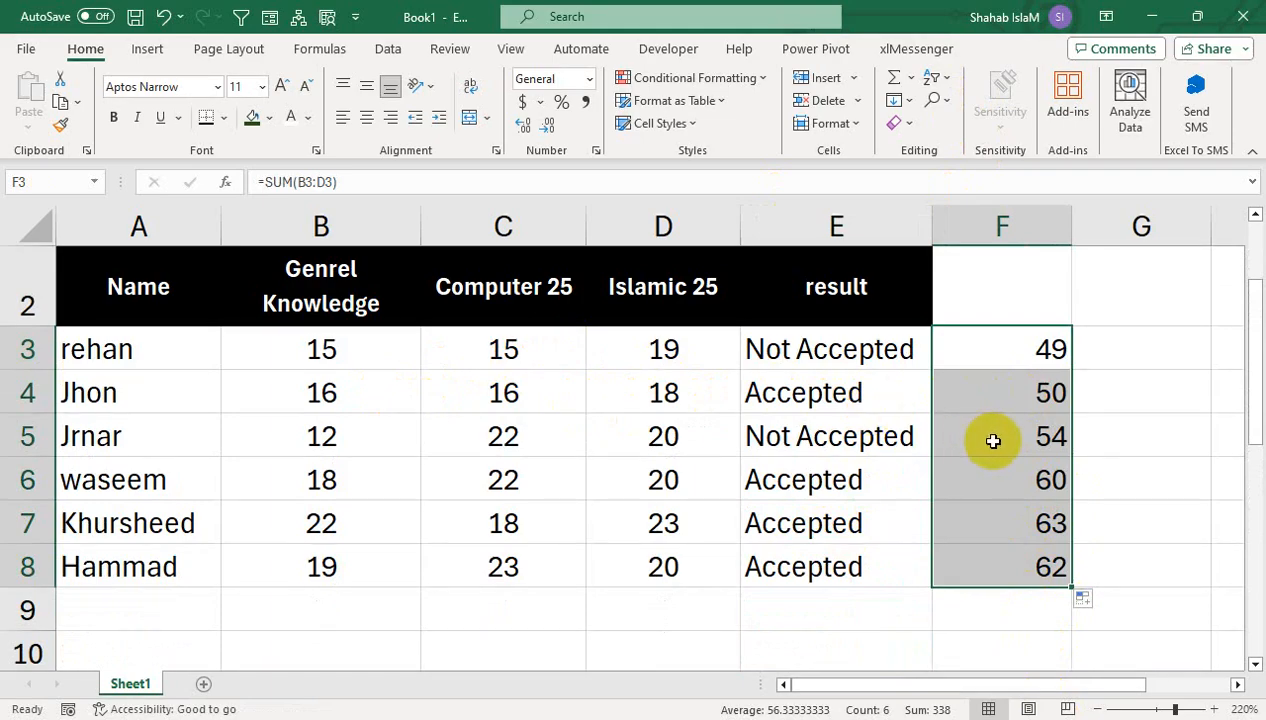
click(331, 438)
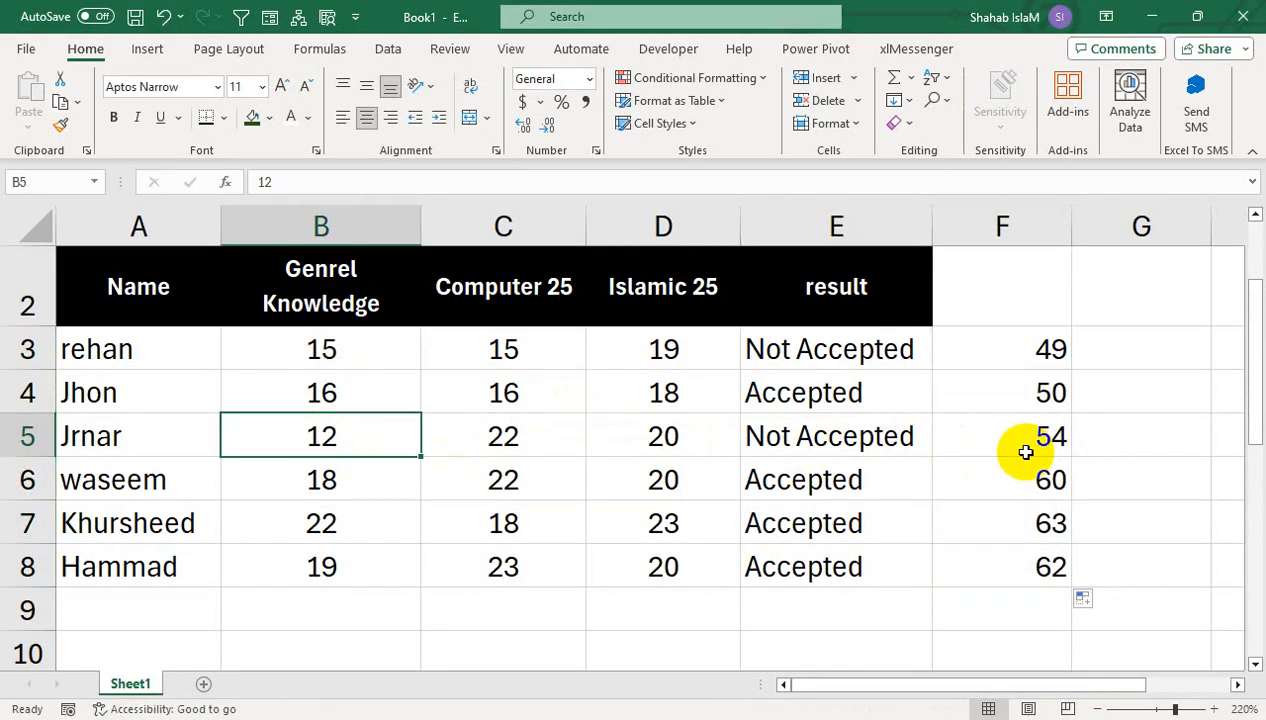
- Clear the helper totals in F3:F8 and undo the deletion
drag(1040, 345, 1048, 559)
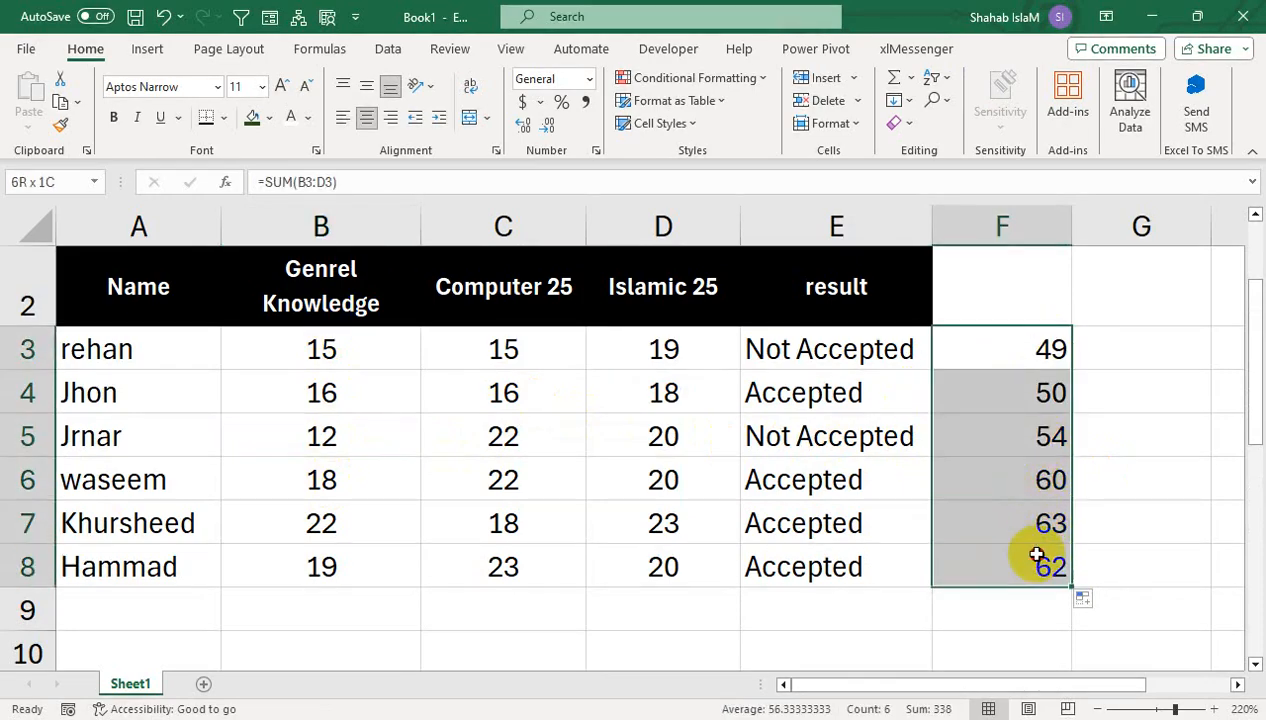
key(Delete)
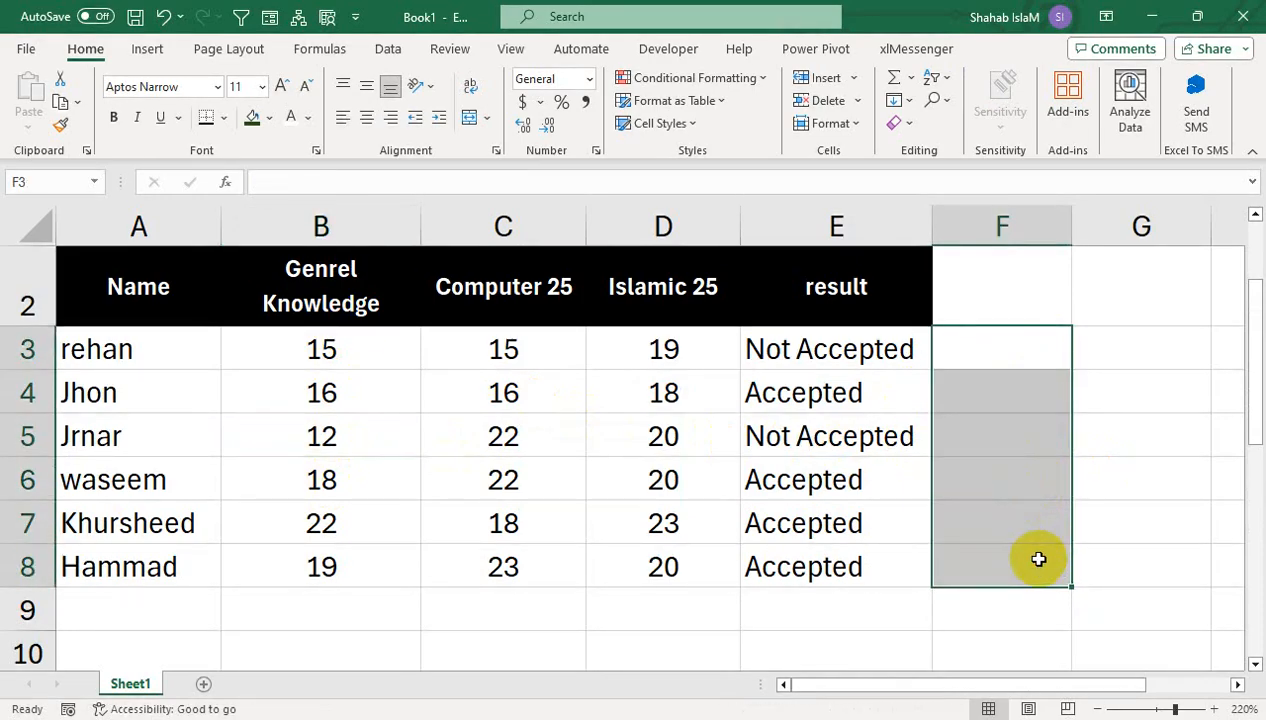
scroll(600, 565, up, 1)
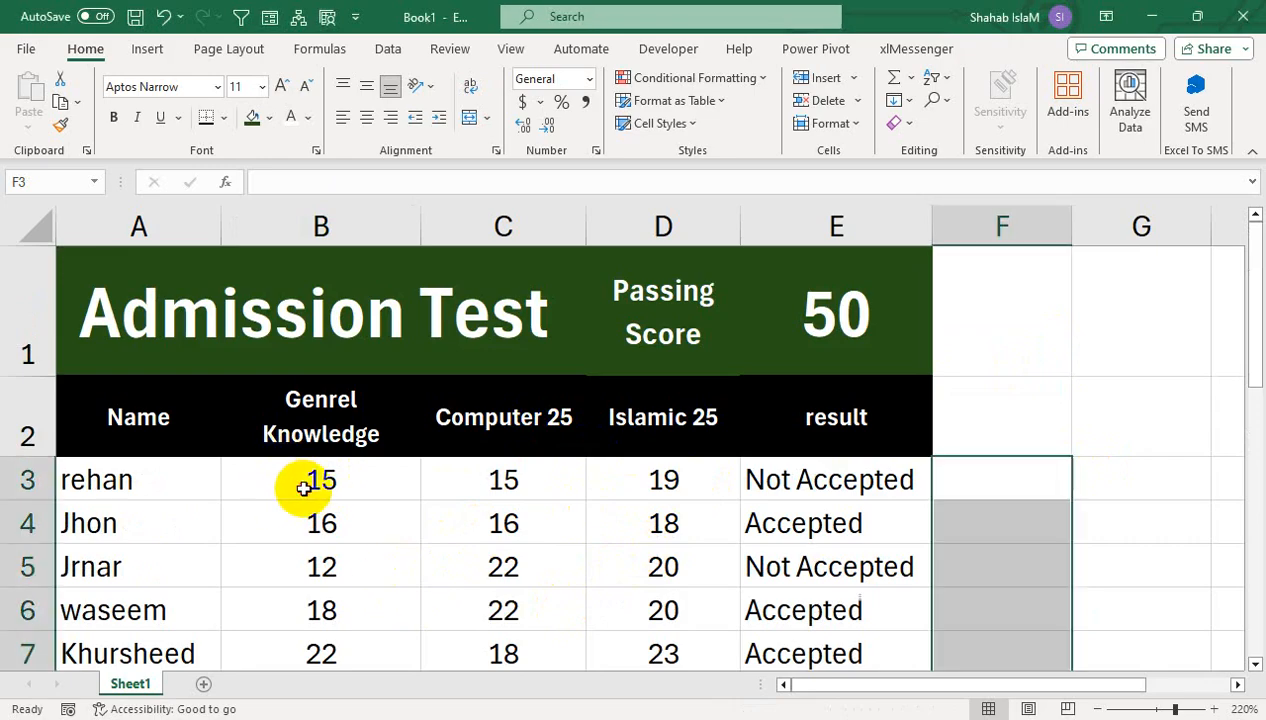
key(alt+equal)
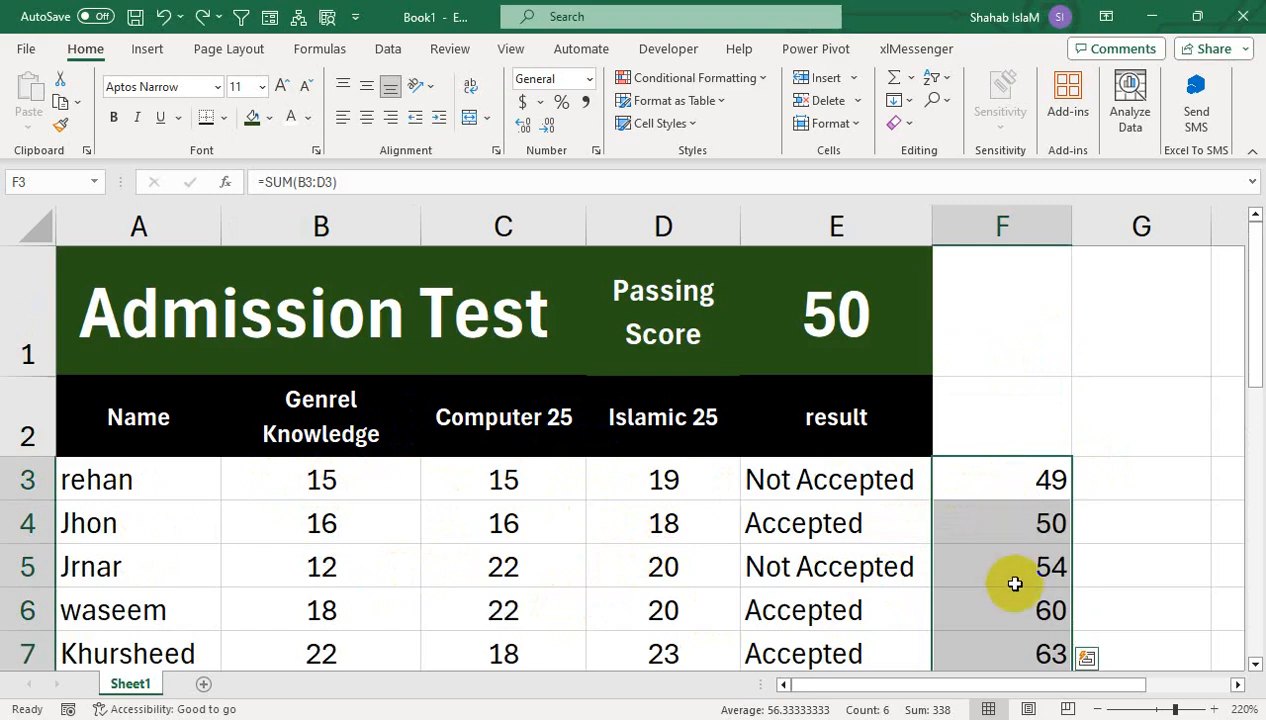
- Test the result formula in row 6 by setting the Islamic score to 15 and the Computer score to 5
drag(1017, 621, 1017, 571)
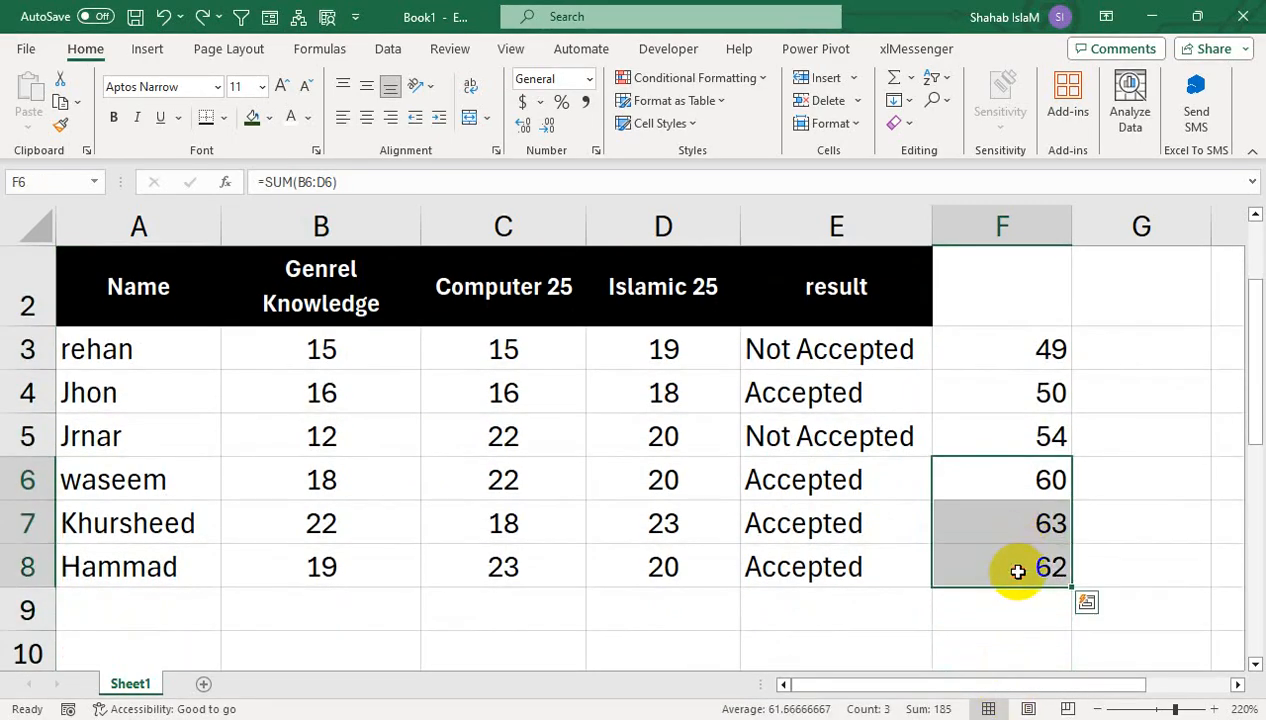
click(637, 487)
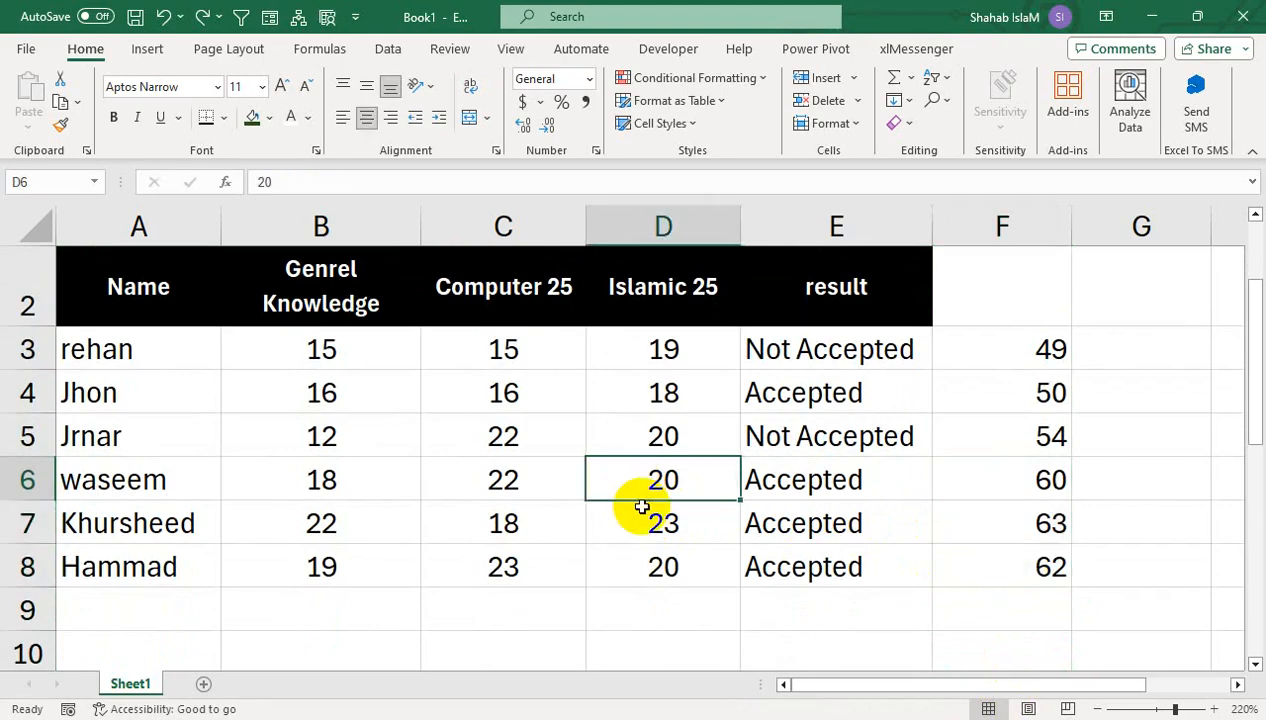
text(15)
key(Return)
key(Up)
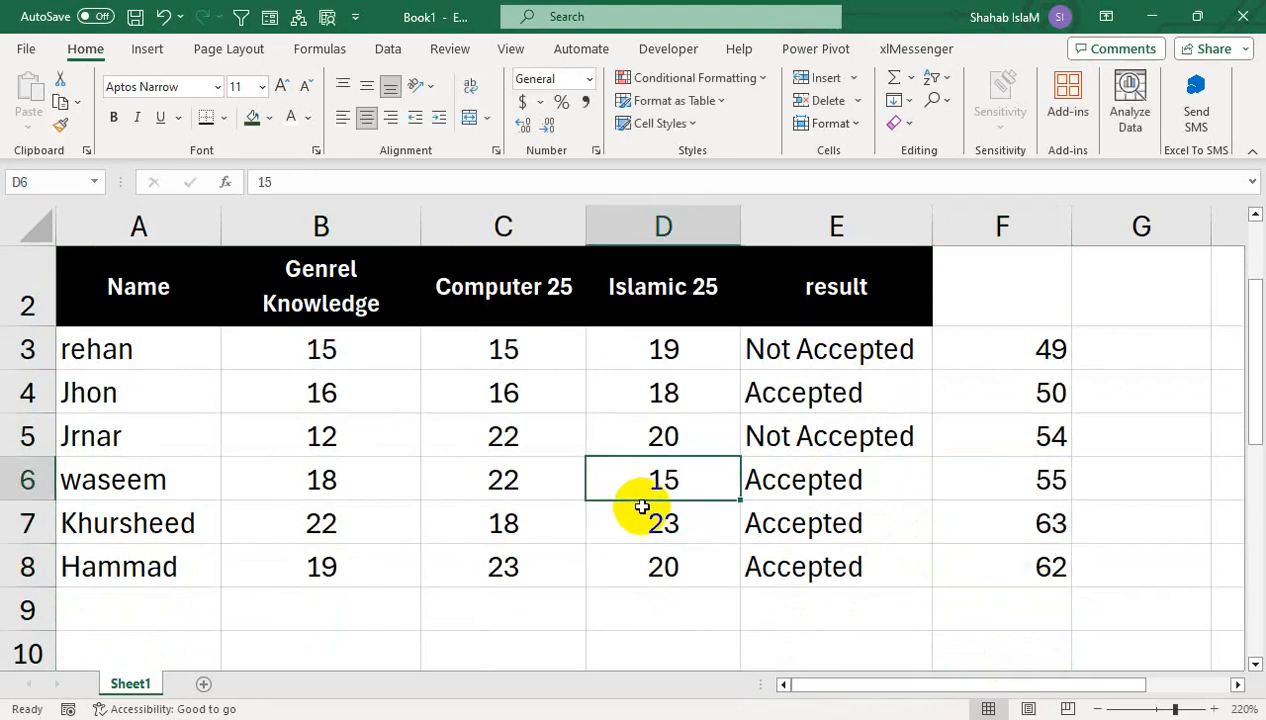
key(Left)
text(5)
key(Return)
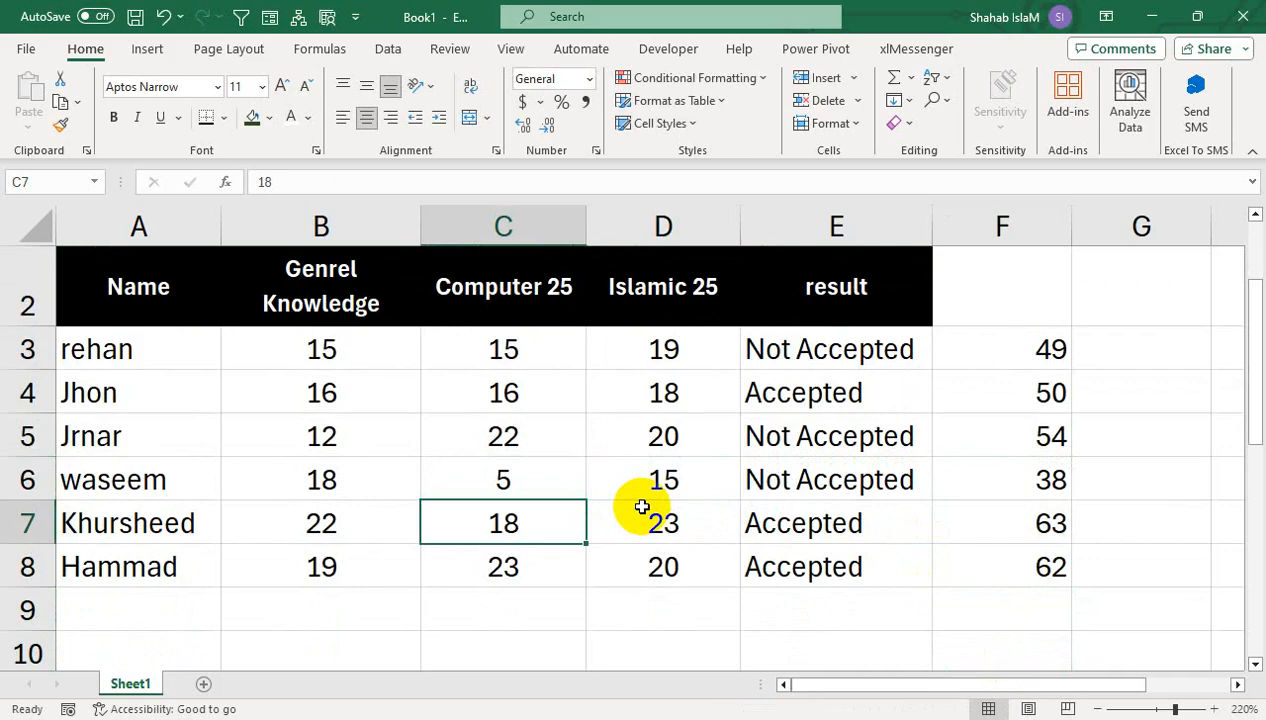
click(790, 479)
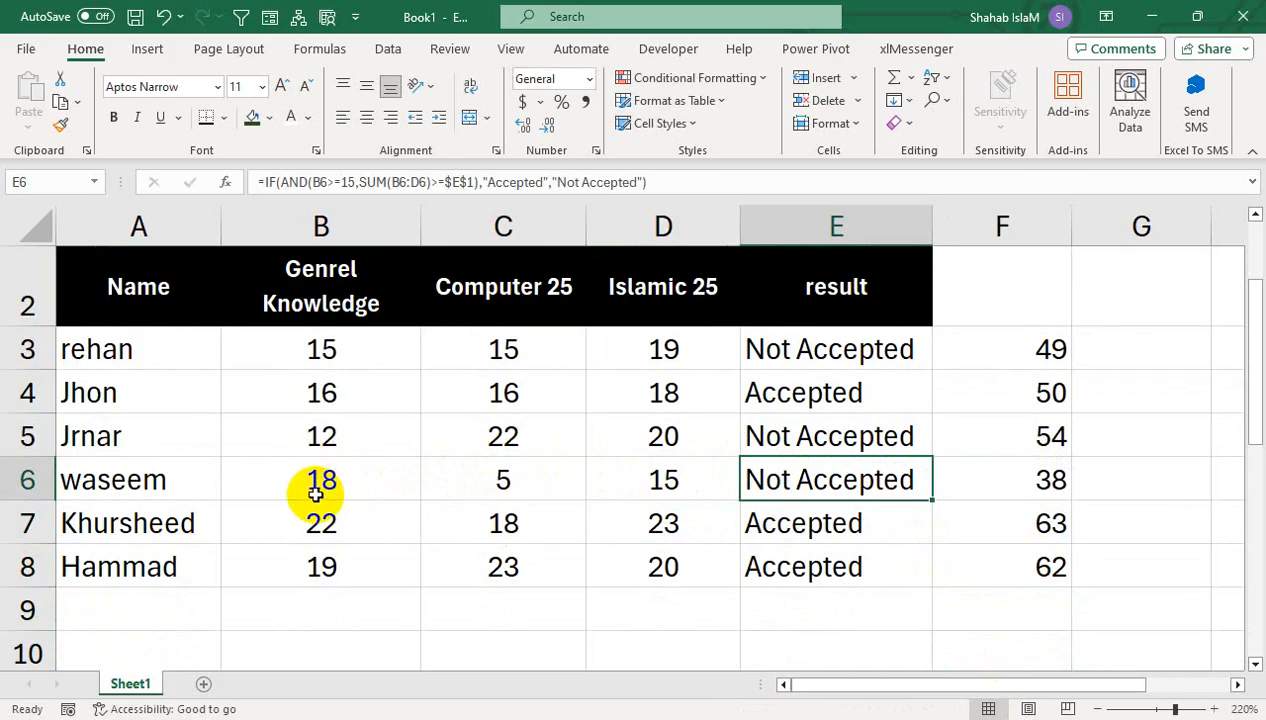
- Compare the Genrel Knowledge score in B6 with the Computer and Islamic scores in C6:D6 against the row's result
drag(480, 472, 650, 478)
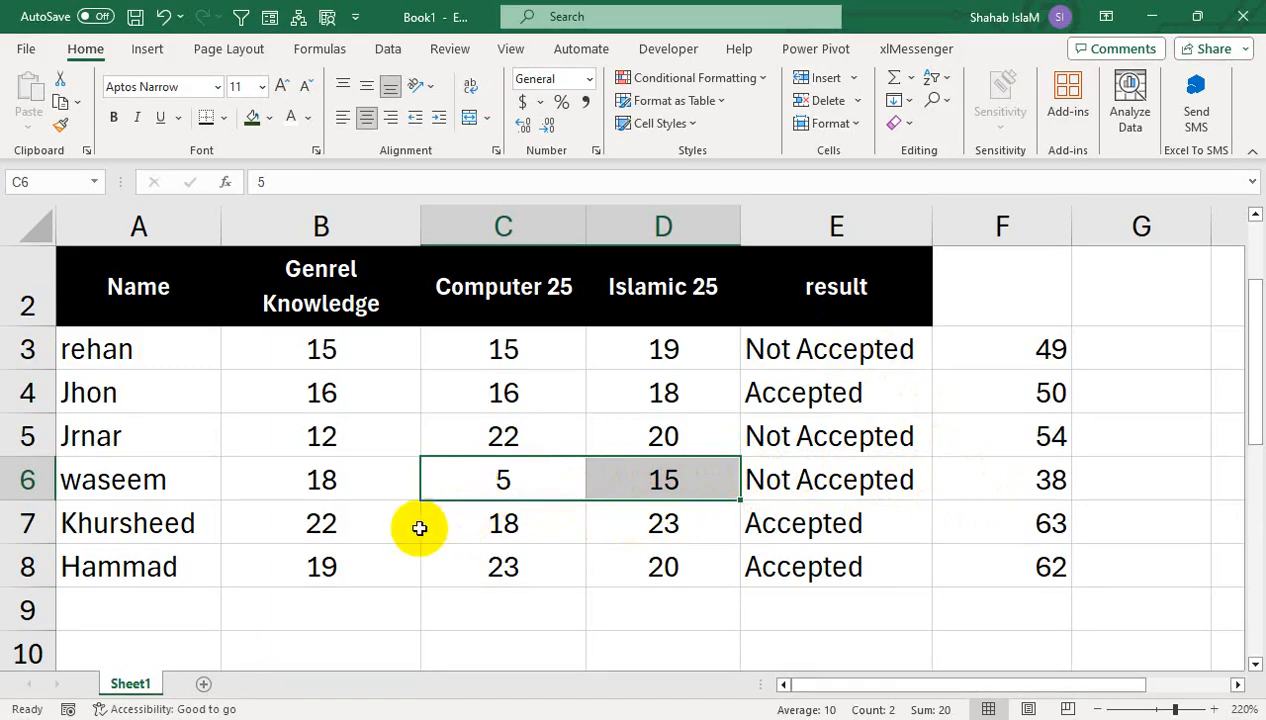
click(340, 475)
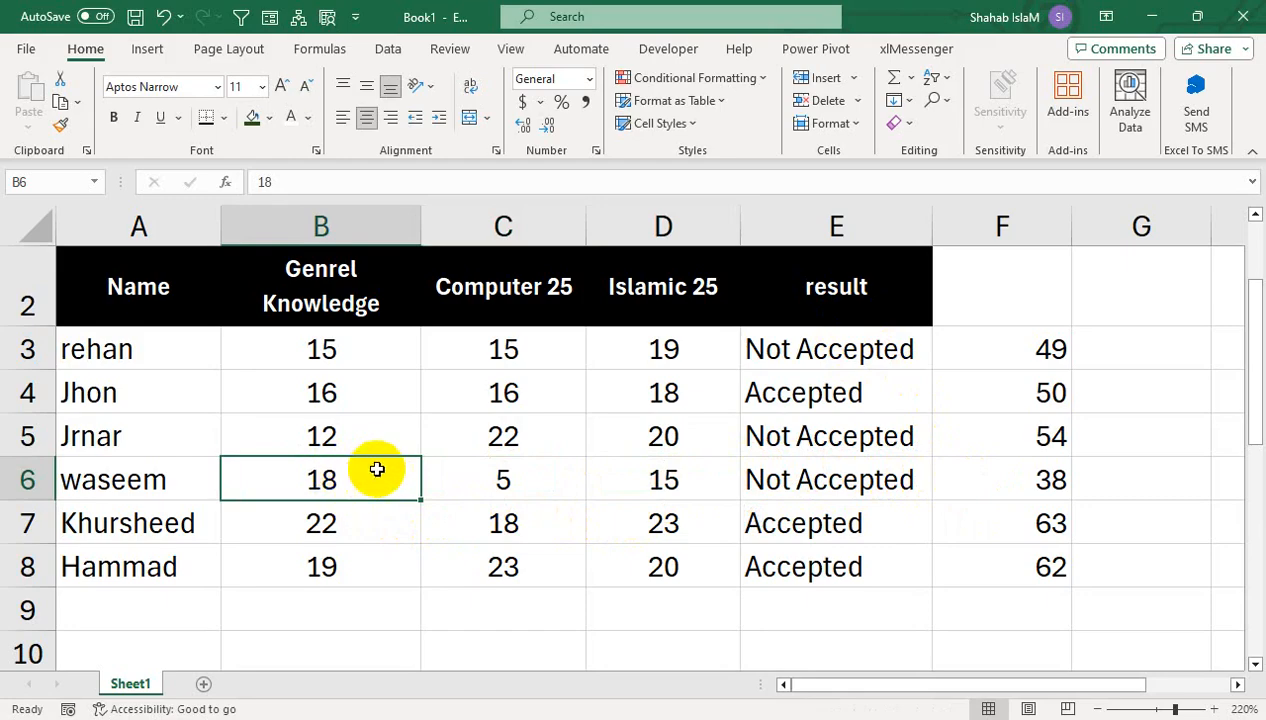
drag(450, 478, 650, 480)
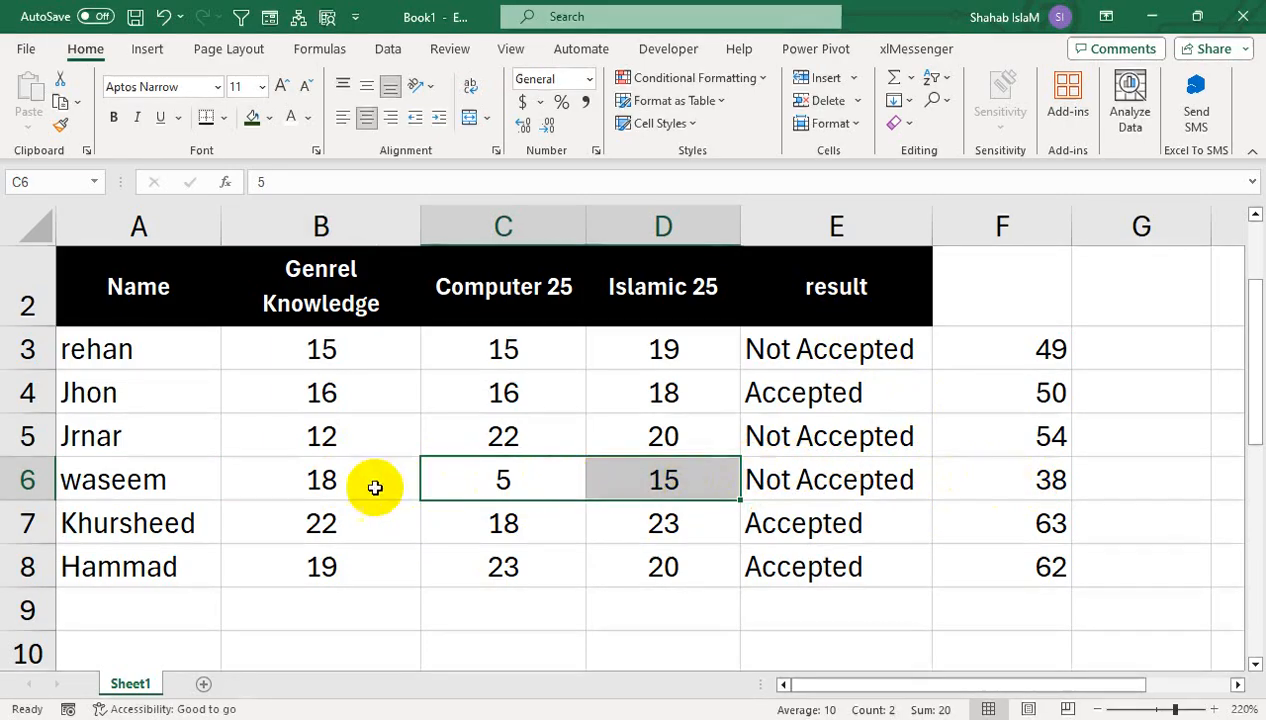
click(299, 476)
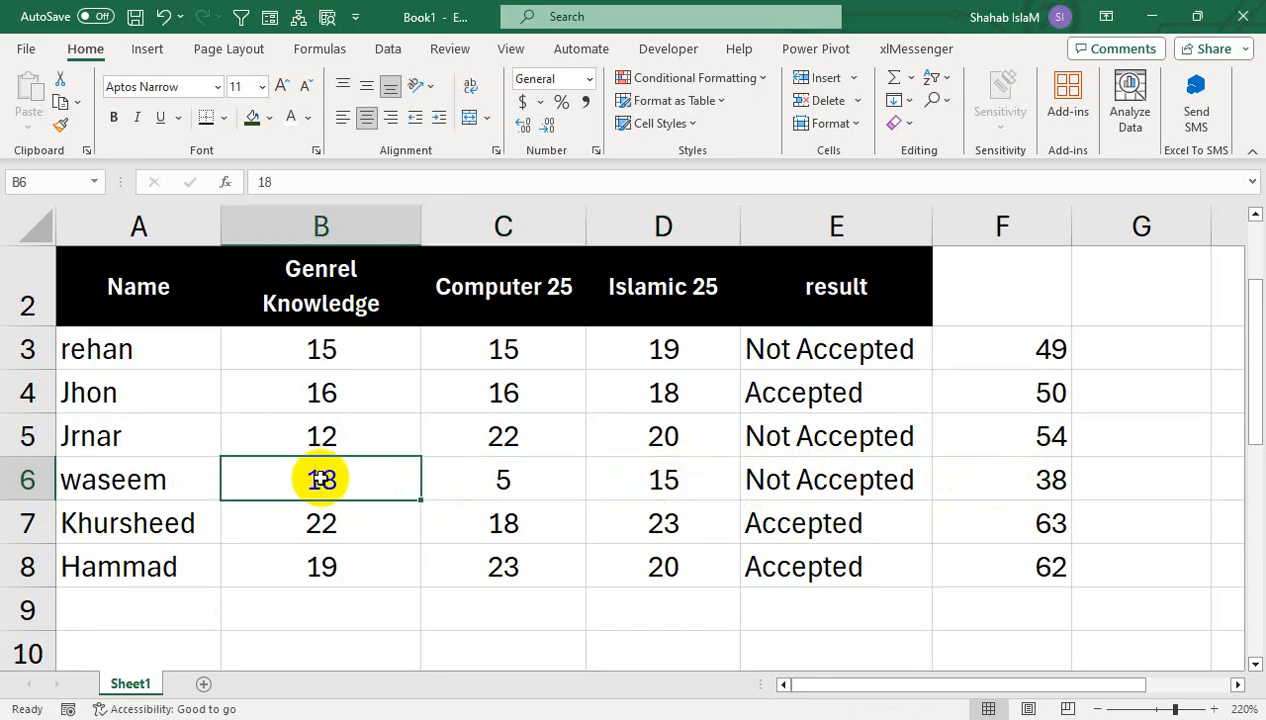
drag(460, 466, 652, 463)
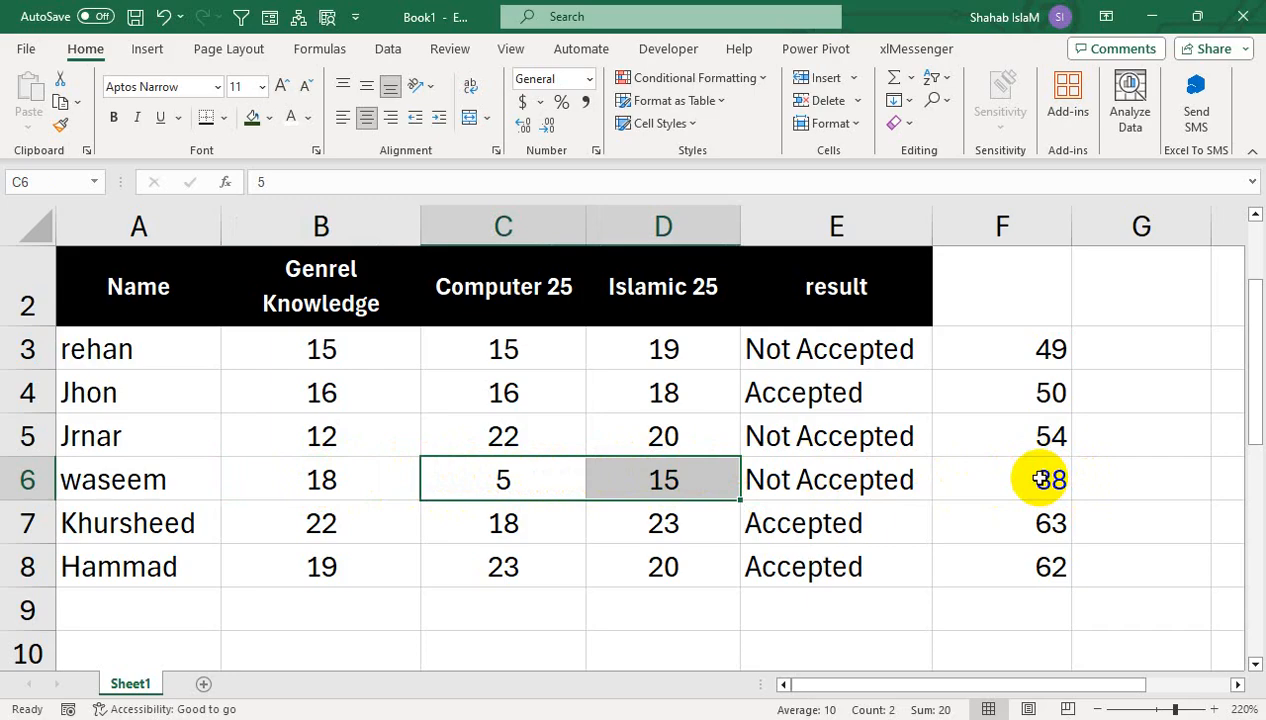
- Test the result formula in row 7 with Genrel Knowledge 6, Computer 5 and Islamic 10
click(379, 532)
text(6)
key(Return)
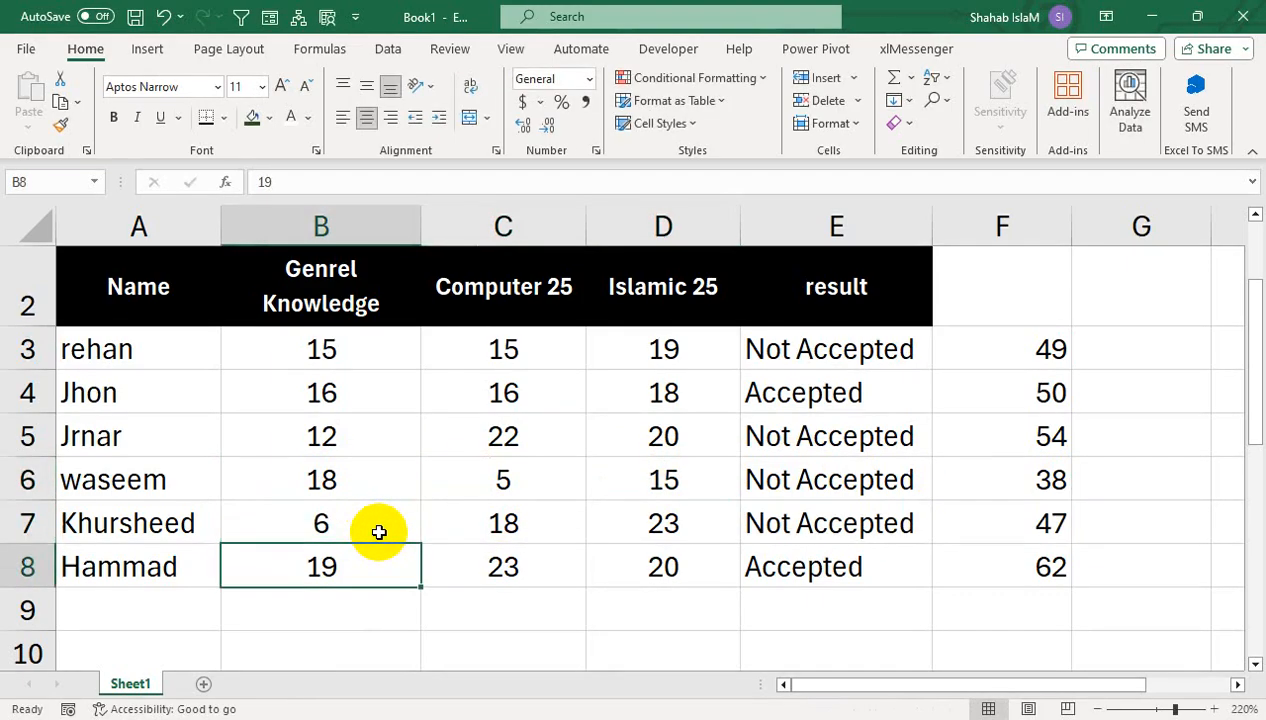
key(Up)
key(Right)
text(5)
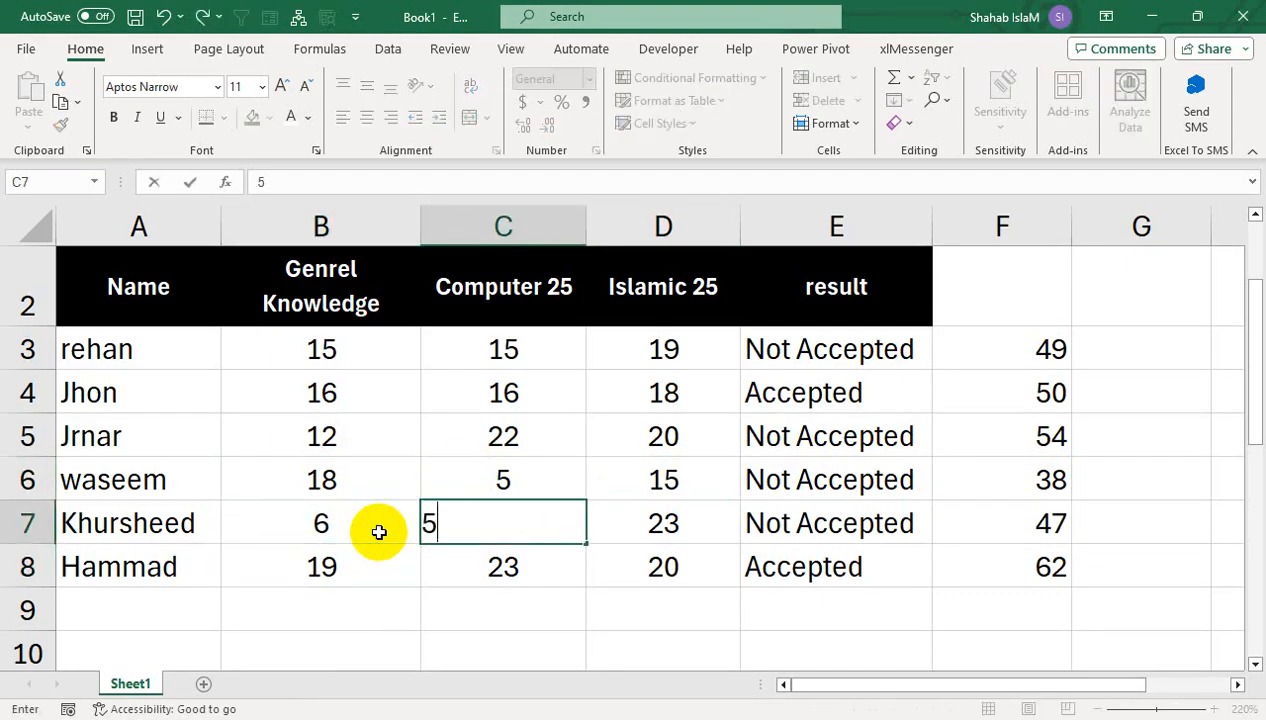
key(Right)
text(10)
key(Return)
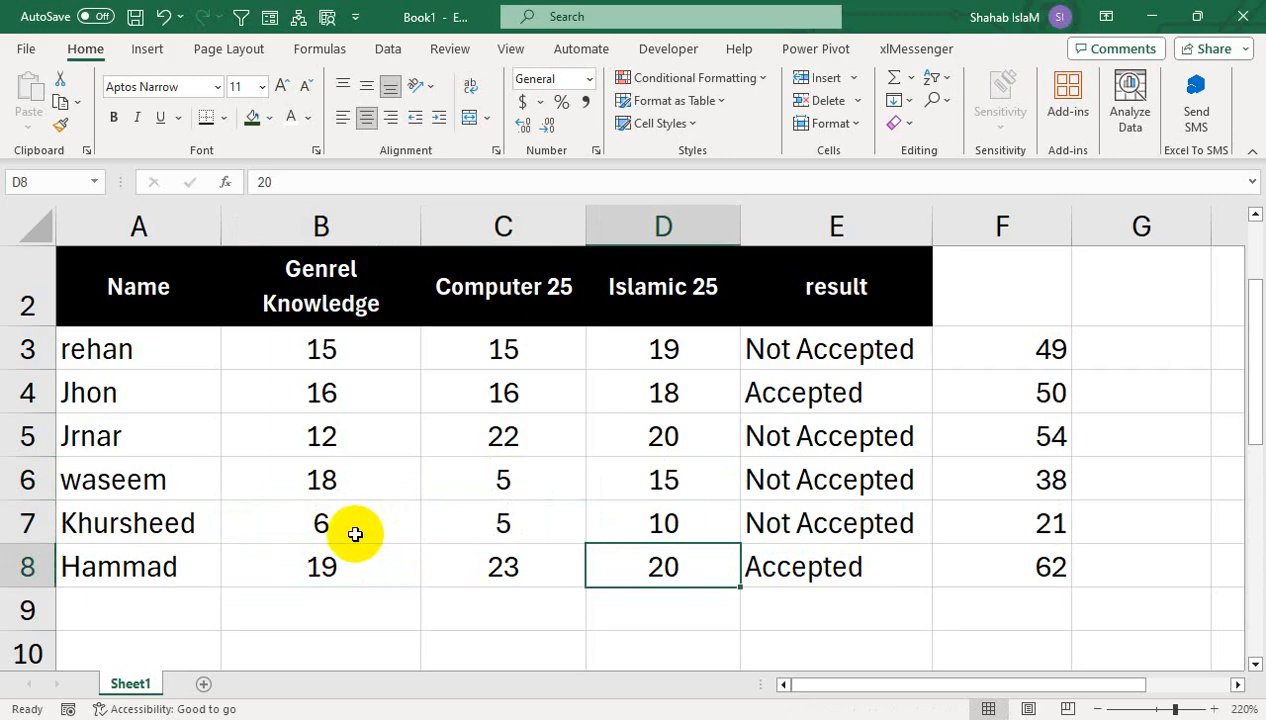
click(340, 520)
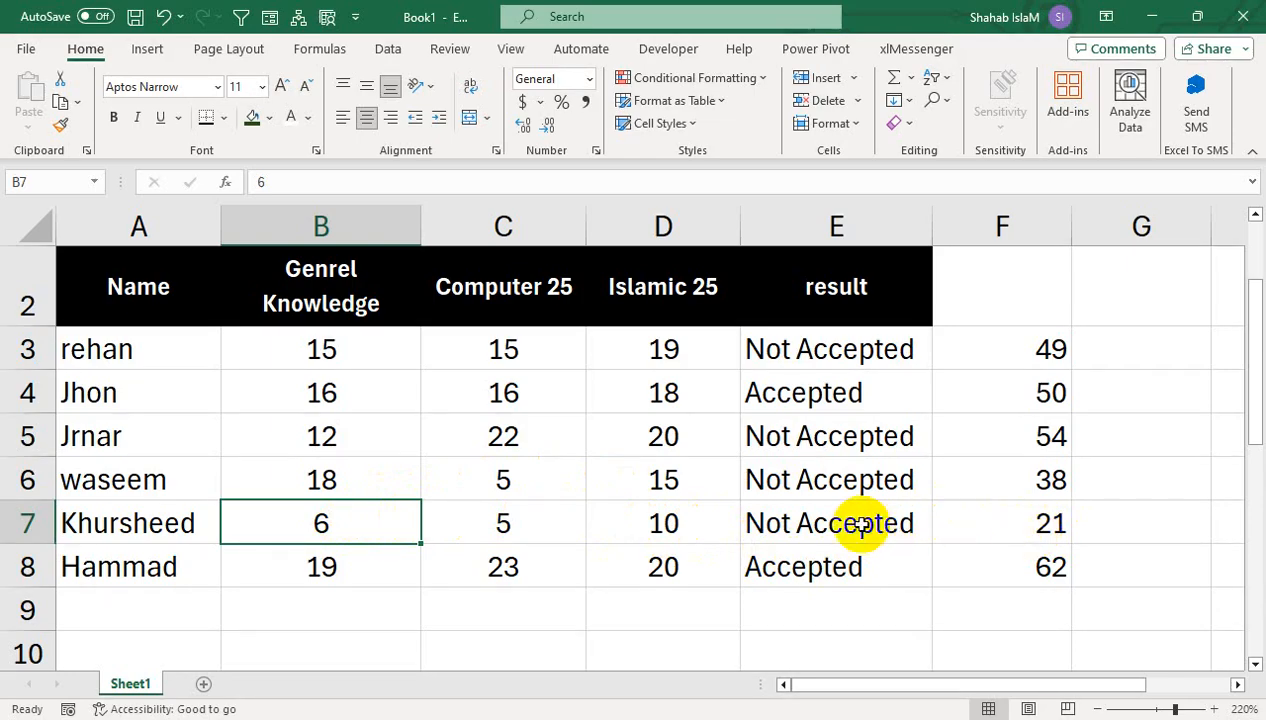
- Test the result formula in row 8 with Genrel Knowledge 5, Computer 25 and Islamic 25
click(373, 566)
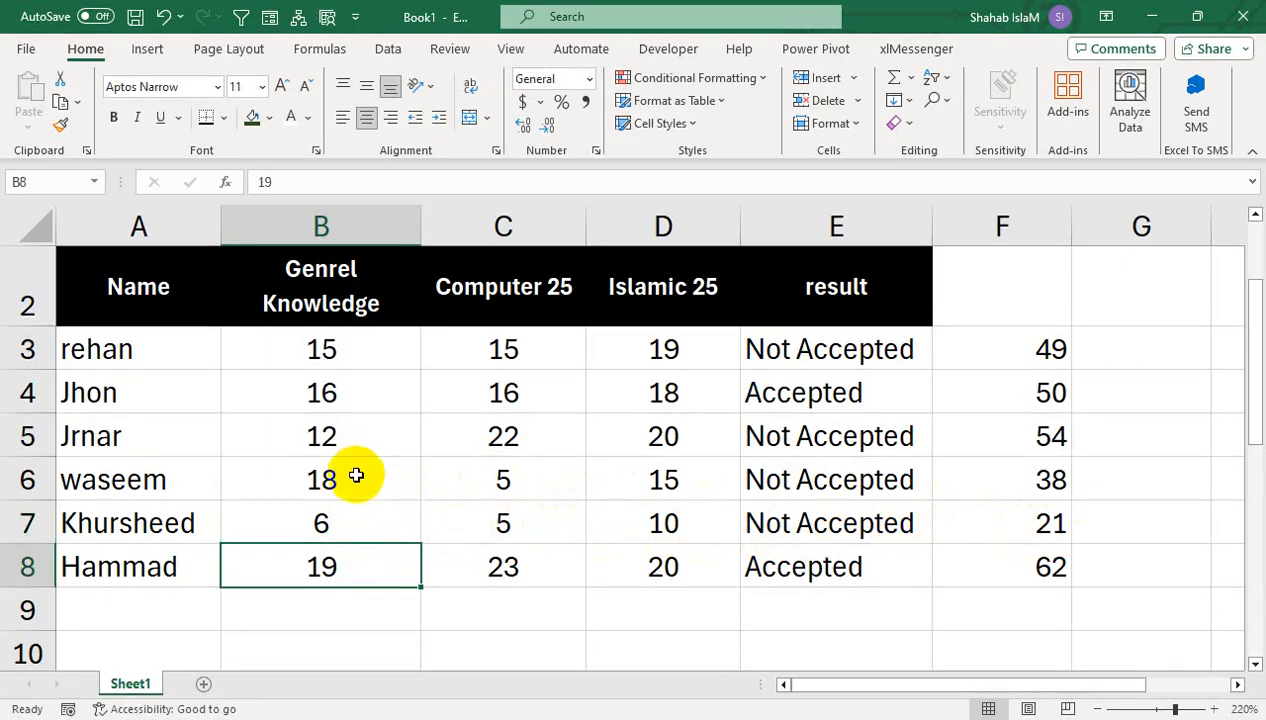
drag(507, 481, 658, 481)
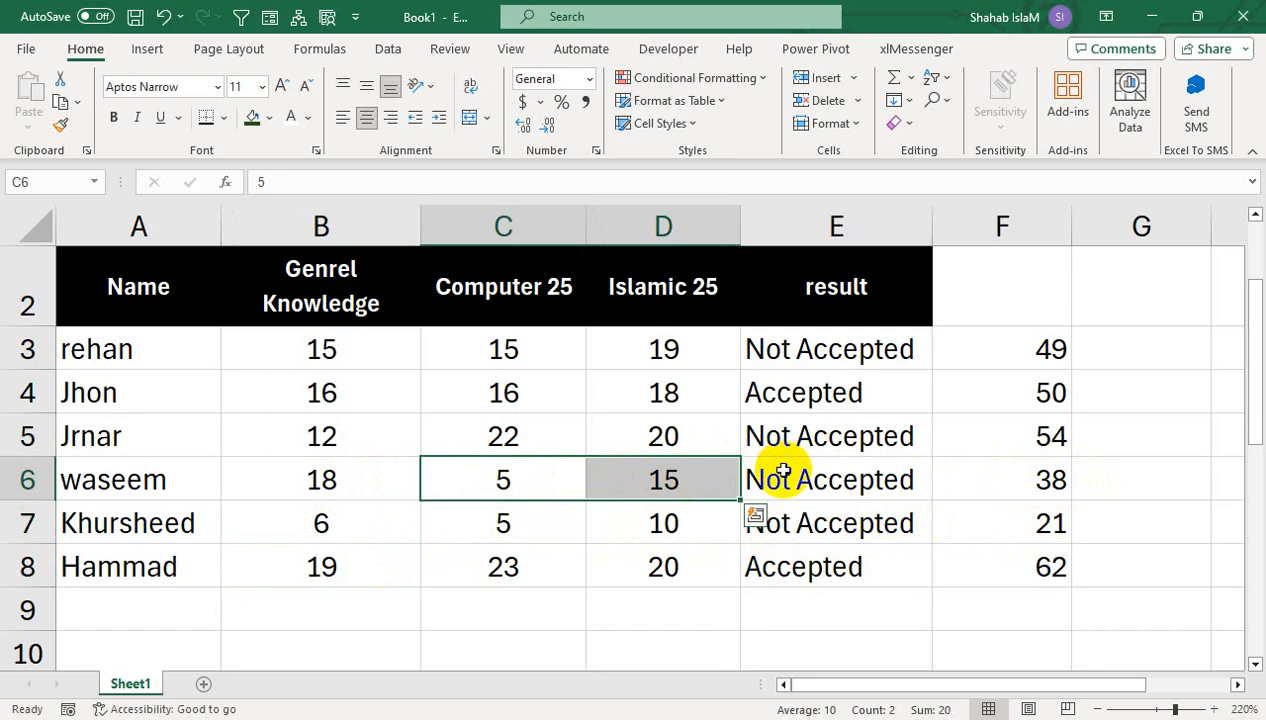
click(322, 570)
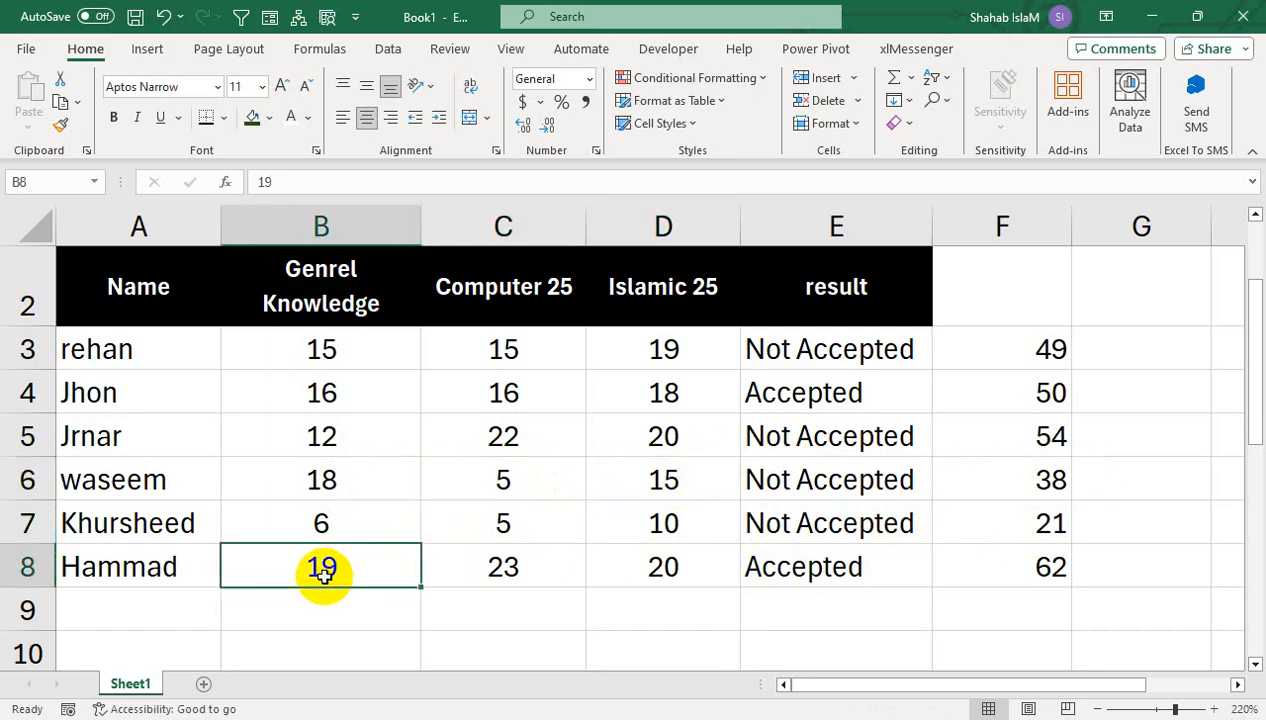
text(5)
key(Tab)
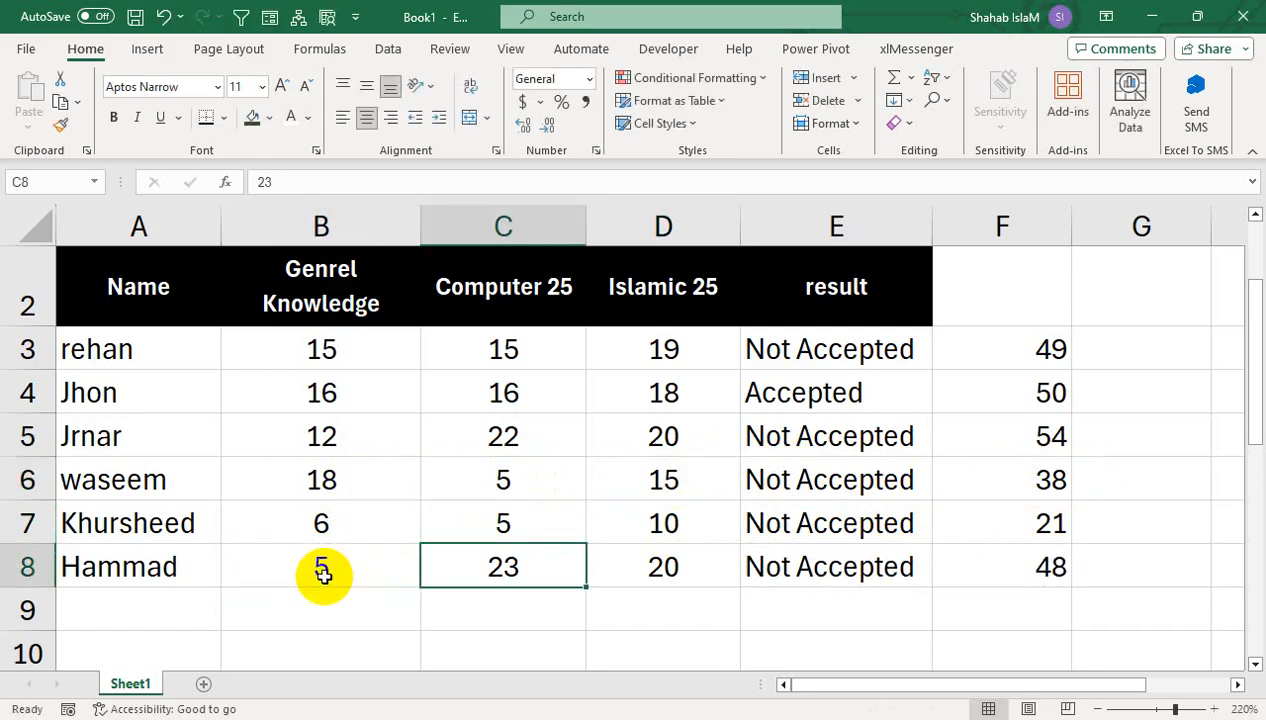
text(25)
key(Tab)
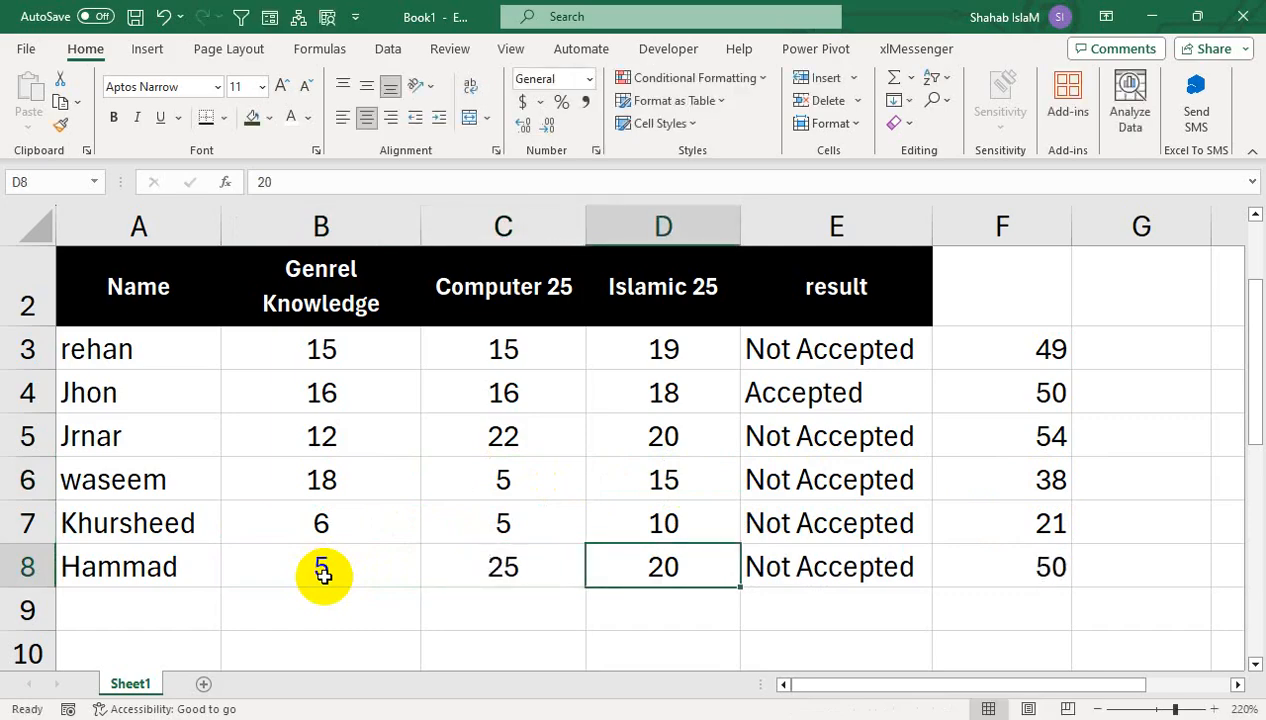
text(25)
key(Tab)
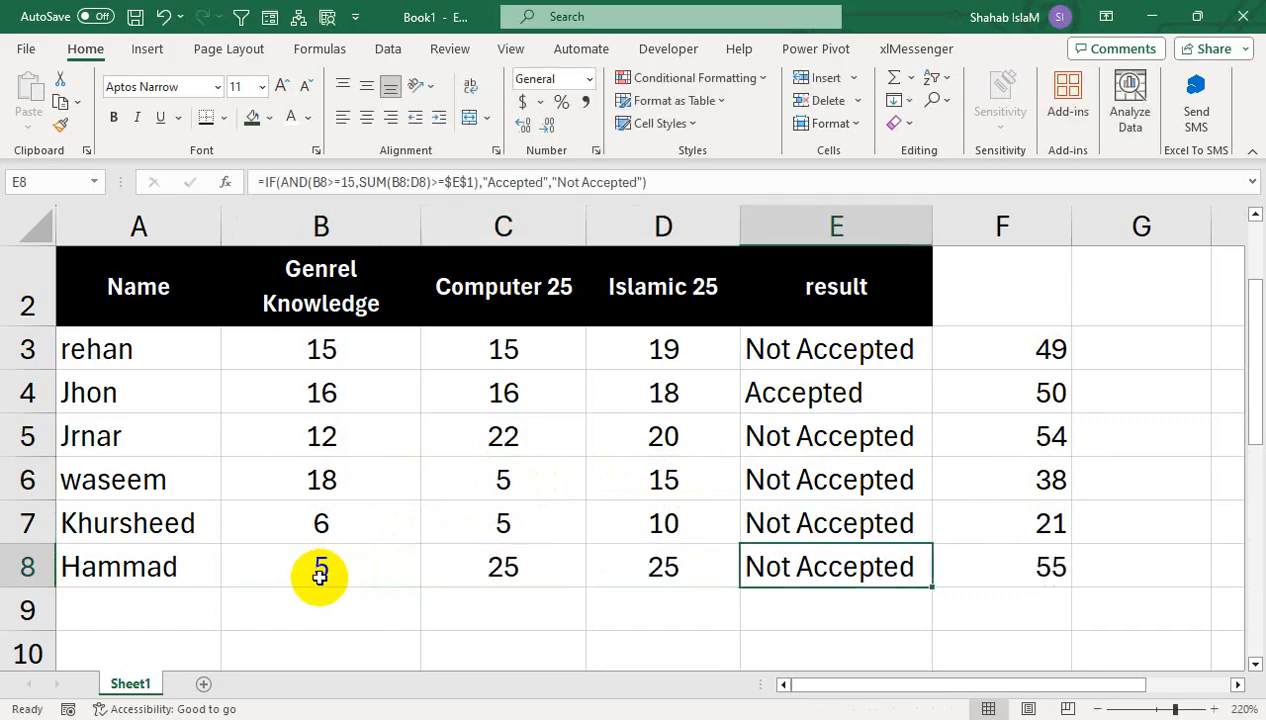
- Lower the row 8 scores to 23 for Islamic and 21 for Computer
click(664, 573)
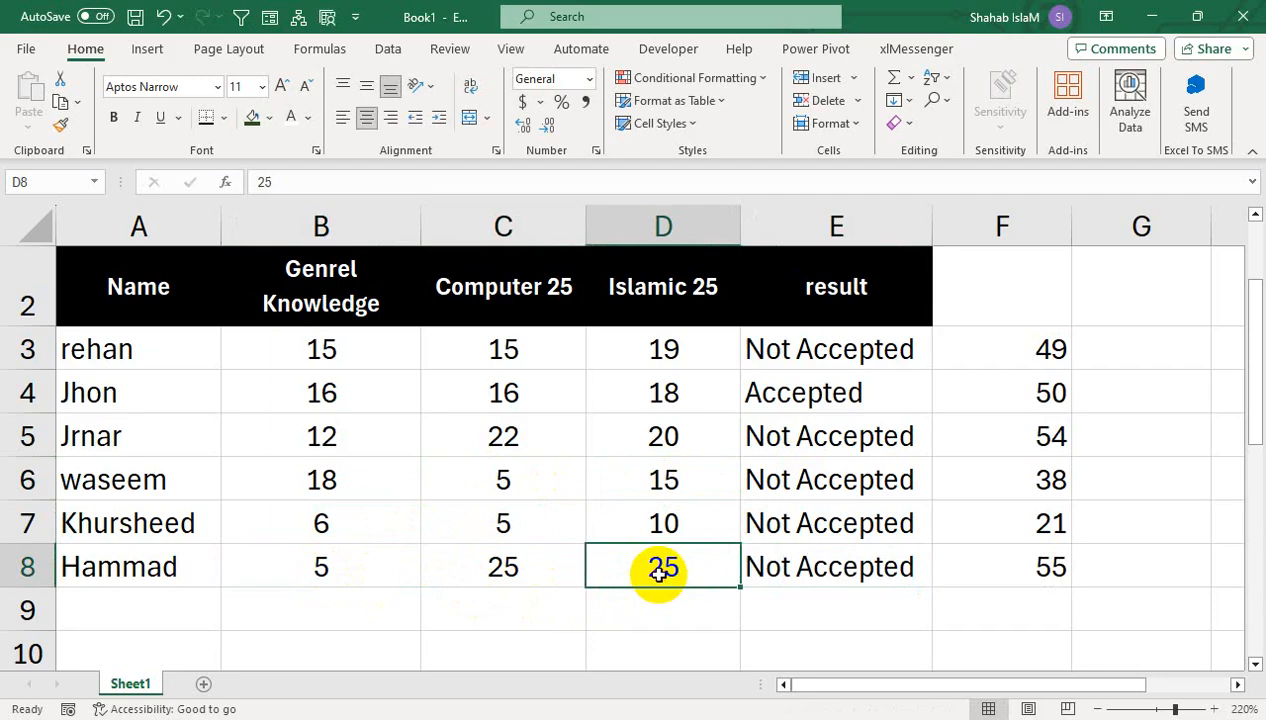
text(23)
key(Return)
key(Up)
key(Left)
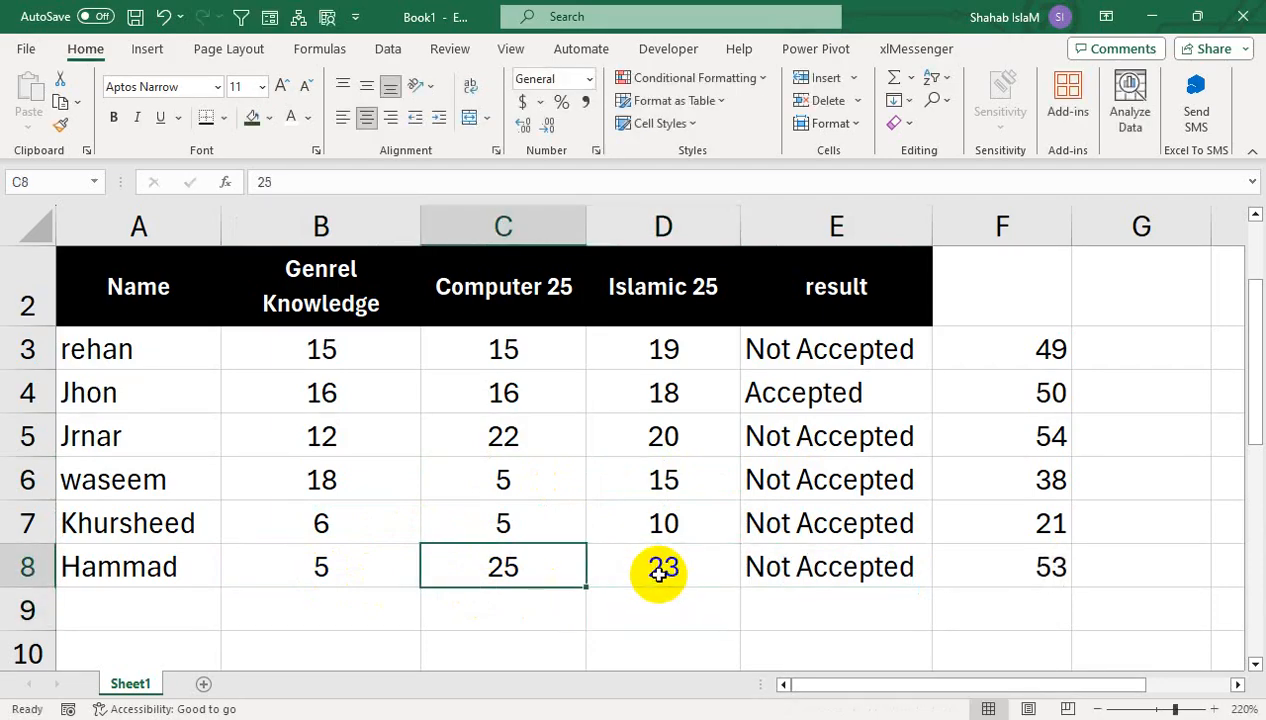
text(21)
key(Return)
- Set the Computer score in row 8 to 22
click(551, 579)
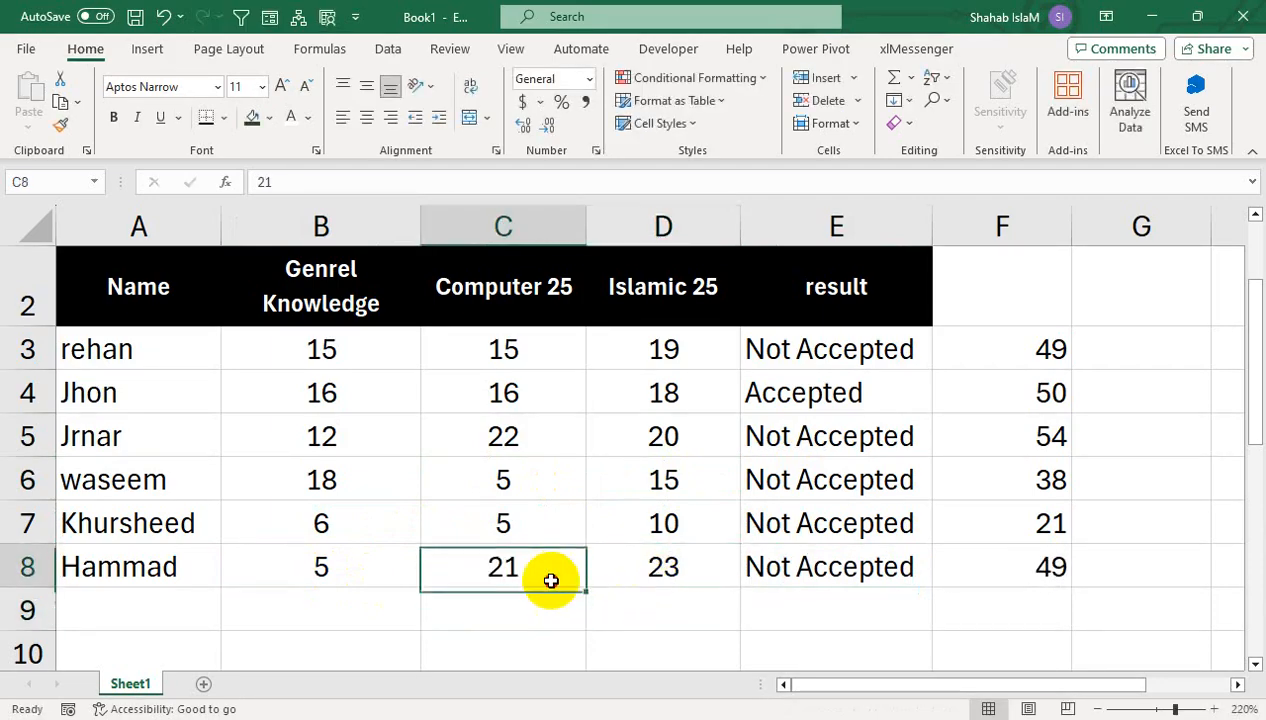
text(2)
key(Return)
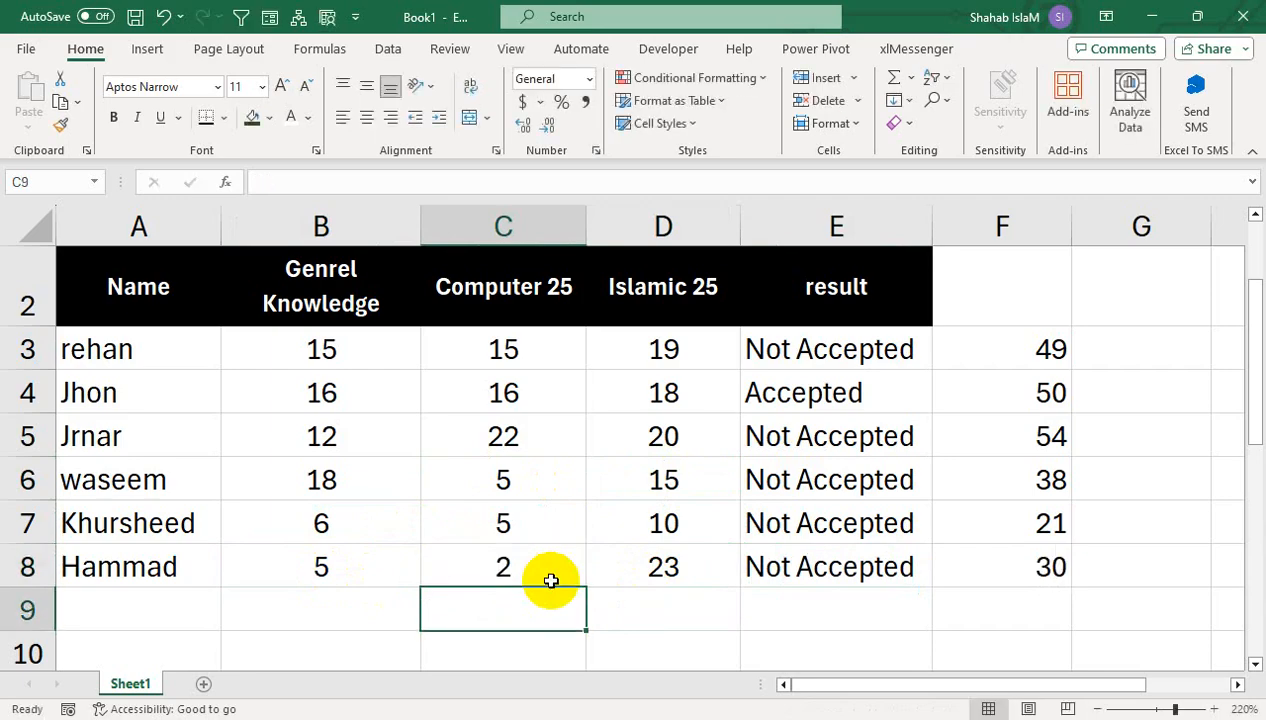
click(551, 579)
text(2)
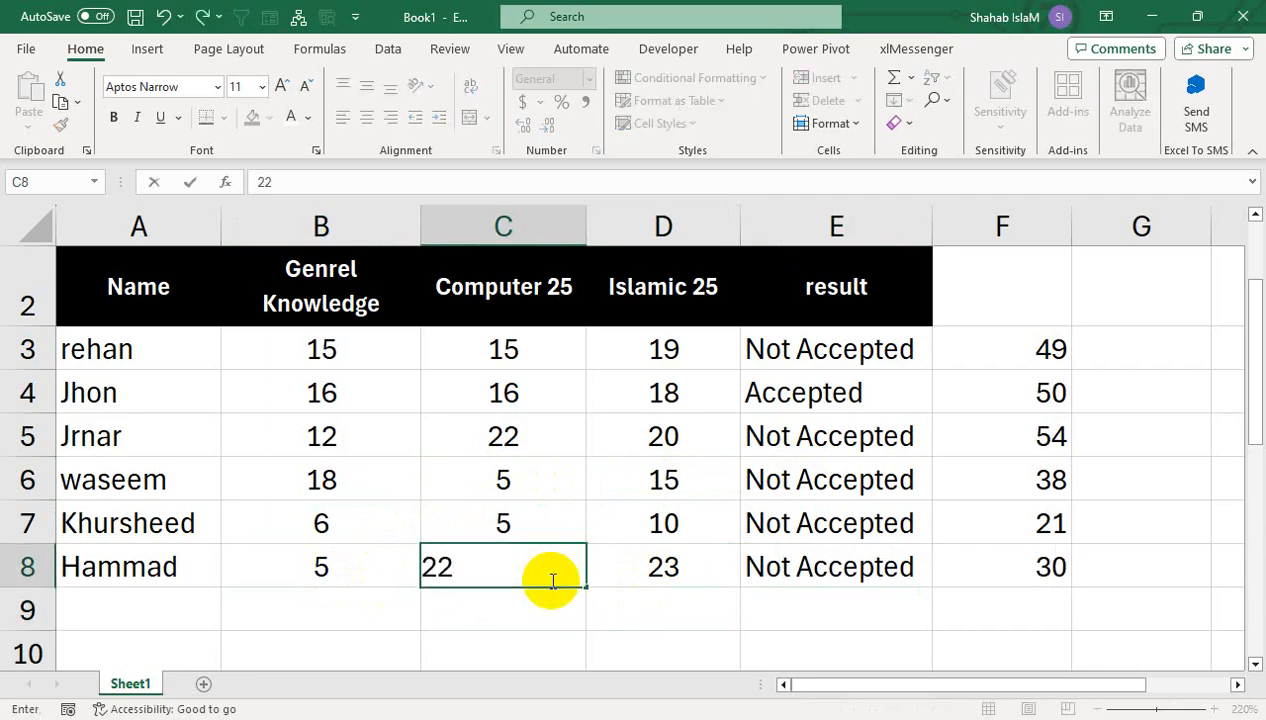
key(Return)
click(551, 579)
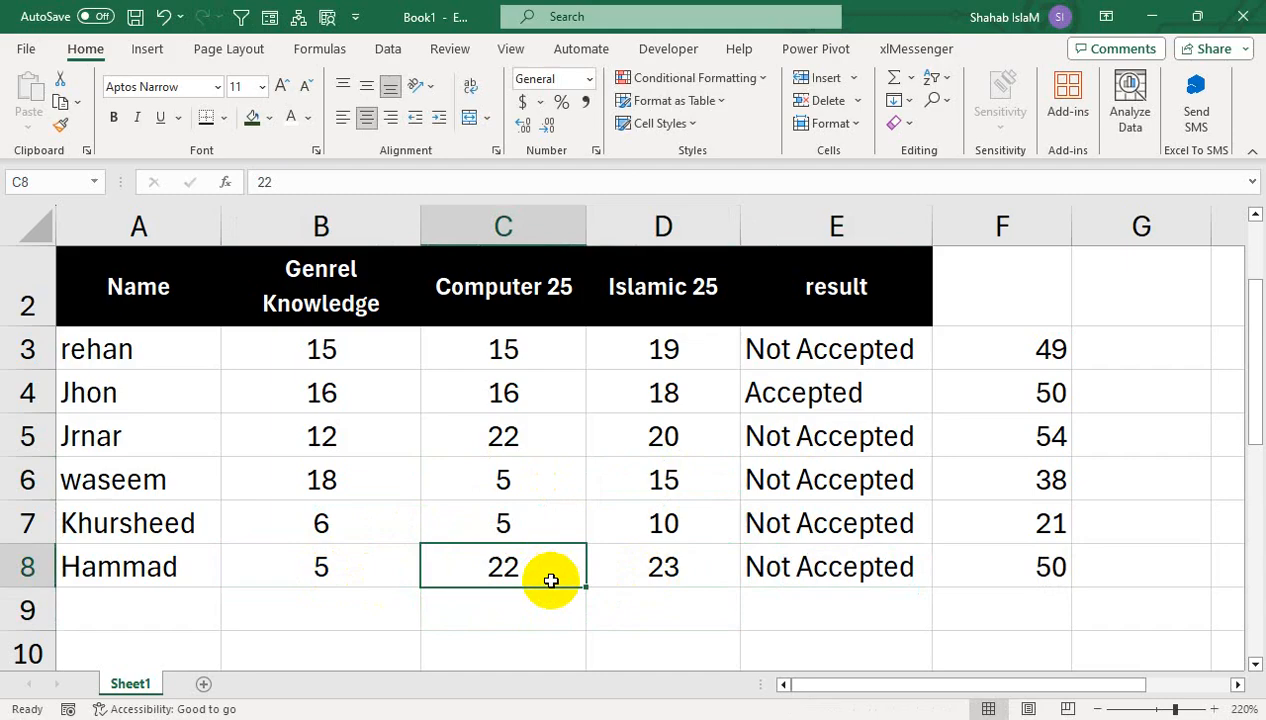
- Examine the scores in rows 6 to 8 against both acceptance conditions and each row's result
drag(319, 579, 626, 563)
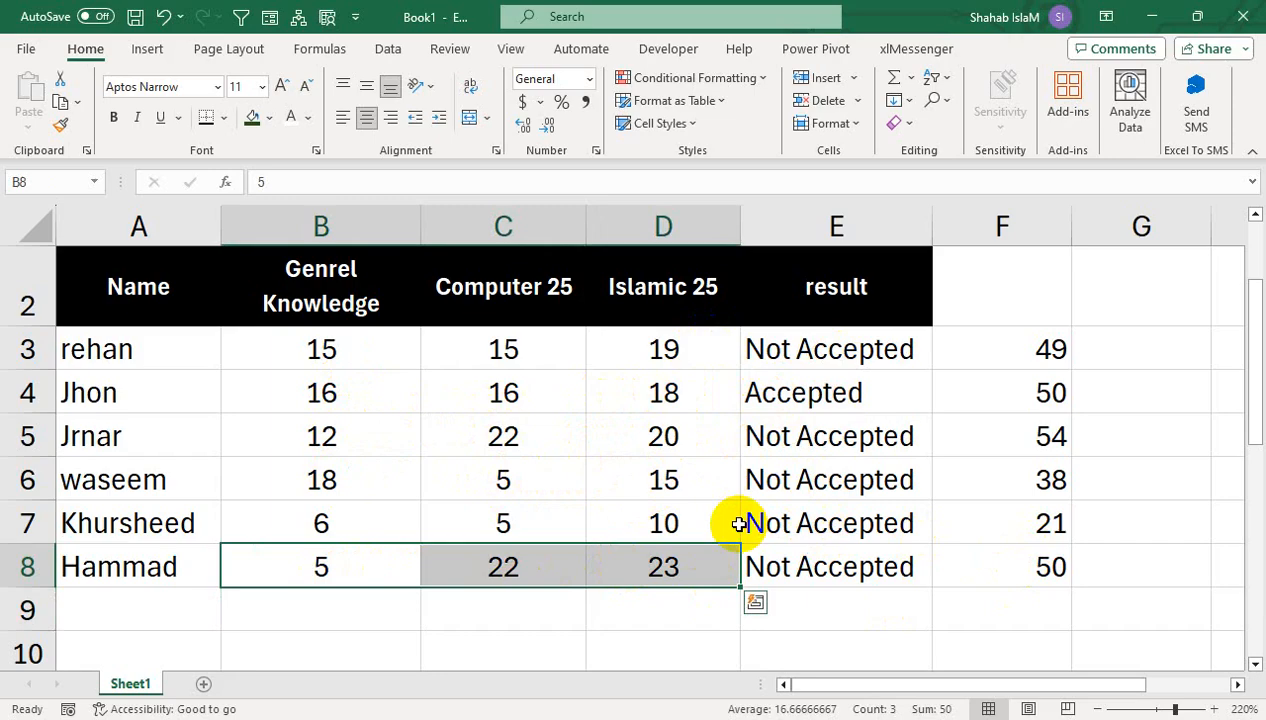
click(316, 508)
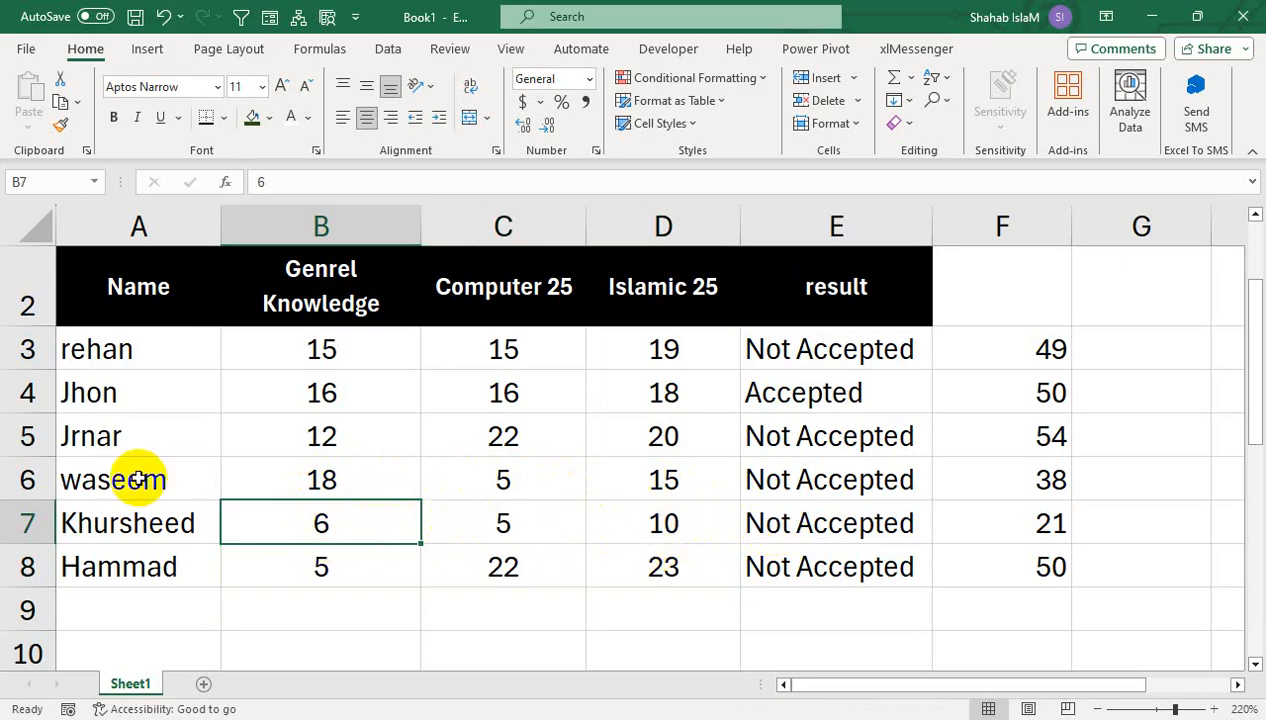
drag(399, 531, 673, 520)
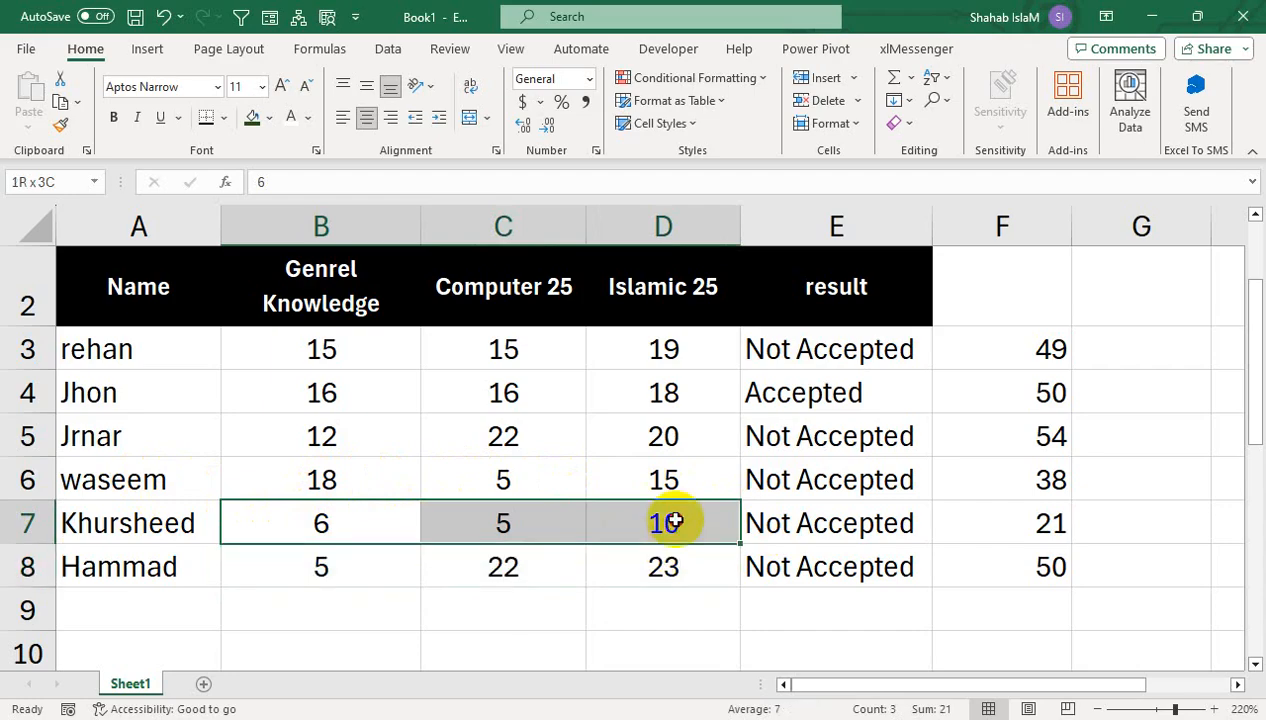
click(305, 476)
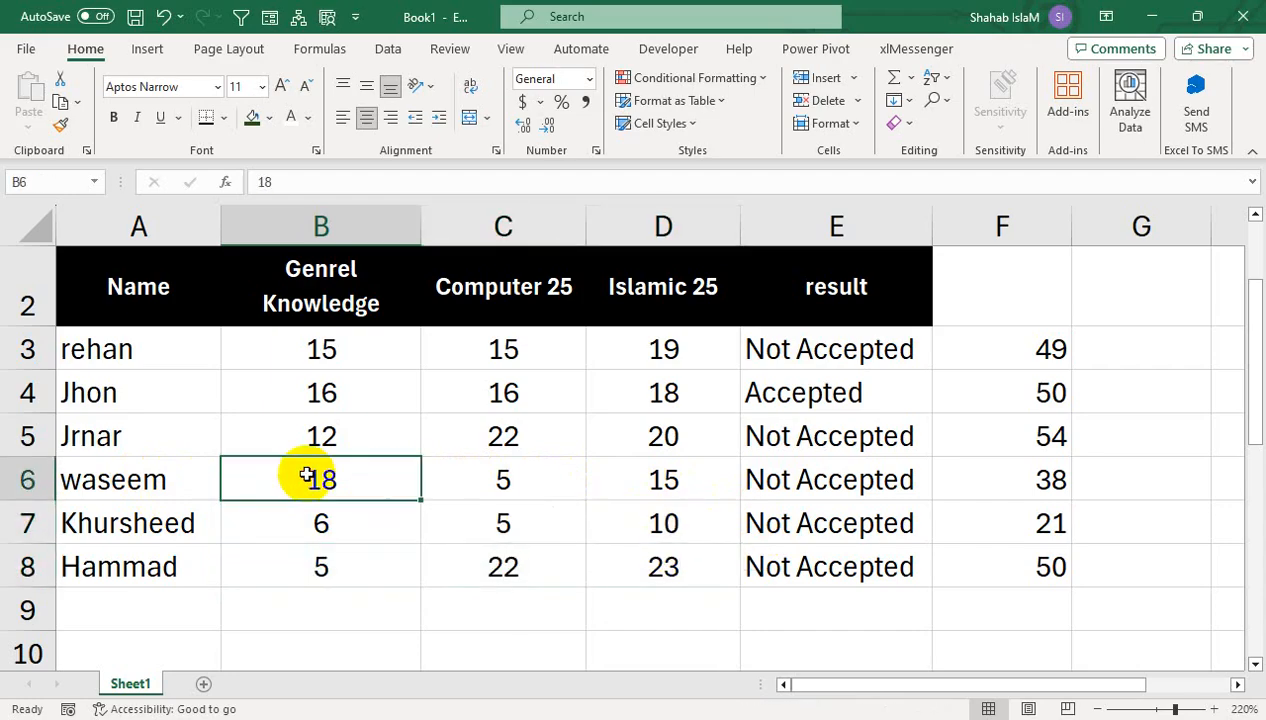
drag(462, 474, 675, 478)
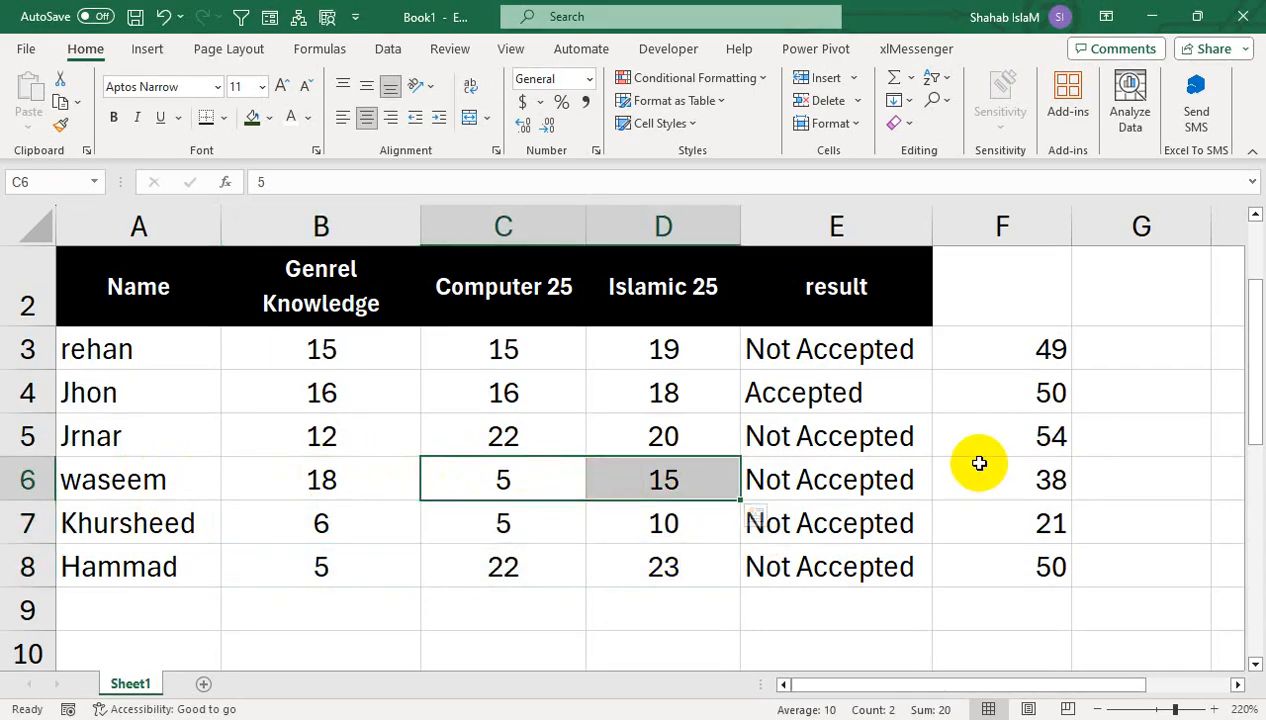
click(559, 449)
drag(348, 465, 672, 474)
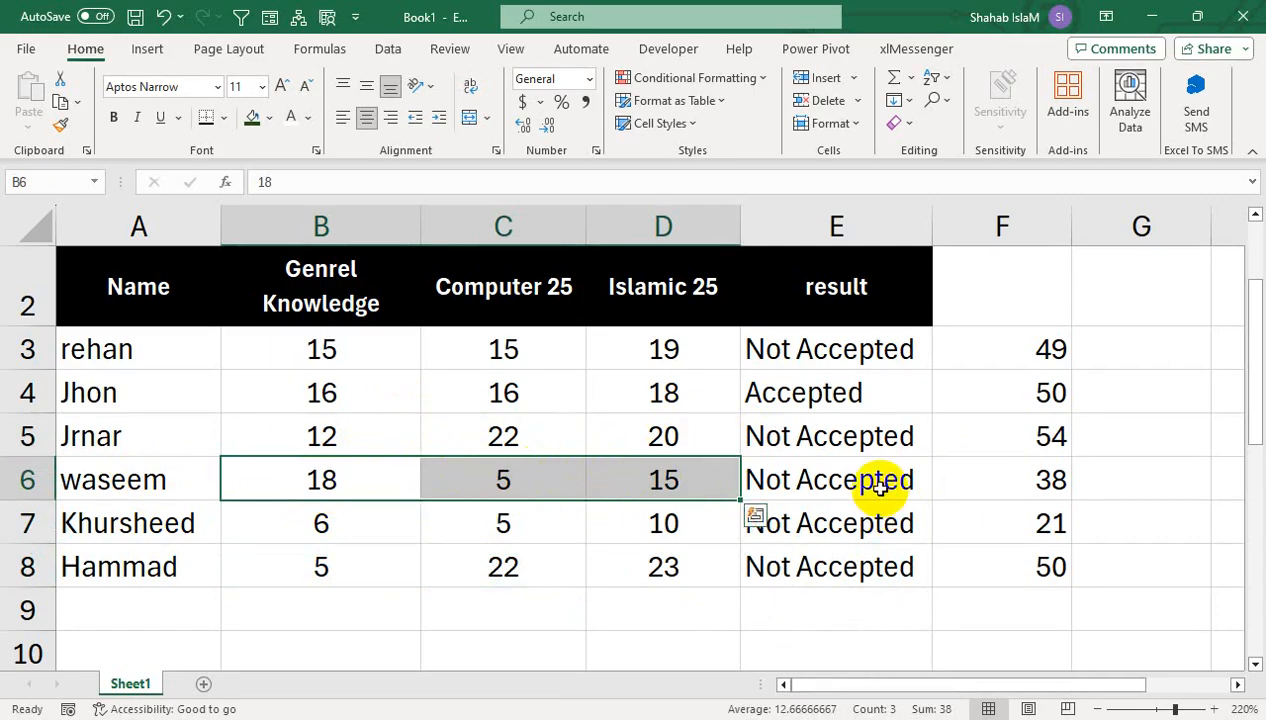
click(340, 563)
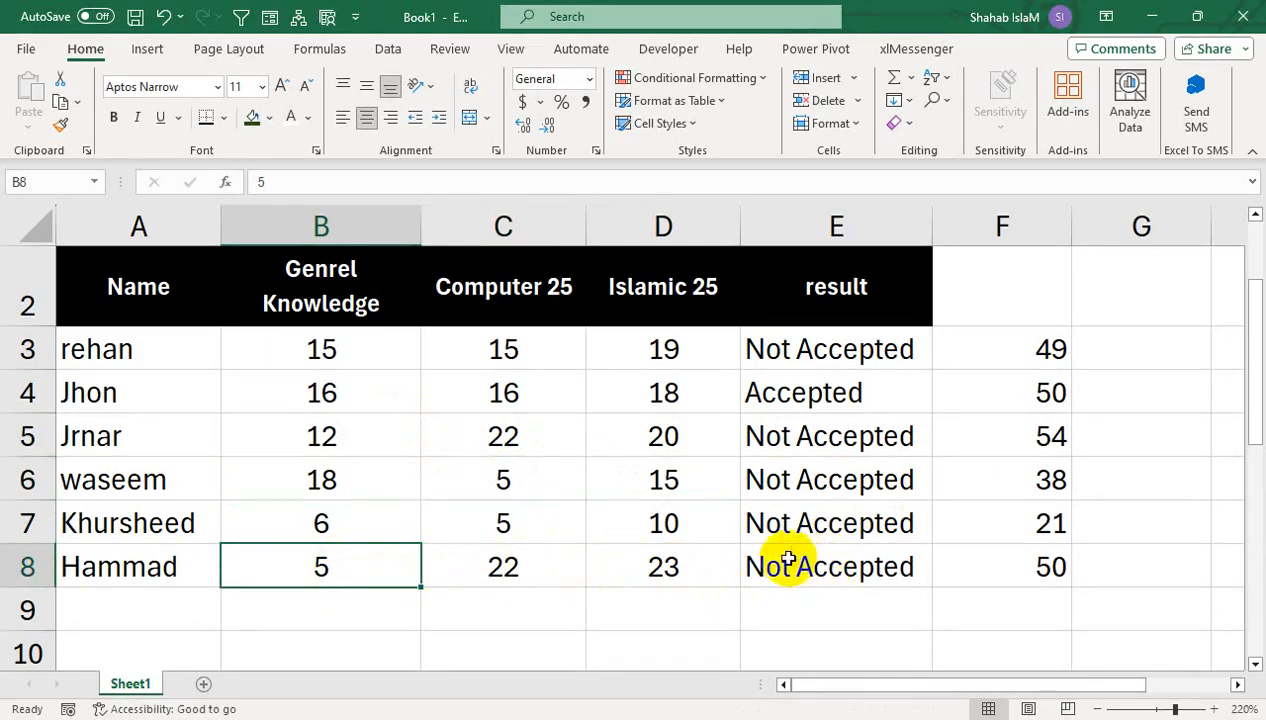
drag(378, 517, 639, 515)
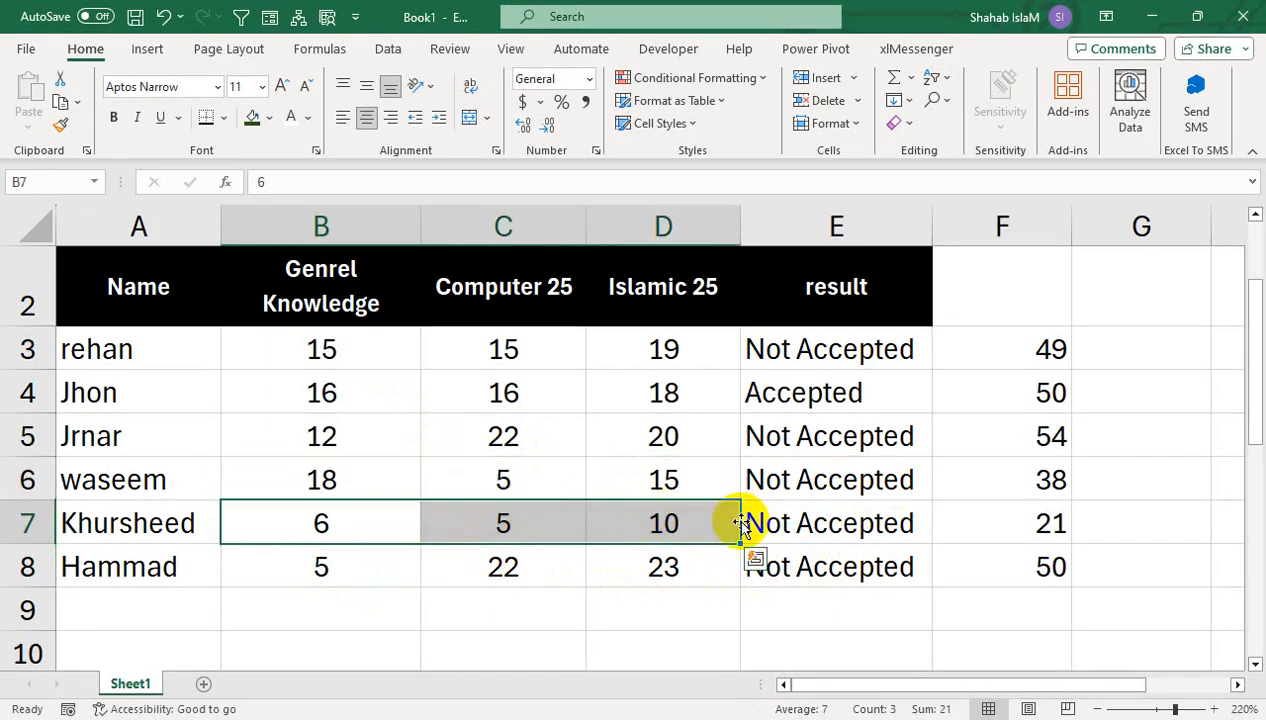
- Move the helper totals from F3:F8 to G3:G8 and fill the result header from E2 into F2
drag(975, 359, 1014, 571)
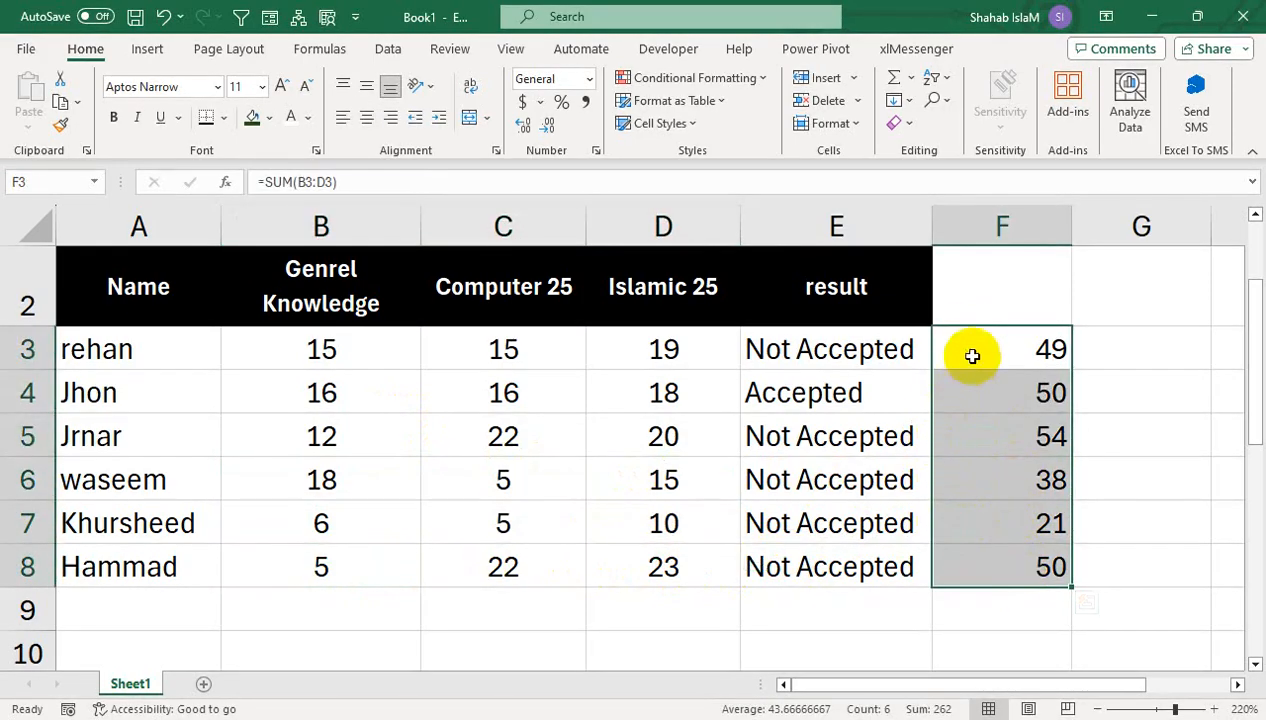
drag(981, 330, 1100, 345)
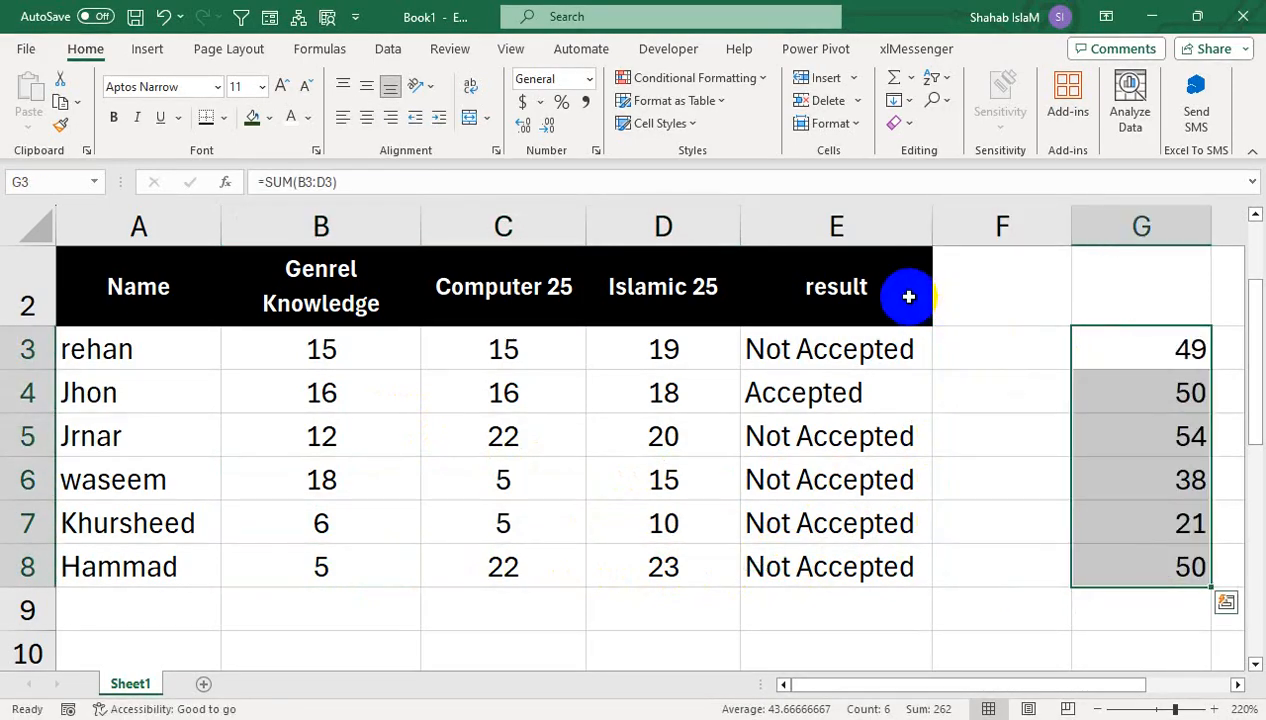
click(908, 296)
drag(931, 325, 1021, 308)
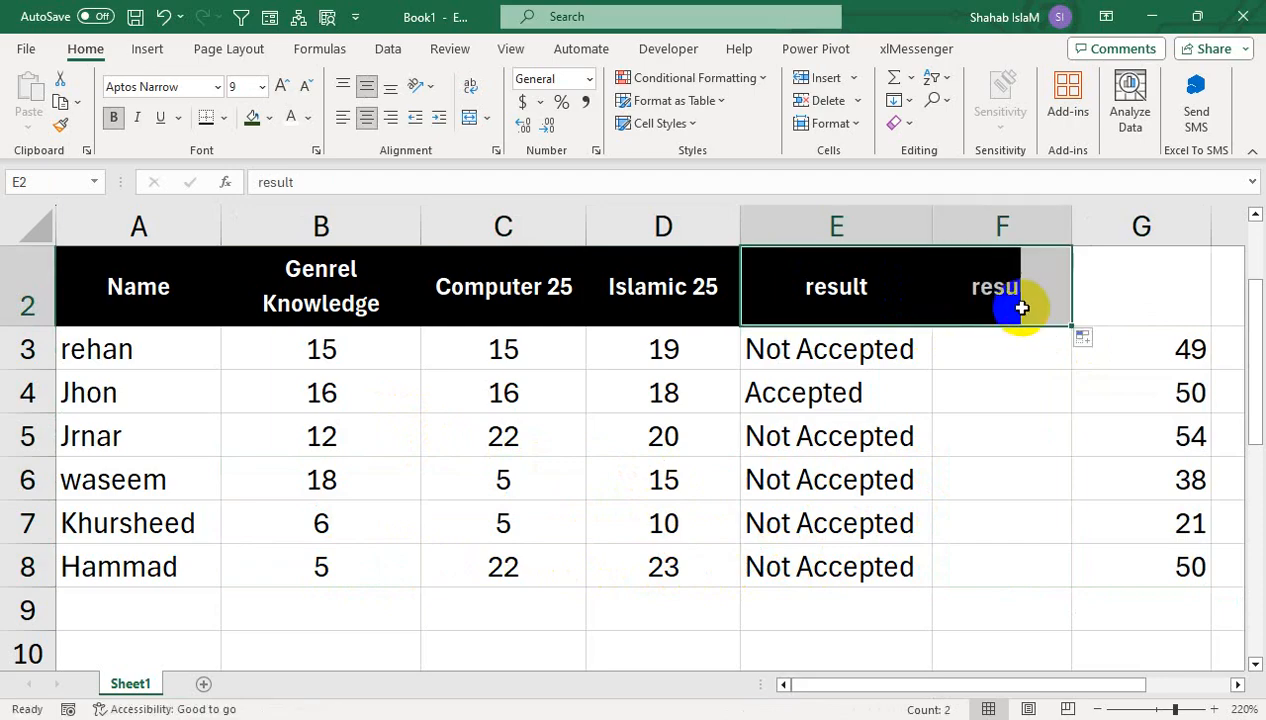
- Copy the full IF formula text from E3 and paste it into F3 so its references stay the same
click(884, 344)
double_click(876, 347)
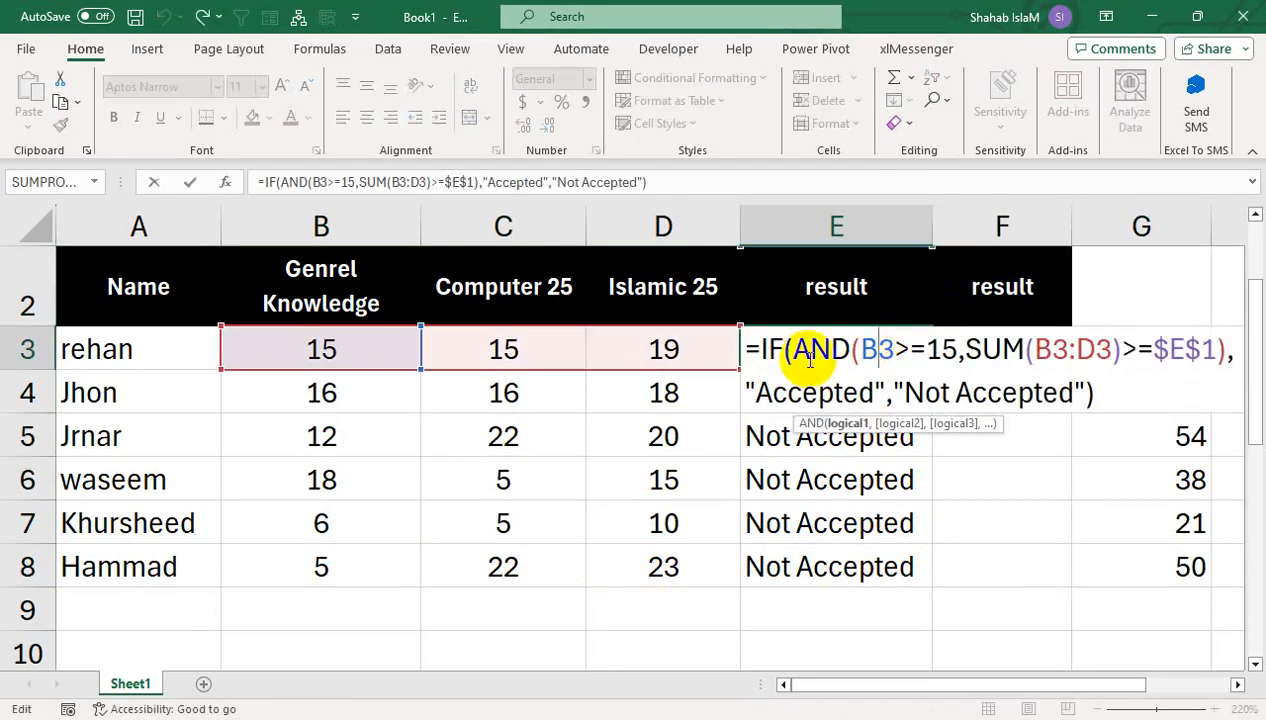
drag(755, 345, 1098, 400)
drag(745, 348, 1106, 398)
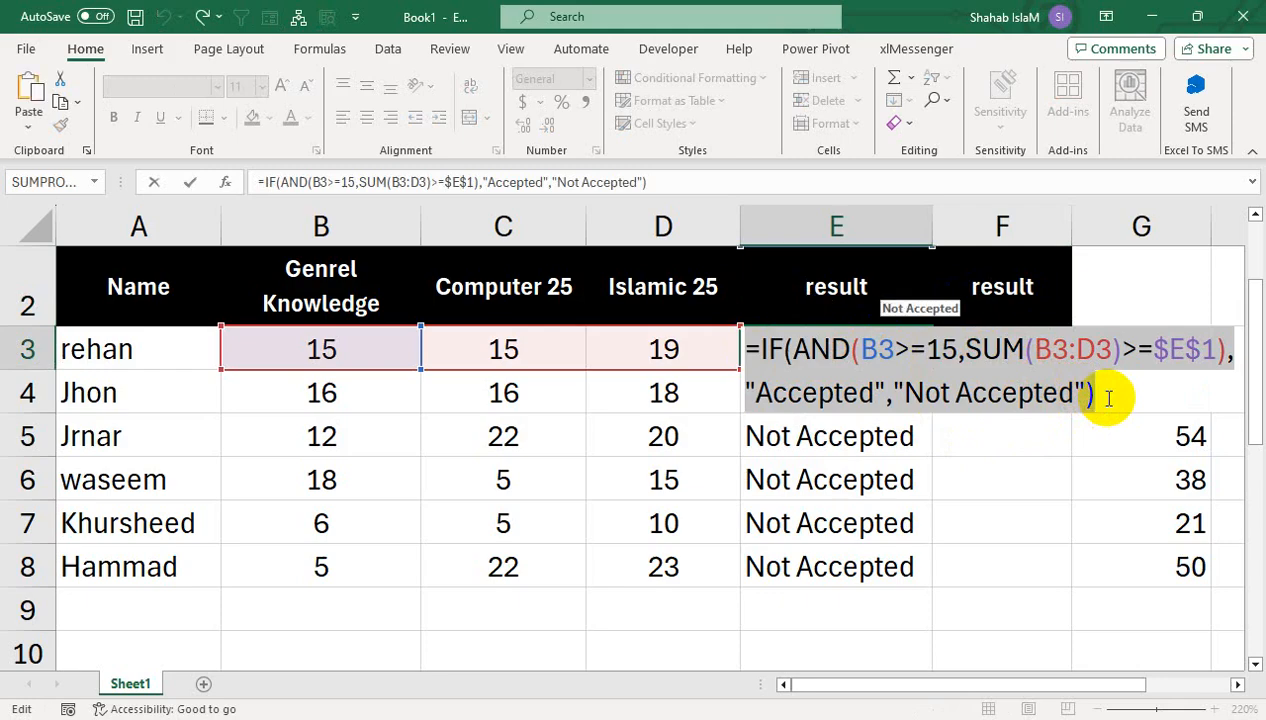
key(Tab)
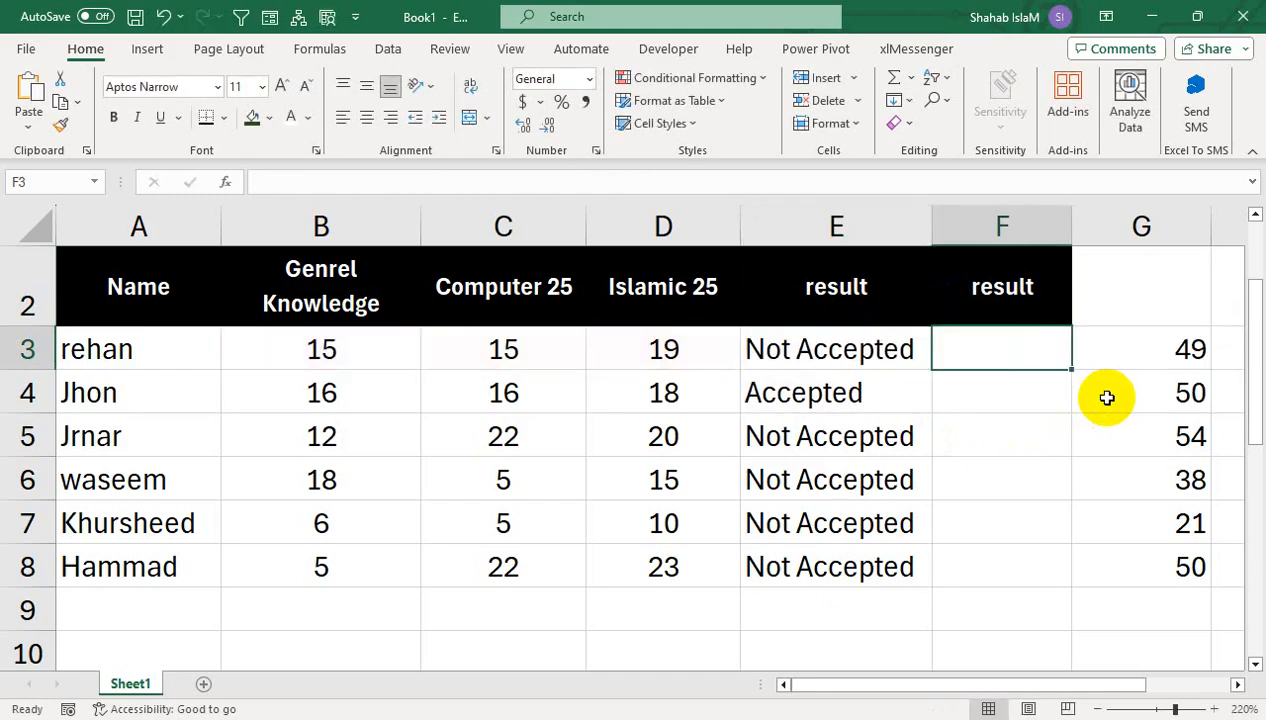
click(43, 95)
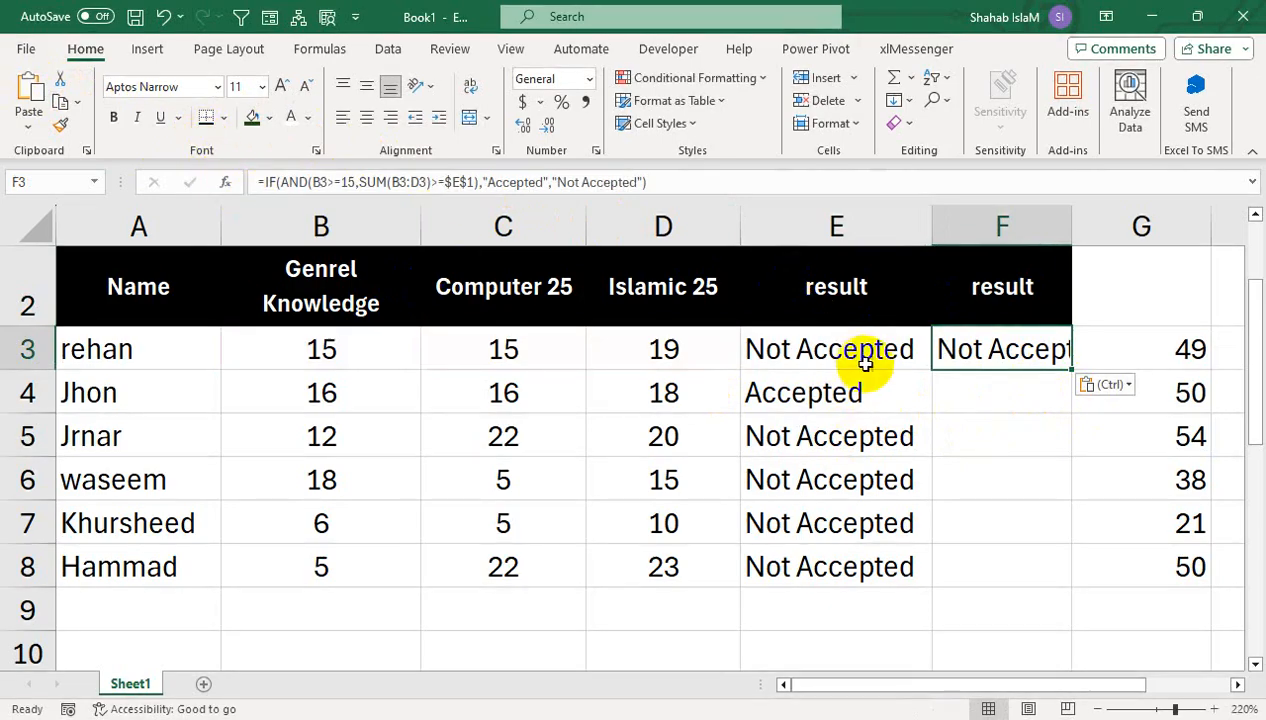
- Replace AND with OR in F3's formula, giving =IF(OR(B3>=15,SUM(B3:D3)>=$E$1),"Accepted","Not Accepted")
double_click(981, 348)
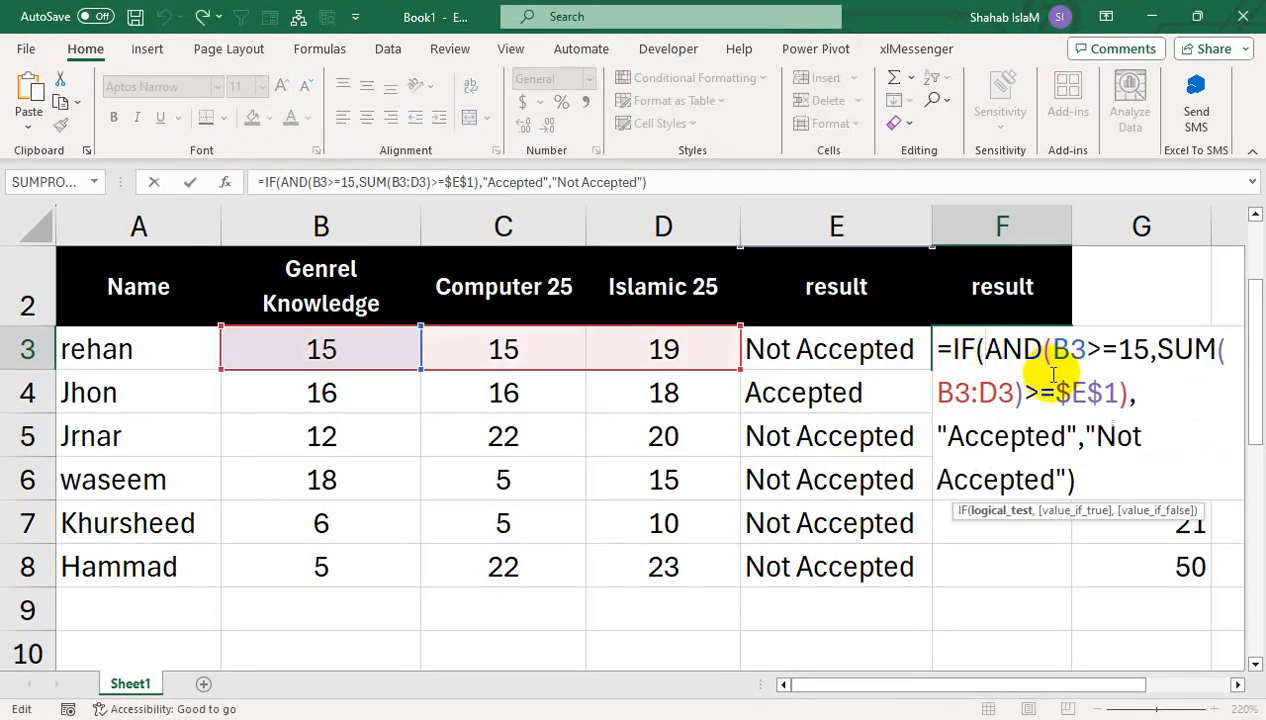
click(1238, 685)
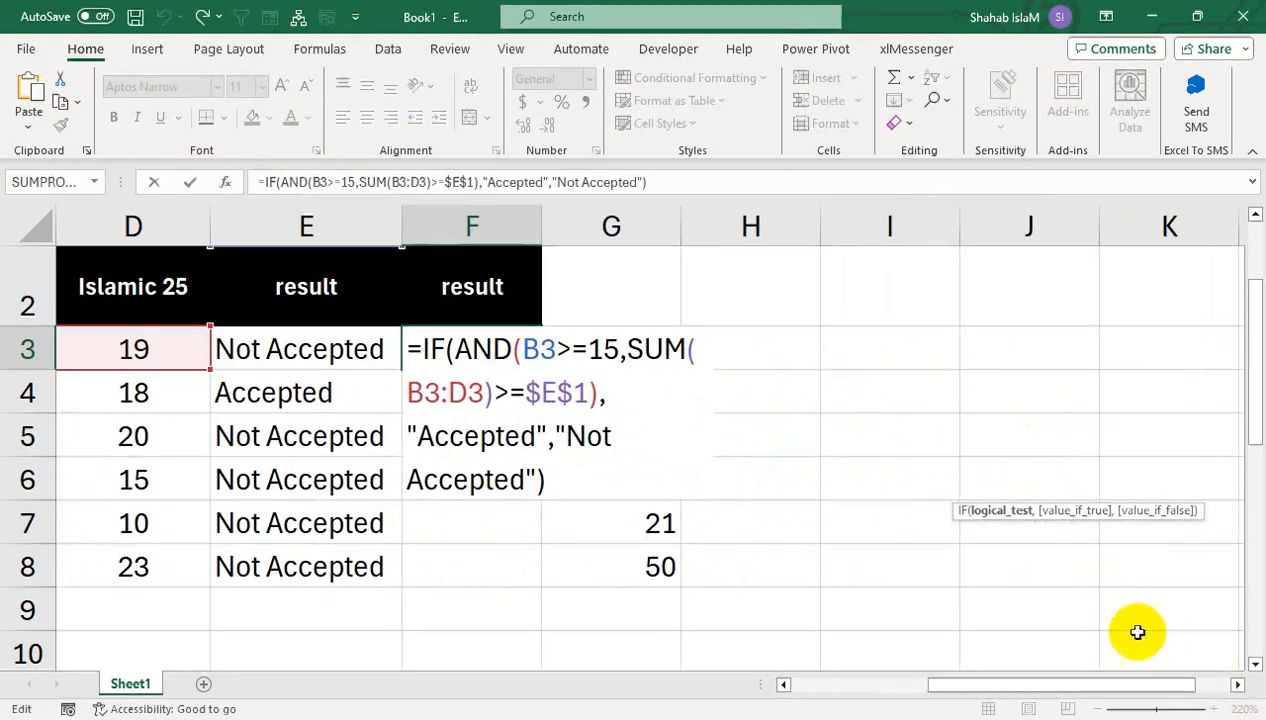
drag(513, 349, 458, 353)
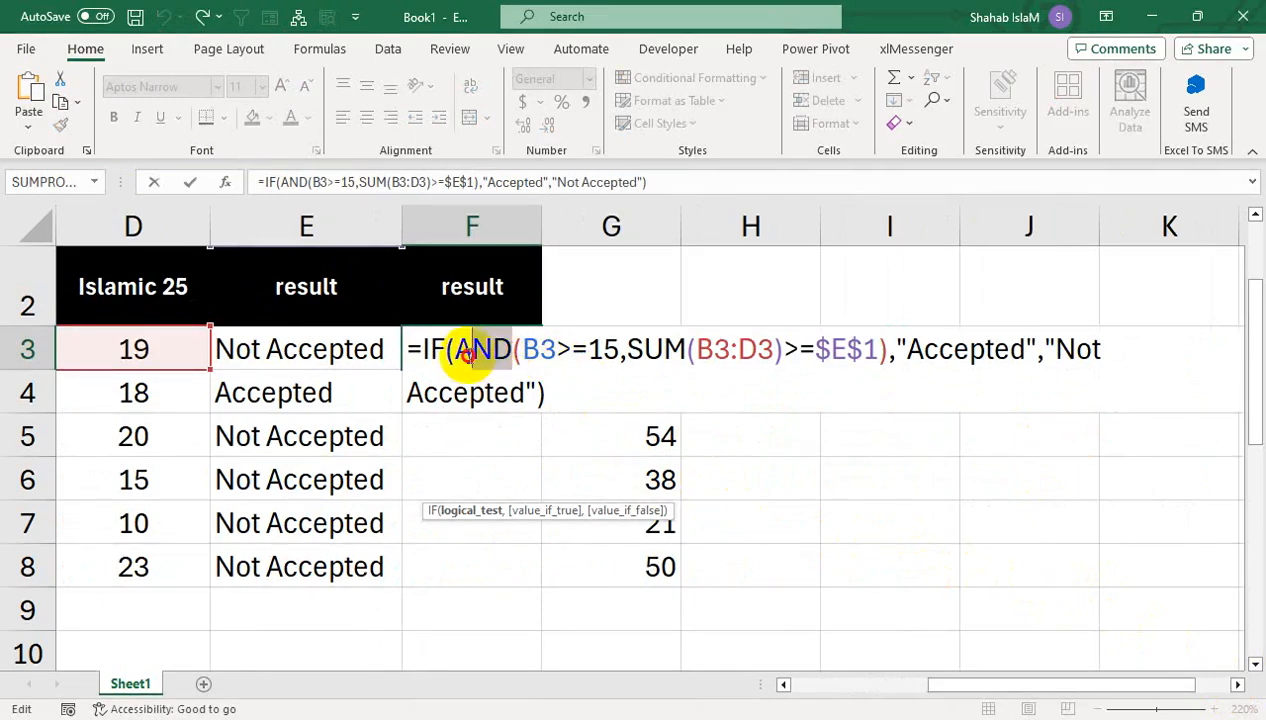
text(or)
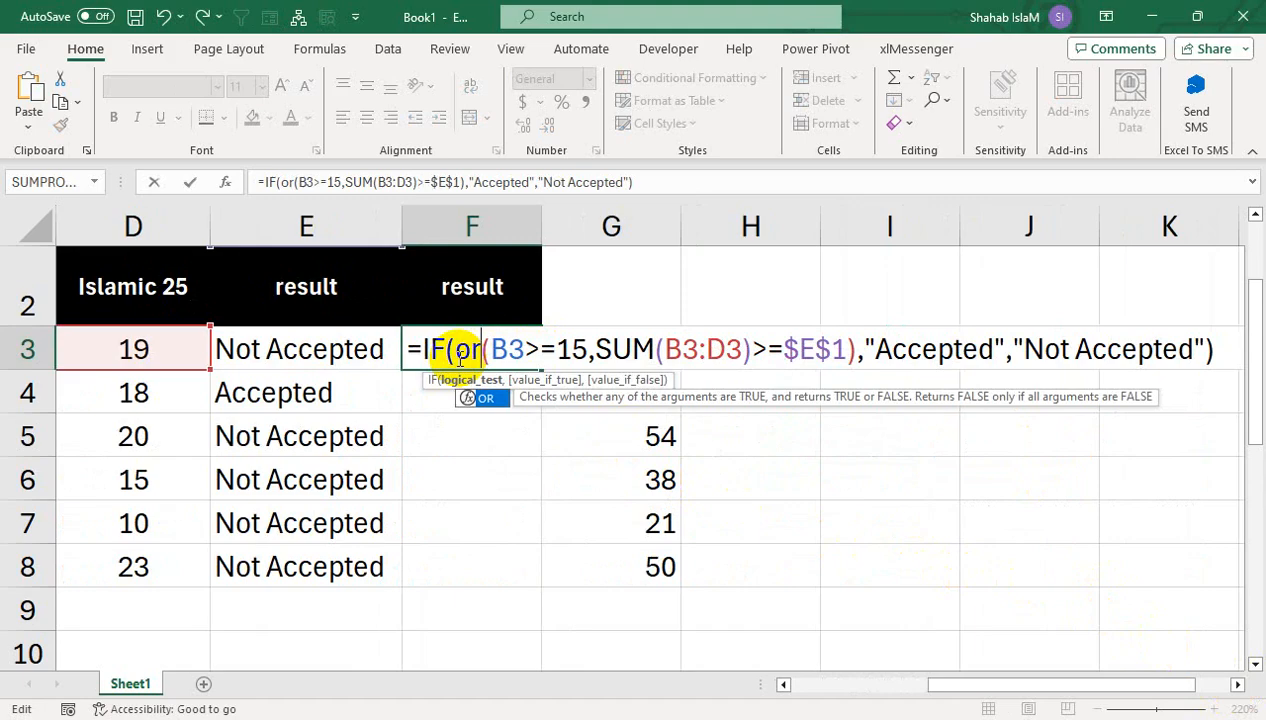
key(Return)
key(Left)
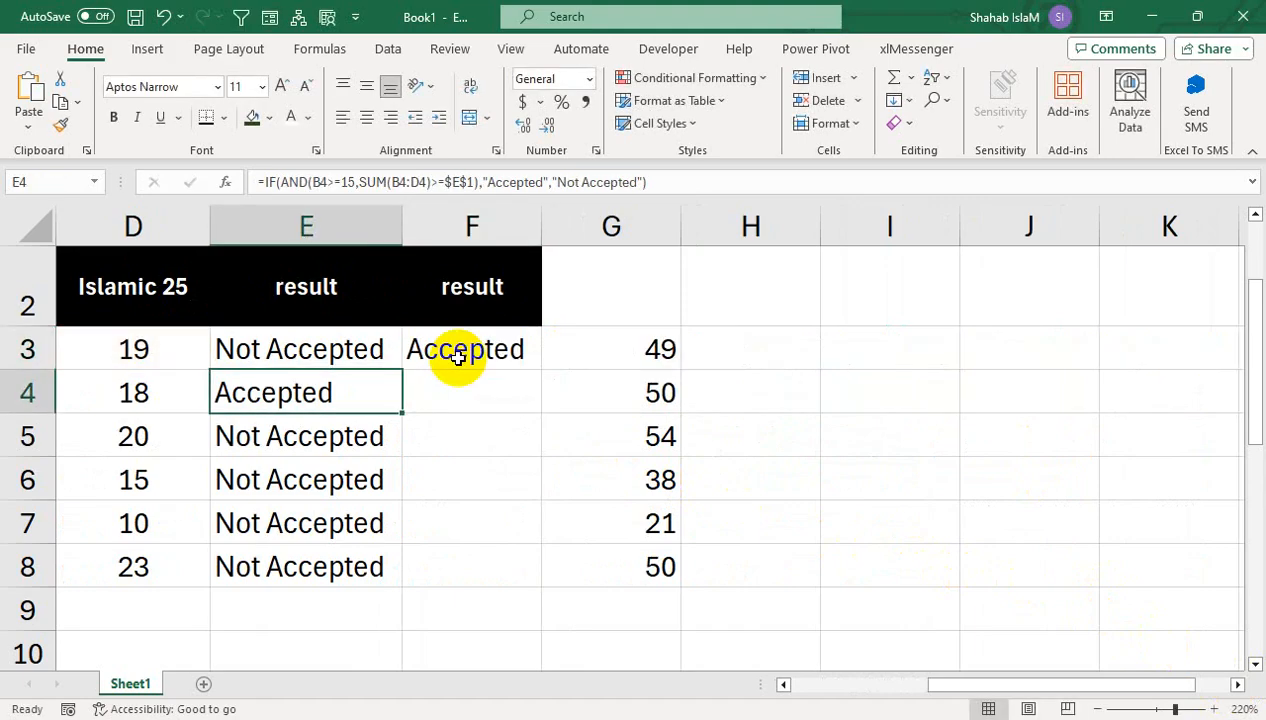
- Compare the AND formula in E3 with the OR formula in F3, looking at their logical tests and outcomes
drag(935, 684, 803, 684)
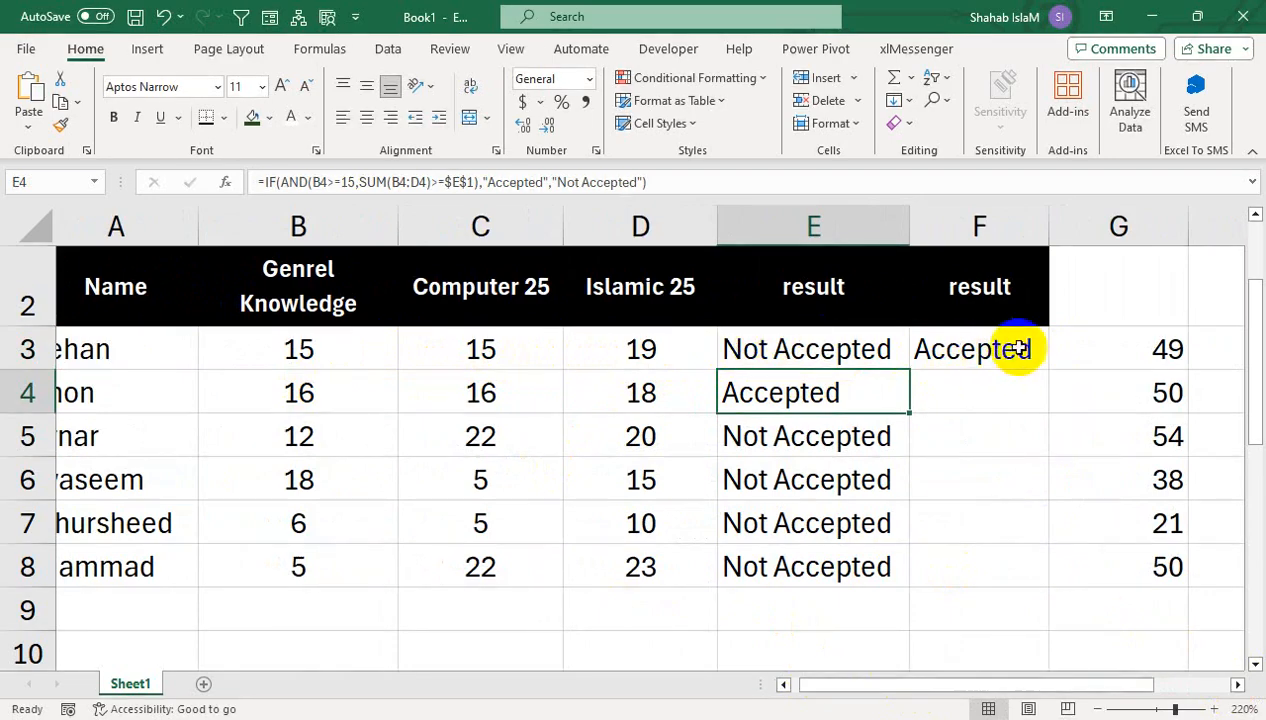
click(1085, 342)
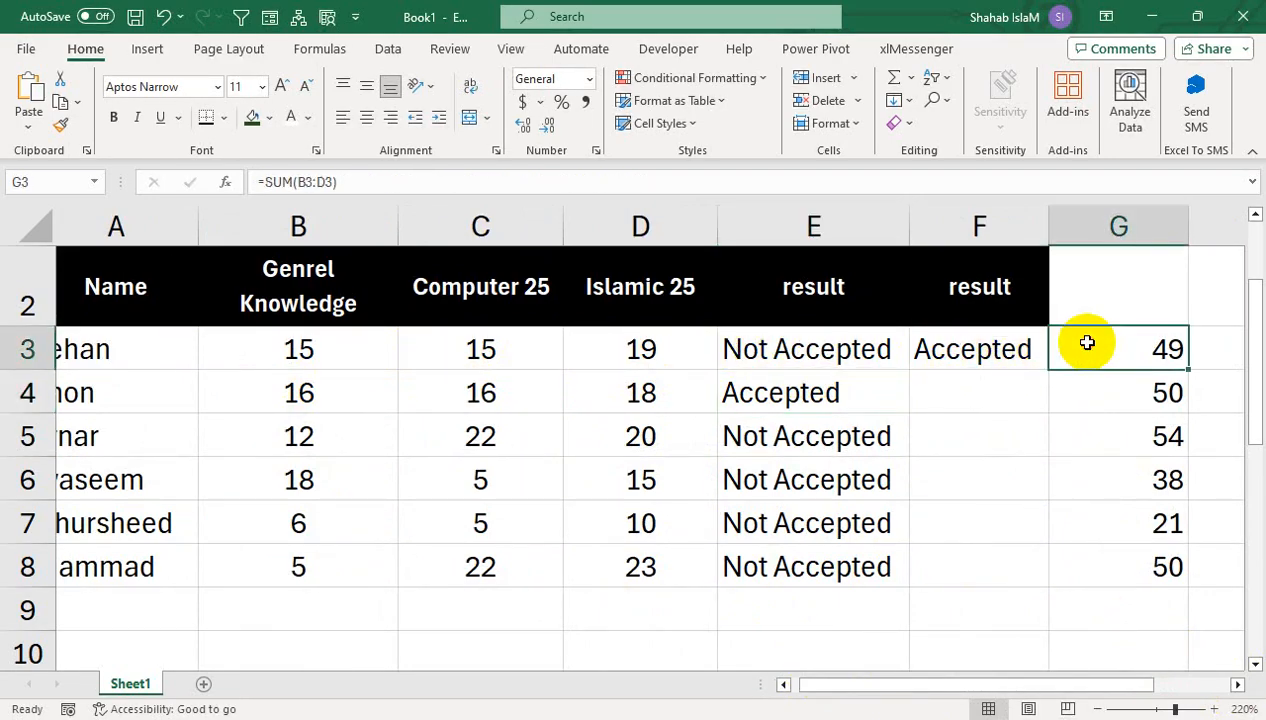
click(853, 347)
double_click(853, 347)
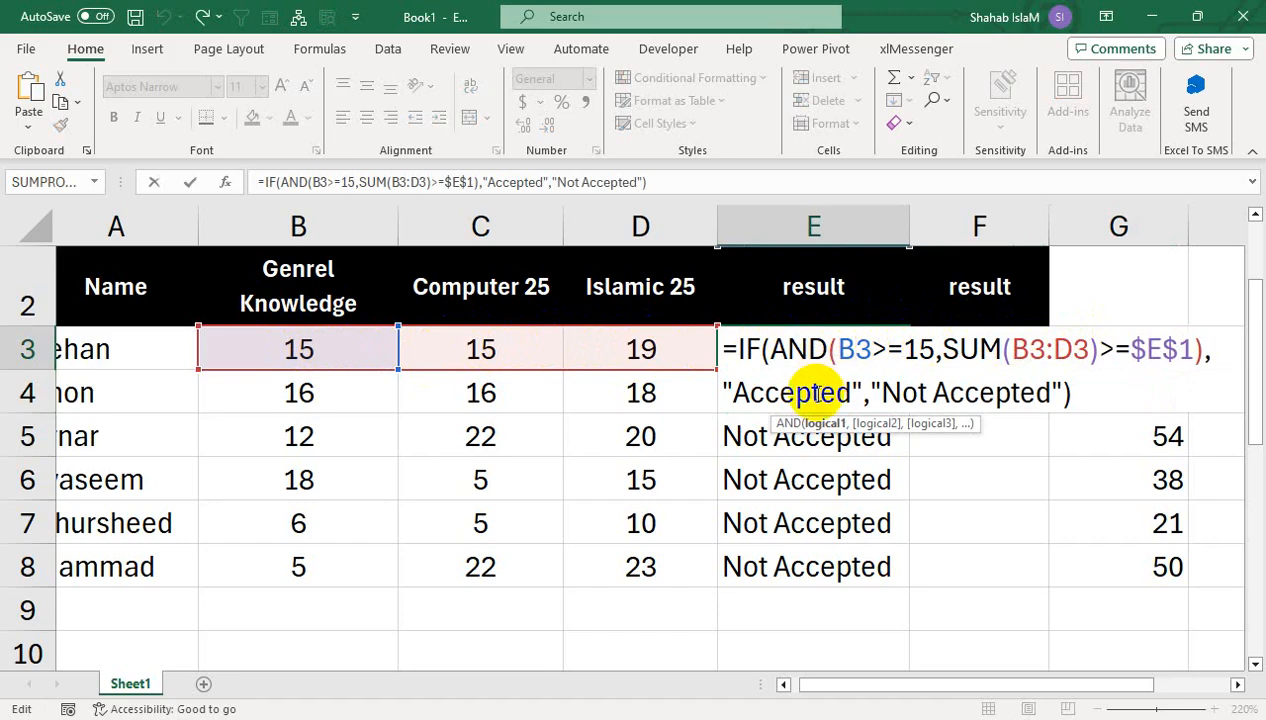
click(808, 349)
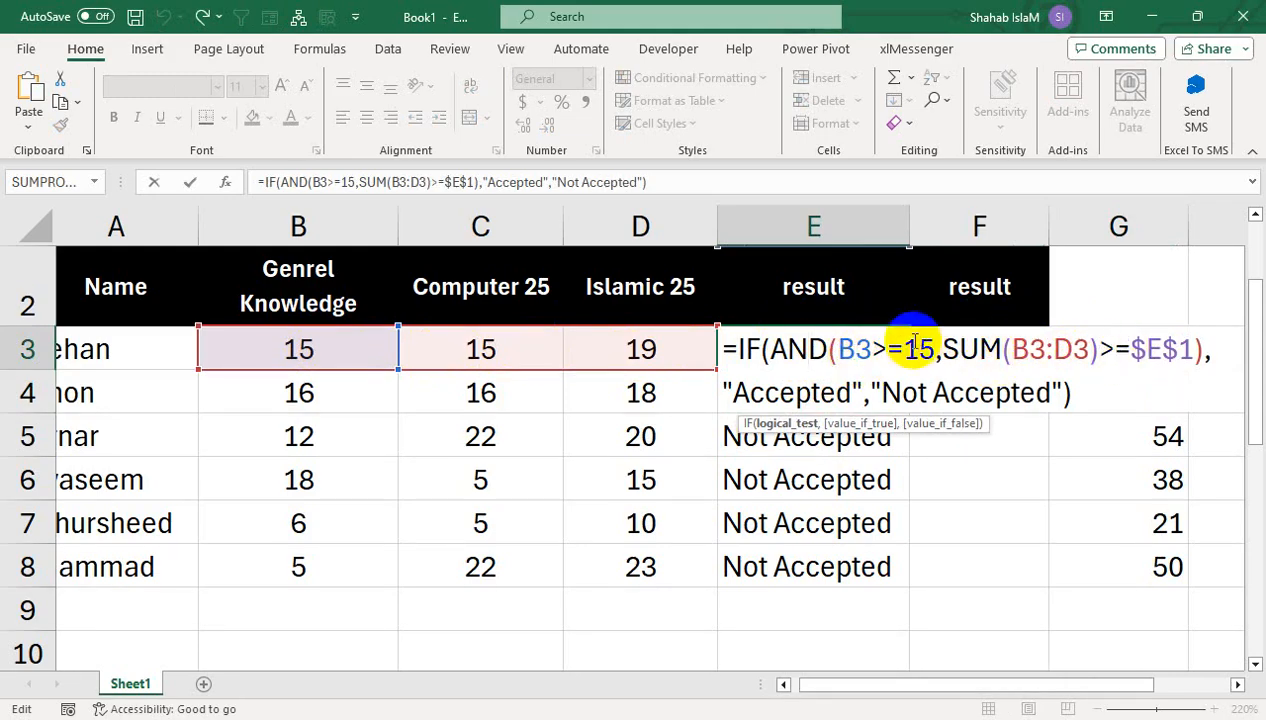
drag(882, 392, 1048, 394)
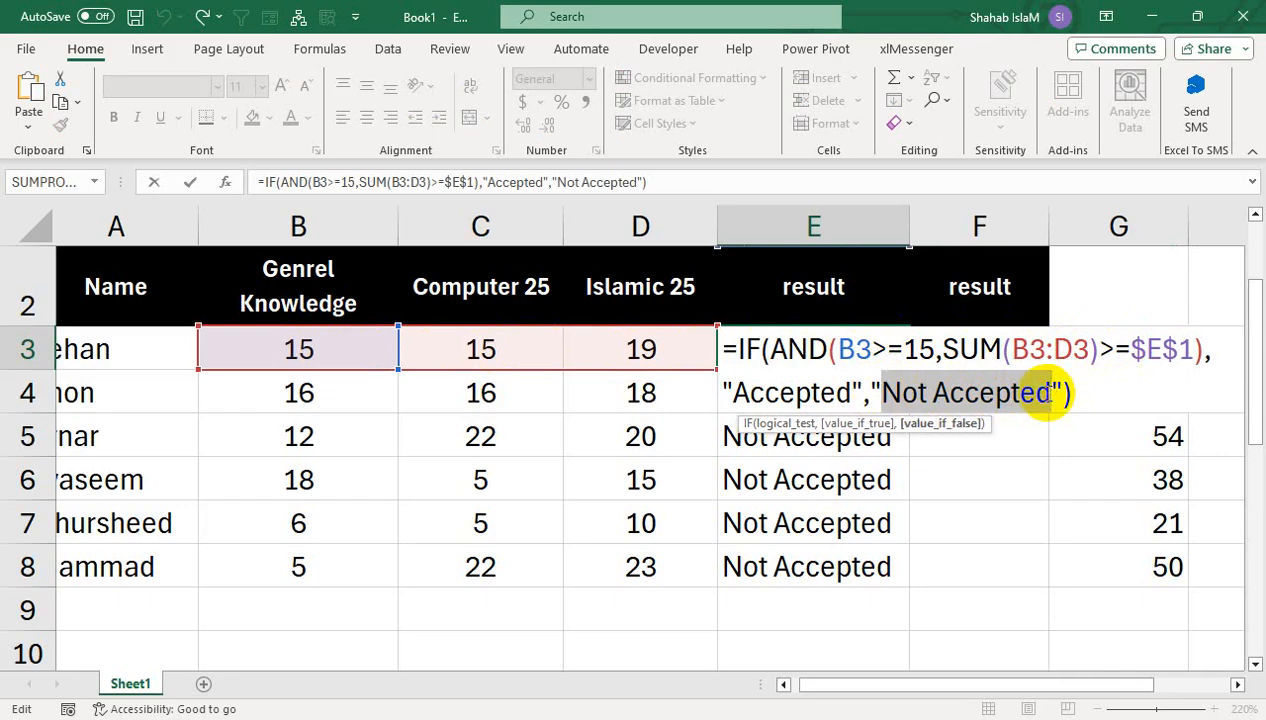
key(Return)
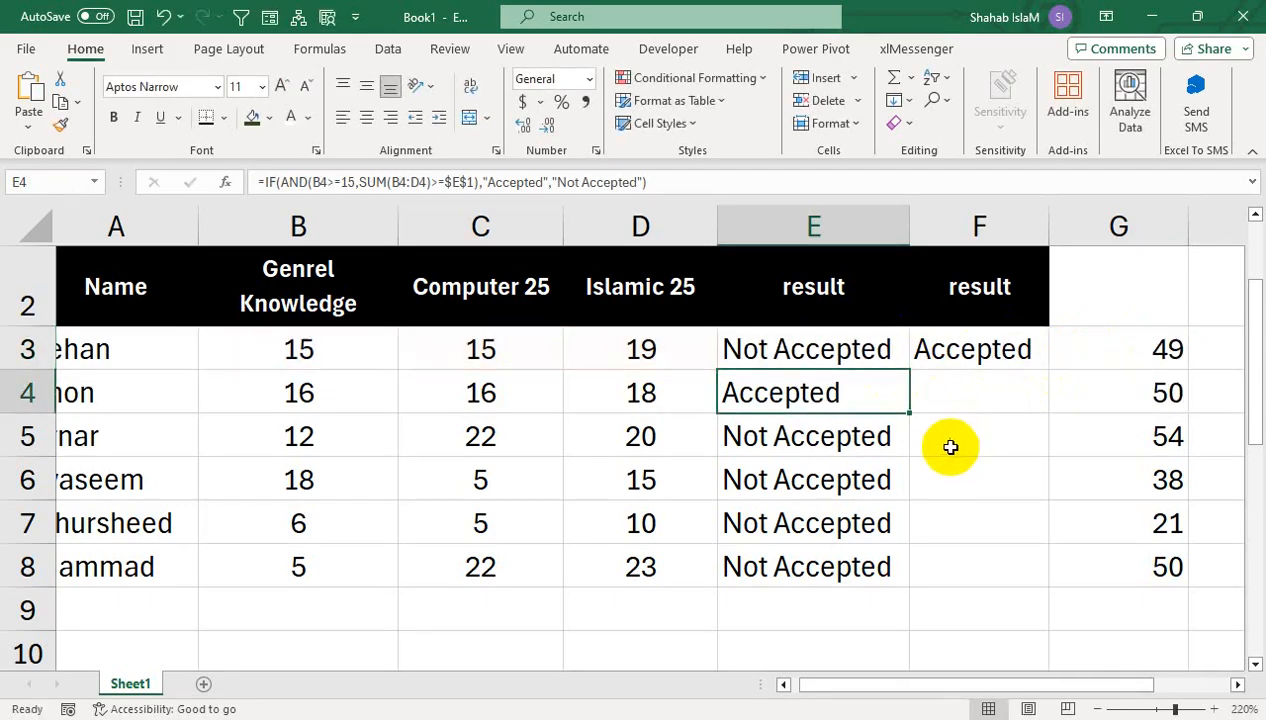
double_click(953, 355)
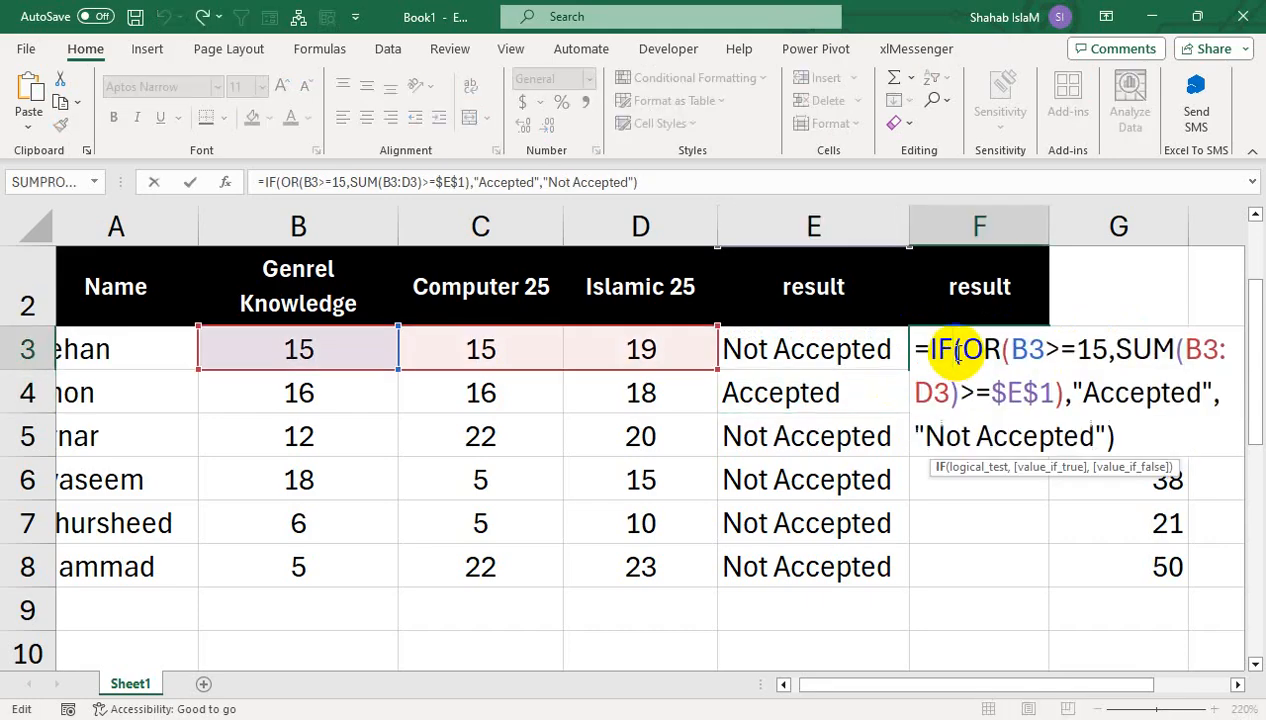
click(927, 349)
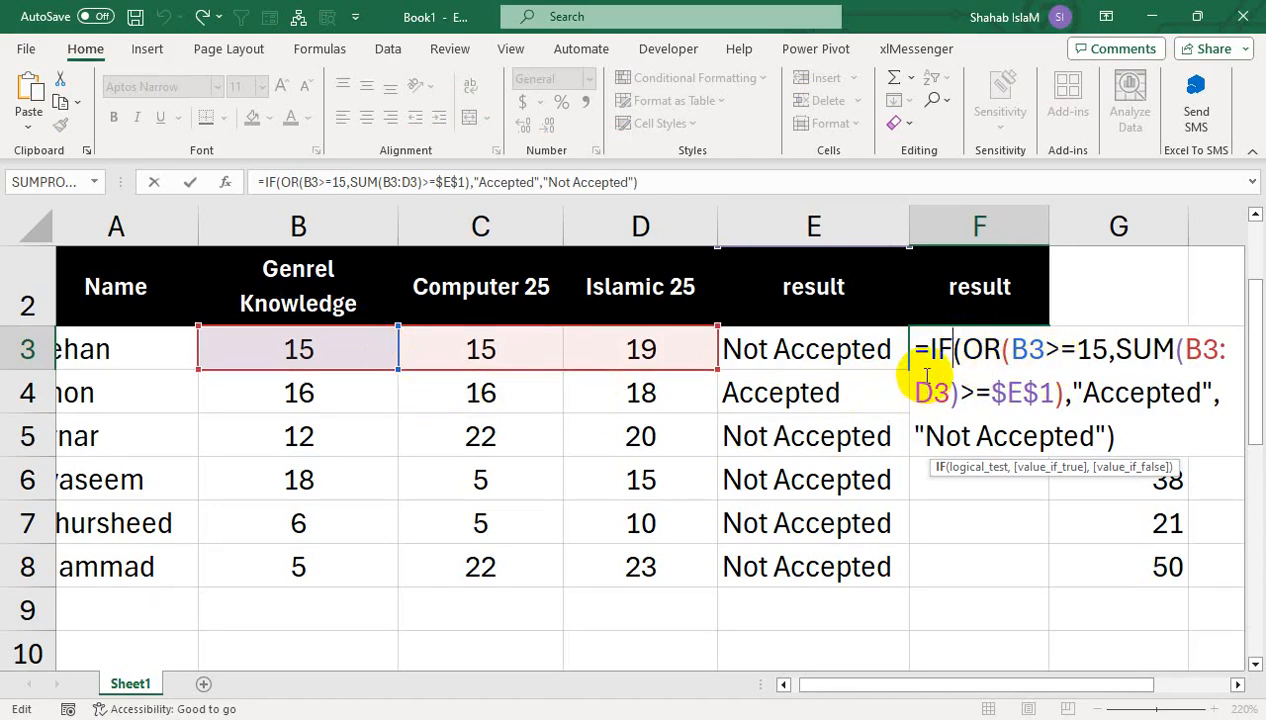
click(955, 362)
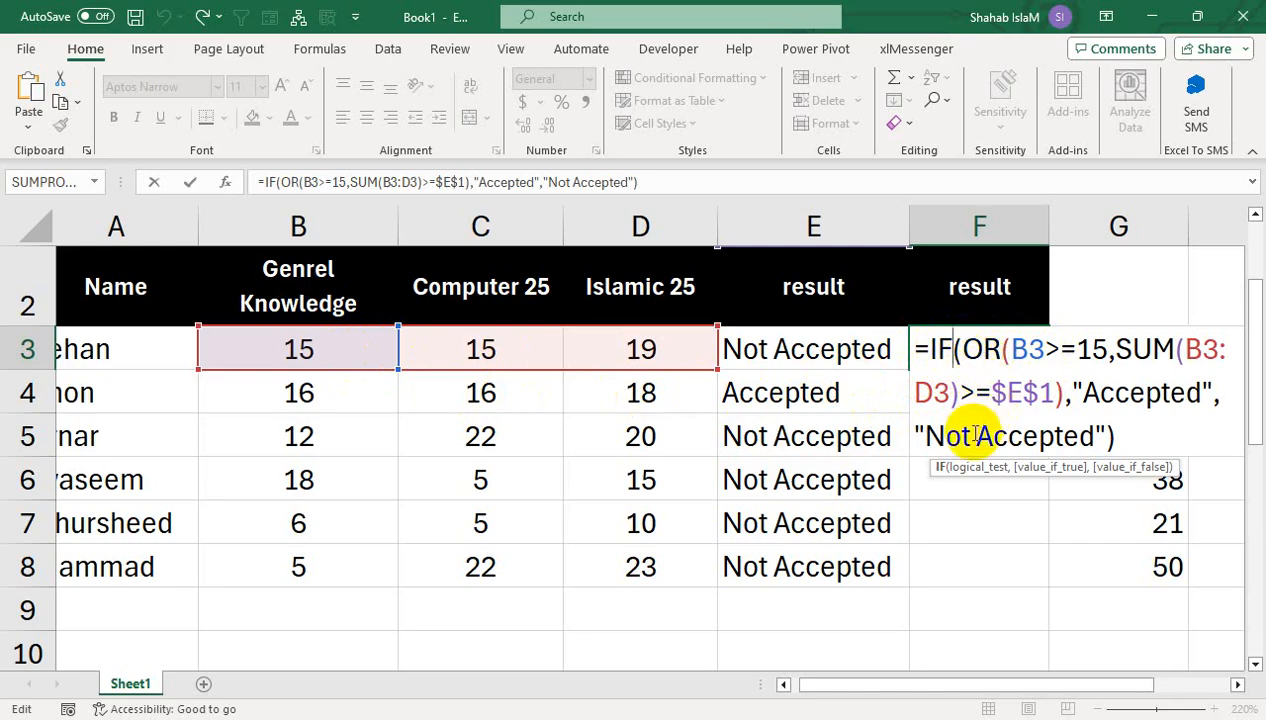
drag(963, 350, 1066, 392)
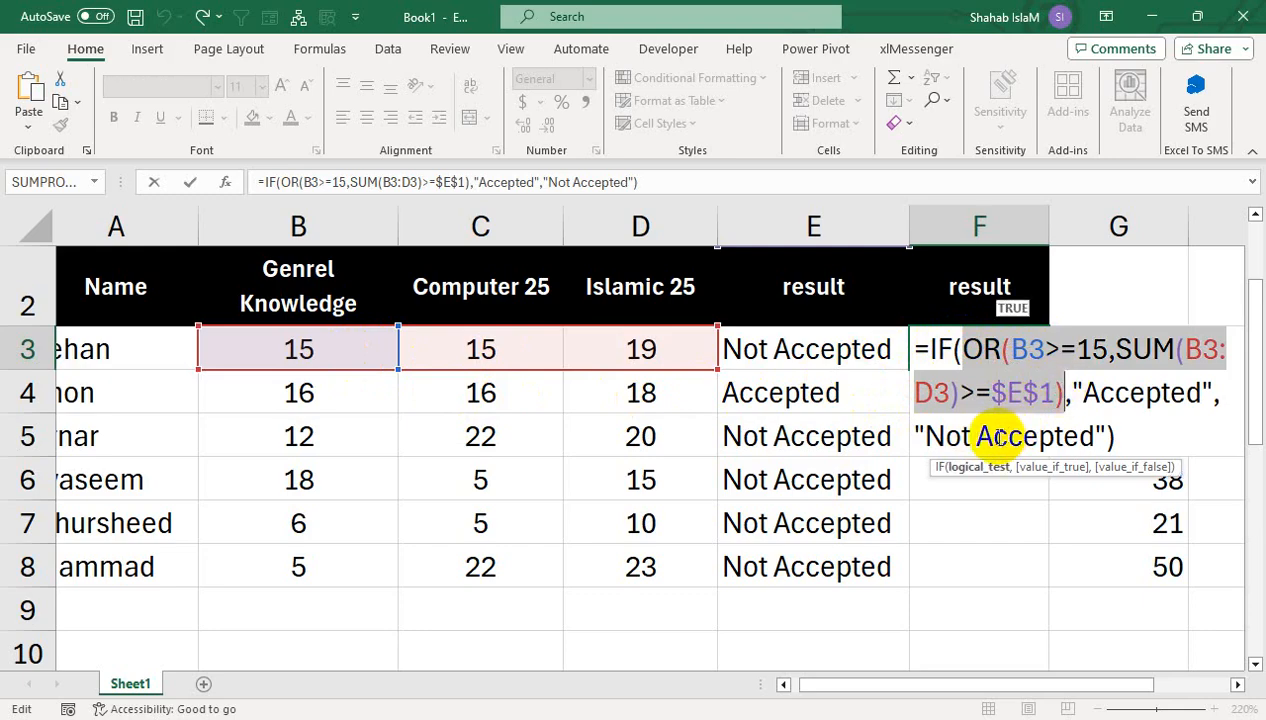
key(Return)
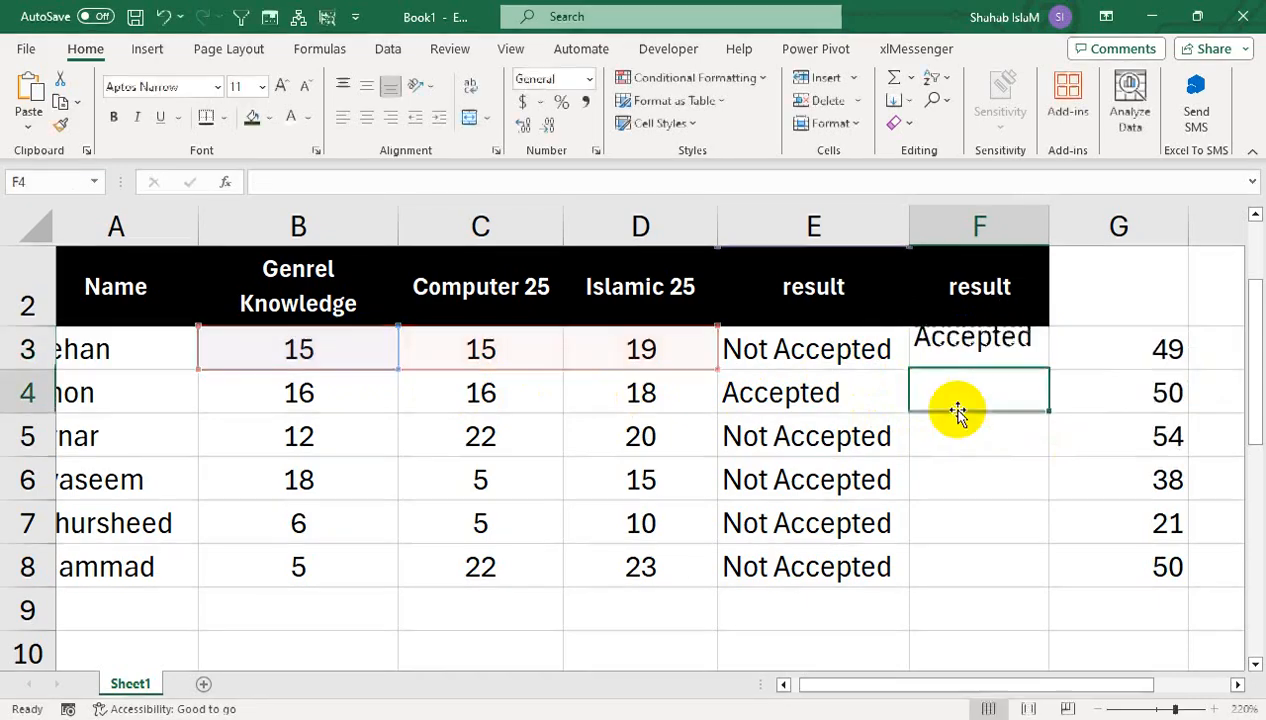
- Check row 3's General Knowledge score and total against the two OR conditions in F3's formula
click(1066, 346)
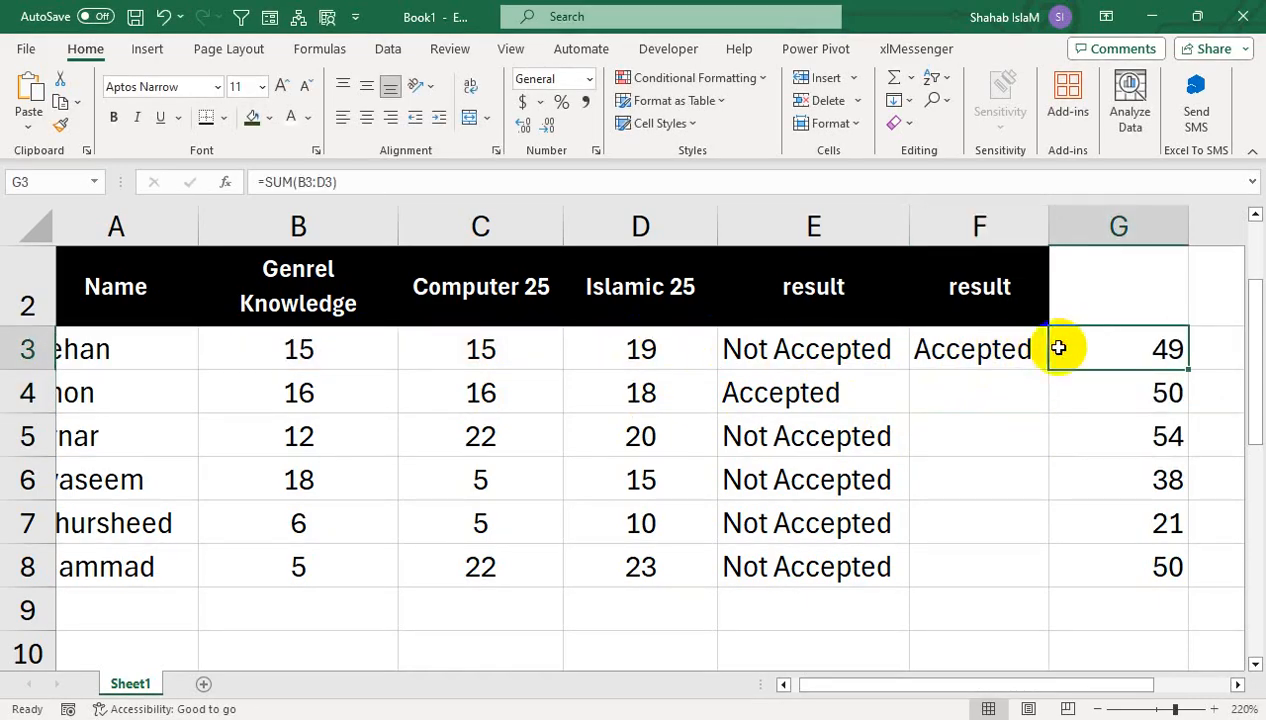
click(328, 348)
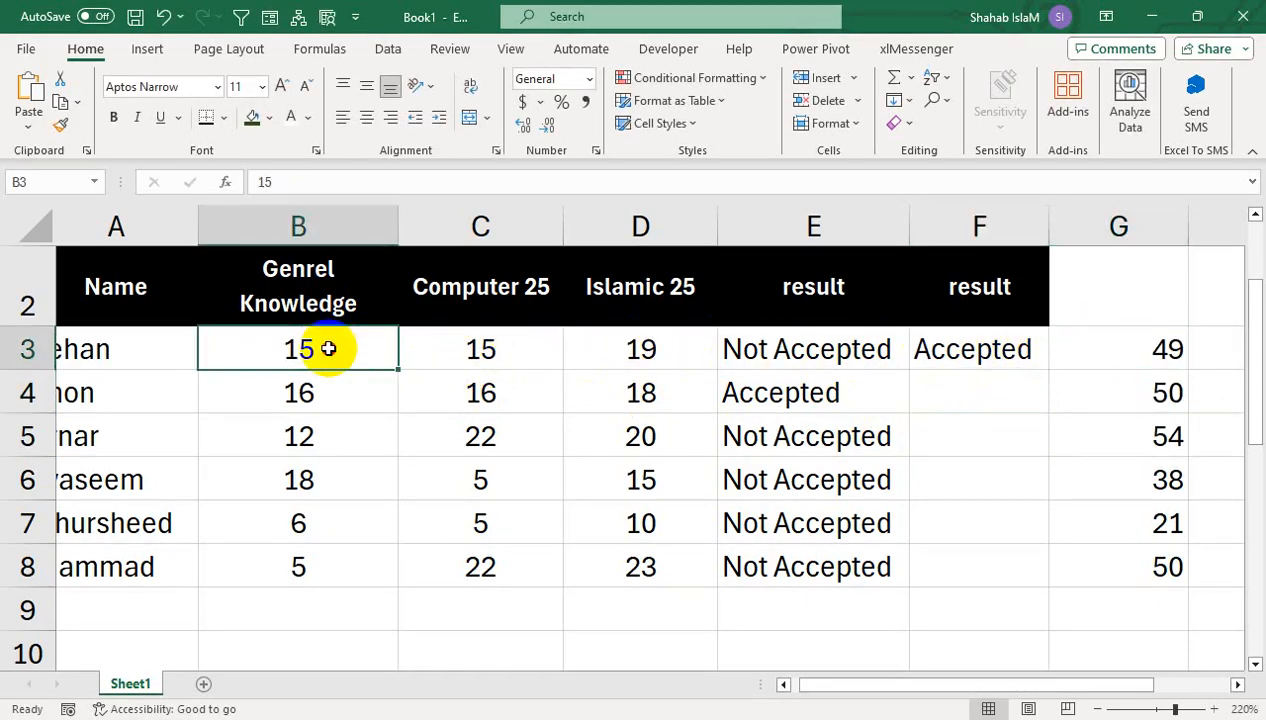
double_click(932, 353)
double_click(1096, 349)
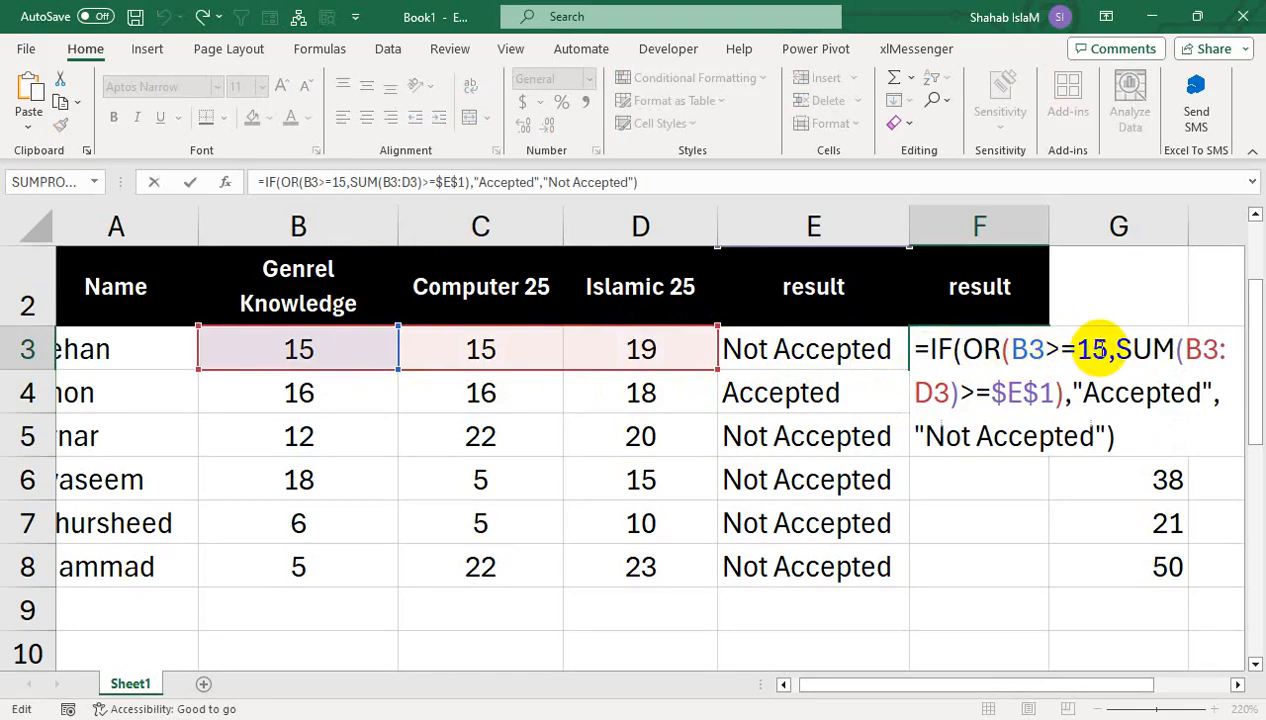
key(Return)
click(1013, 334)
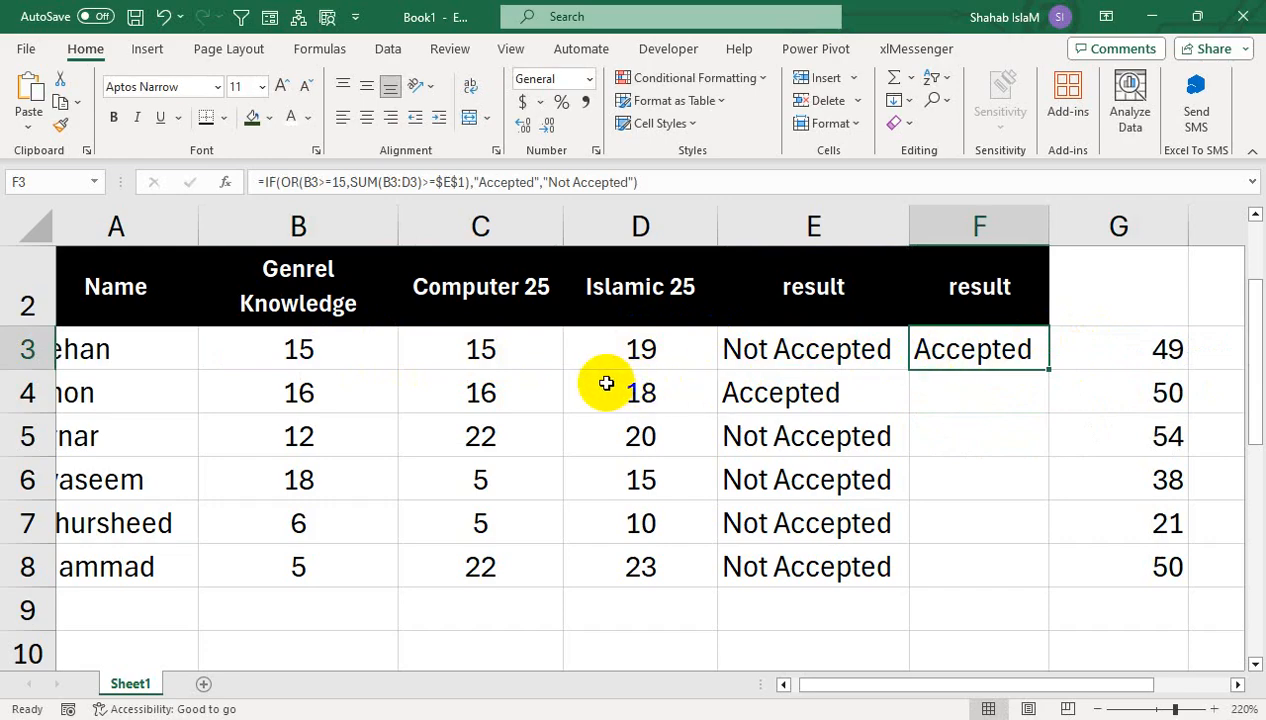
key(Left)
key(Left)
key(Left)
key(Left)
key(Left)
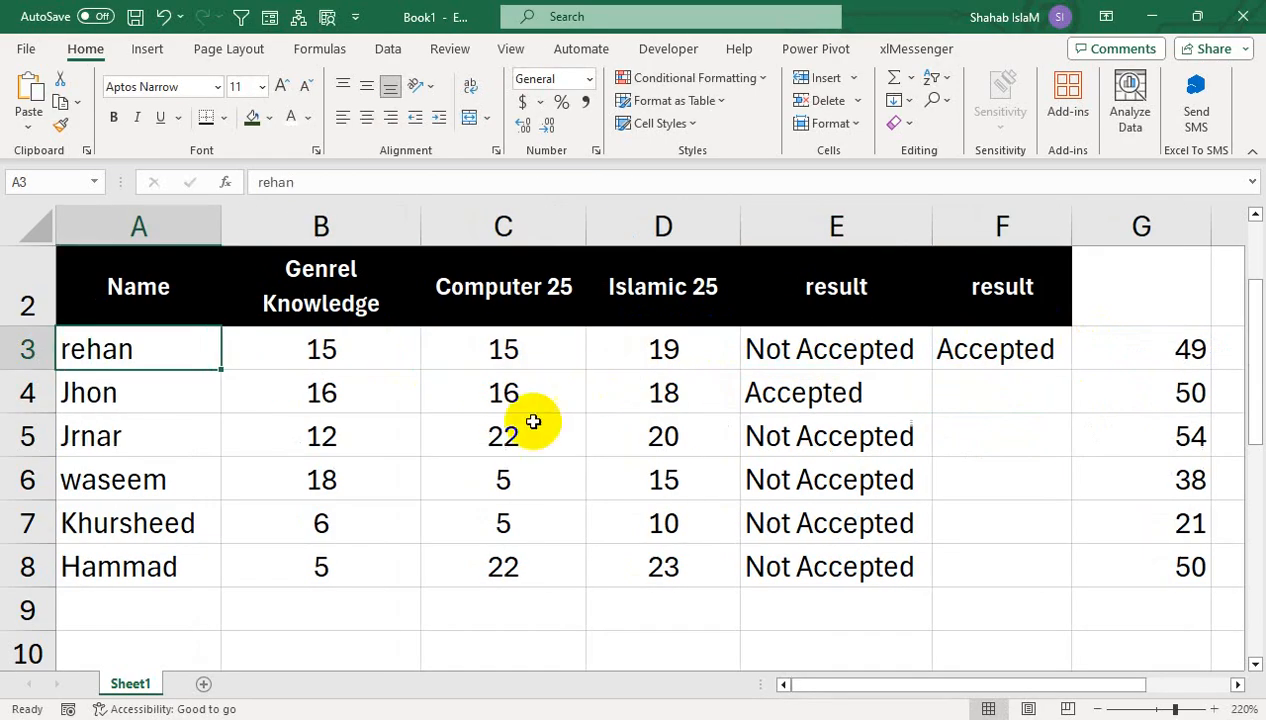
- Fill the OR formula from F3 down through F5, checking each row's scores
click(983, 400)
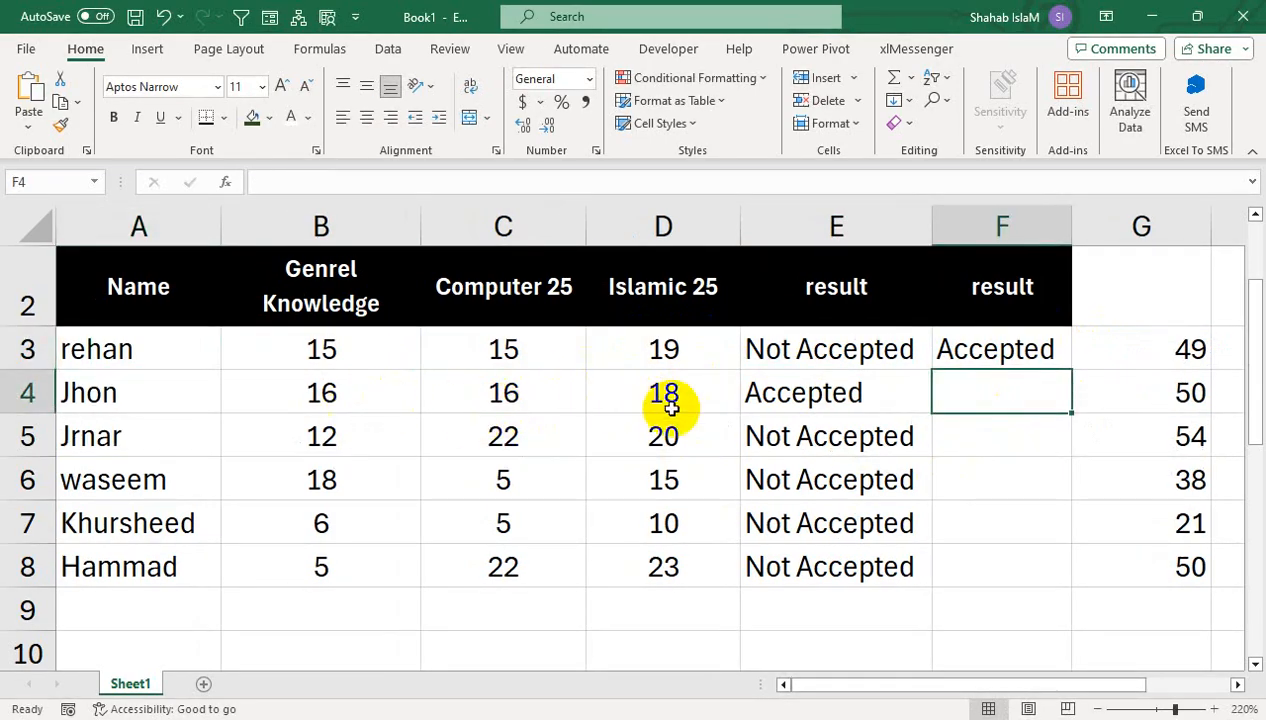
click(1056, 364)
drag(1058, 367, 995, 393)
click(836, 438)
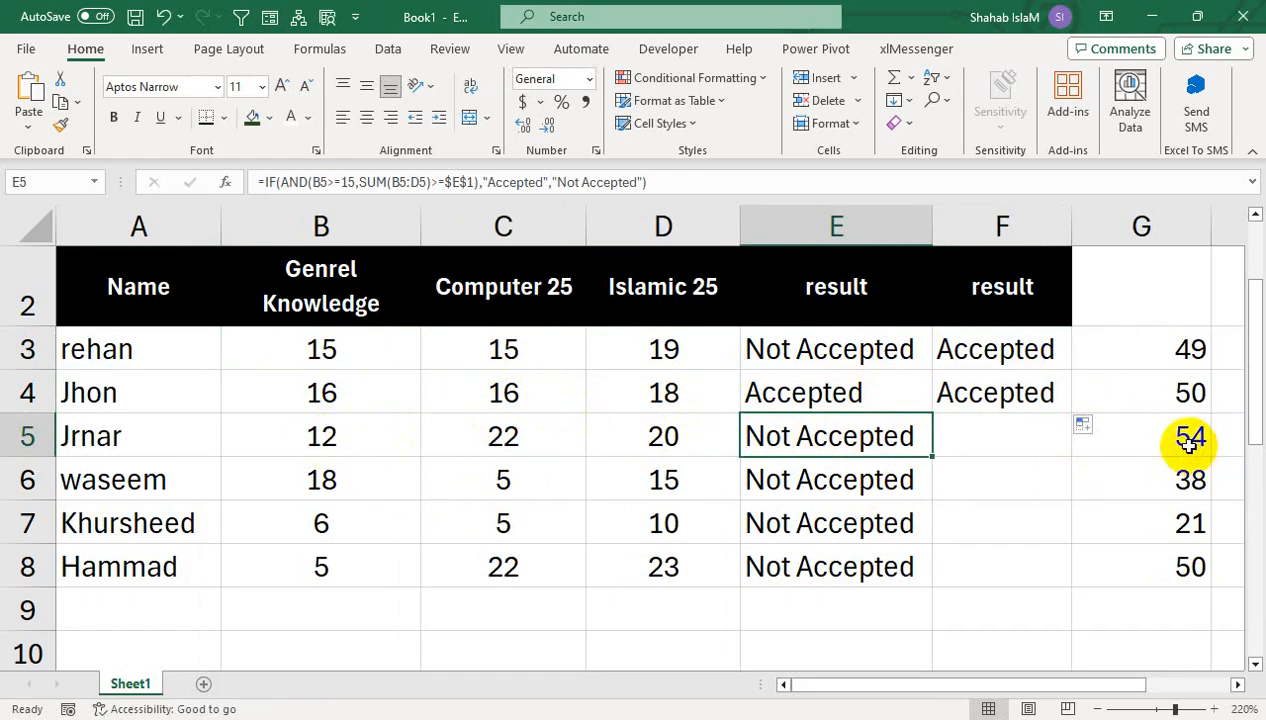
click(1063, 408)
drag(1070, 412, 1069, 447)
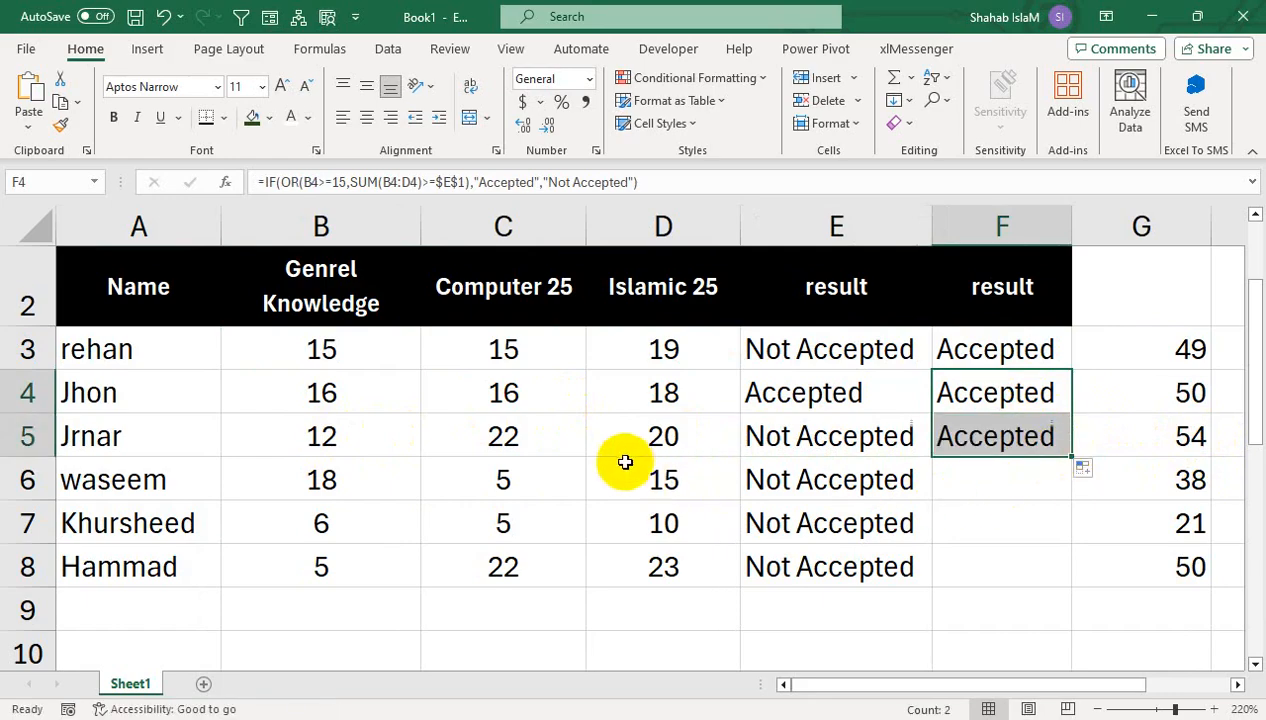
- Extend the OR formula from F5 down through F7, one row at a time
click(316, 480)
click(1045, 430)
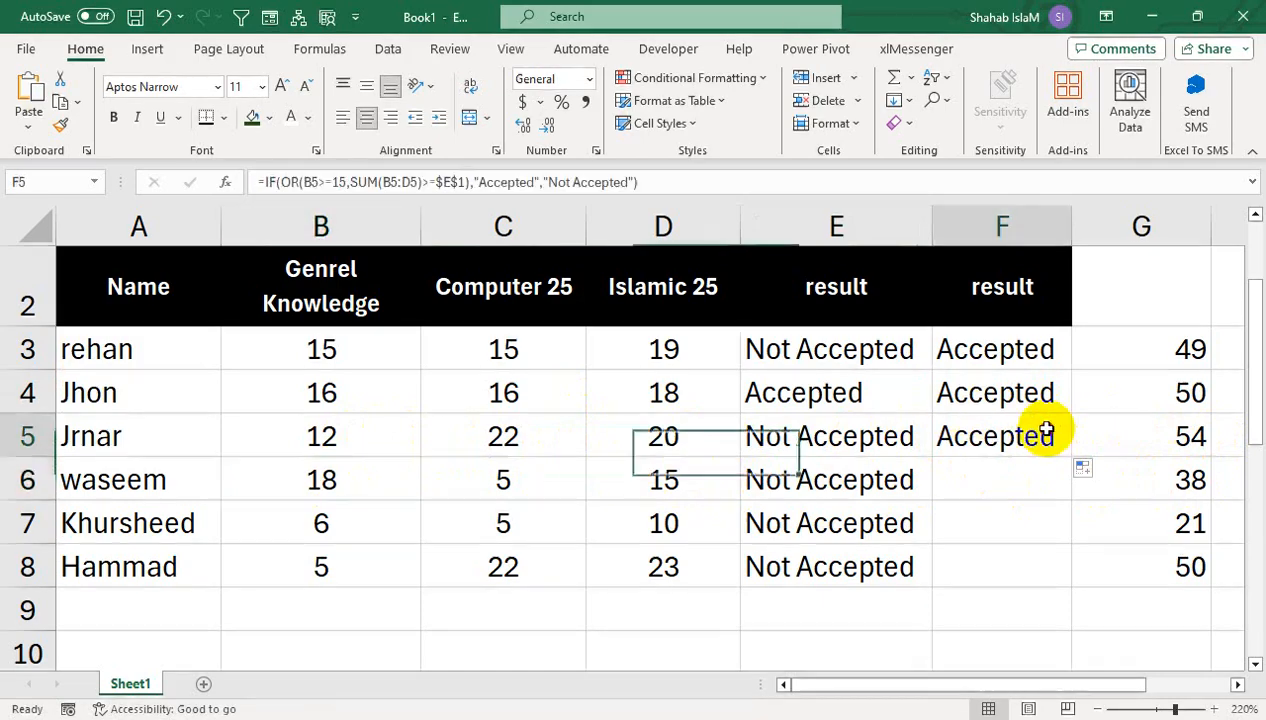
drag(1068, 456, 1064, 492)
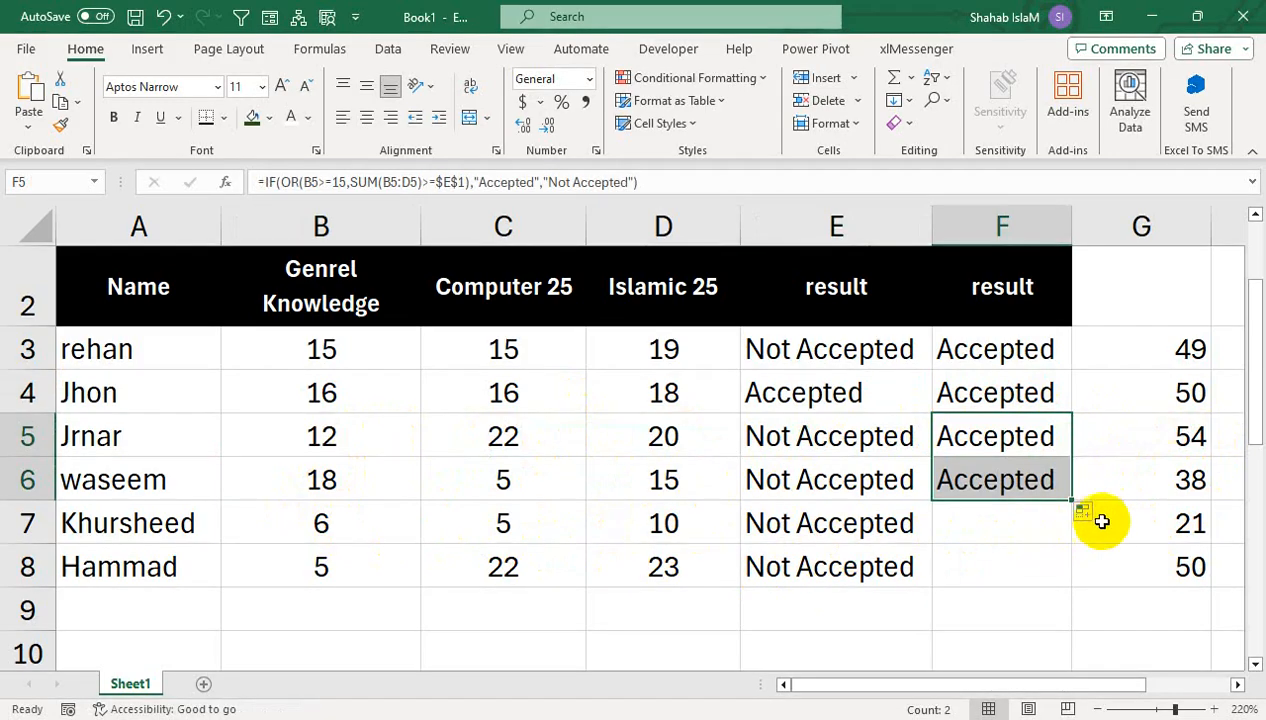
click(1012, 510)
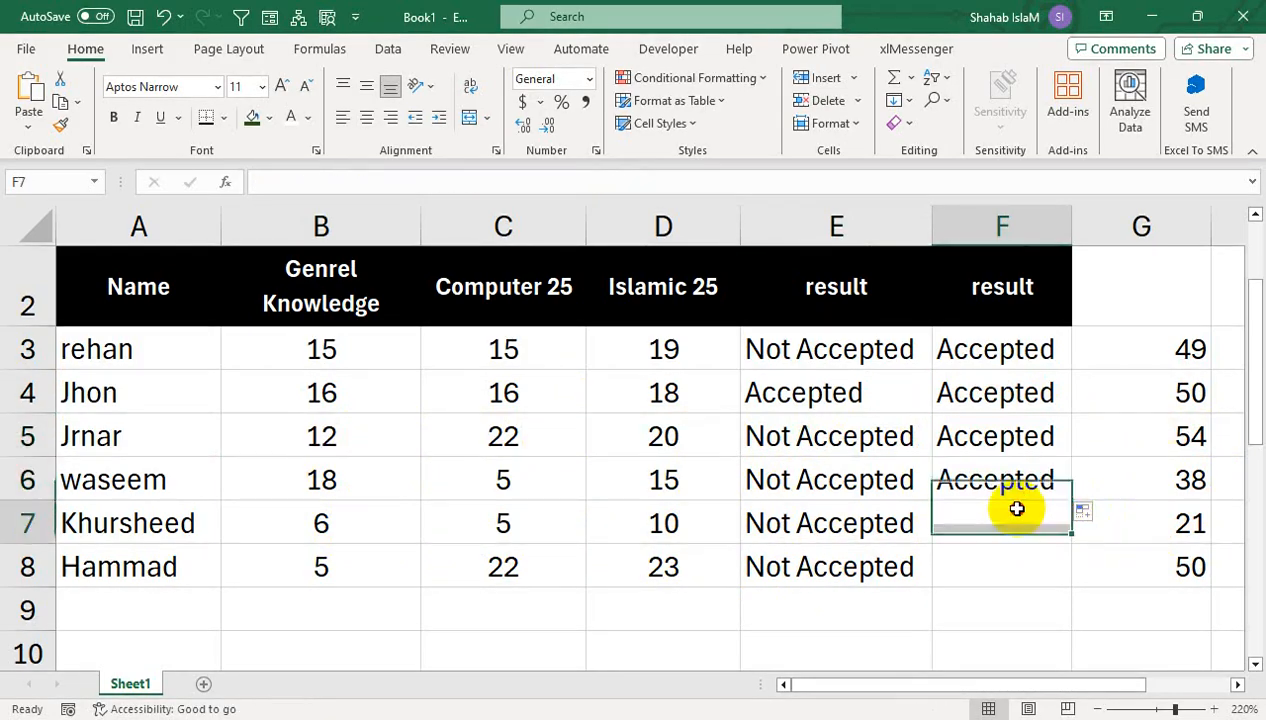
click(1014, 476)
drag(1080, 498, 1072, 535)
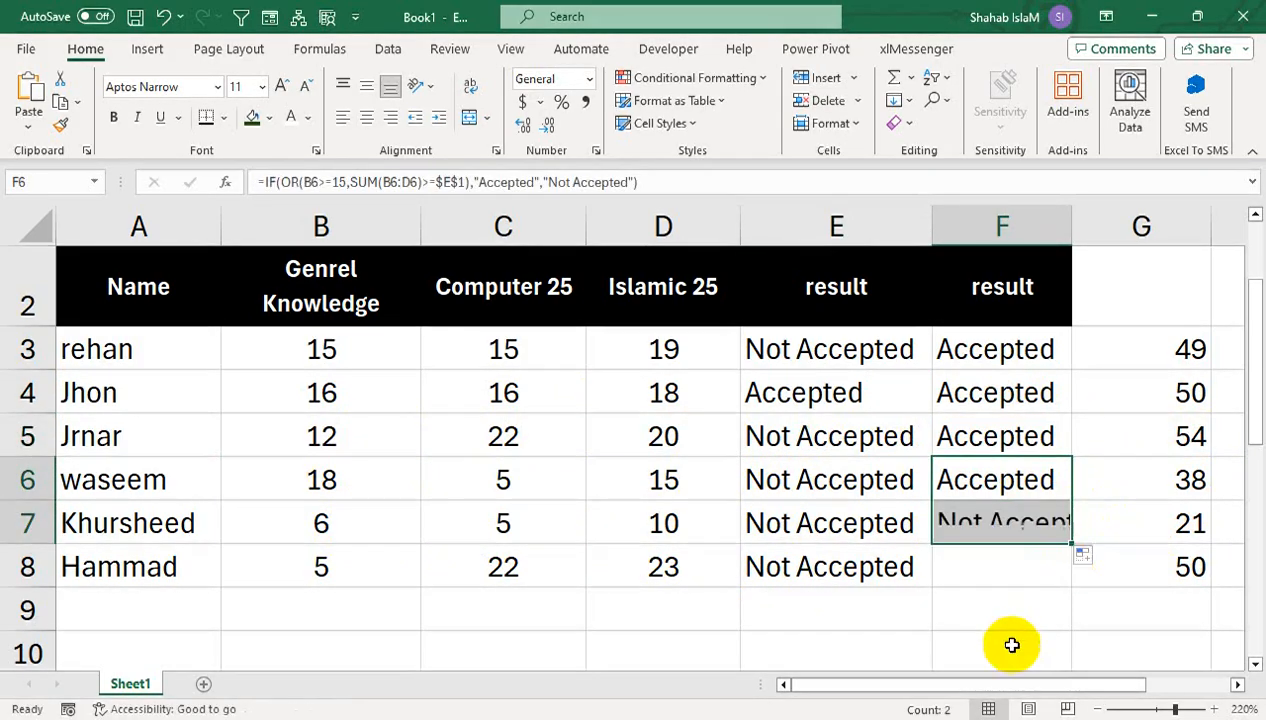
- Auto-fit the width of column F to its contents
double_click(1072, 228)
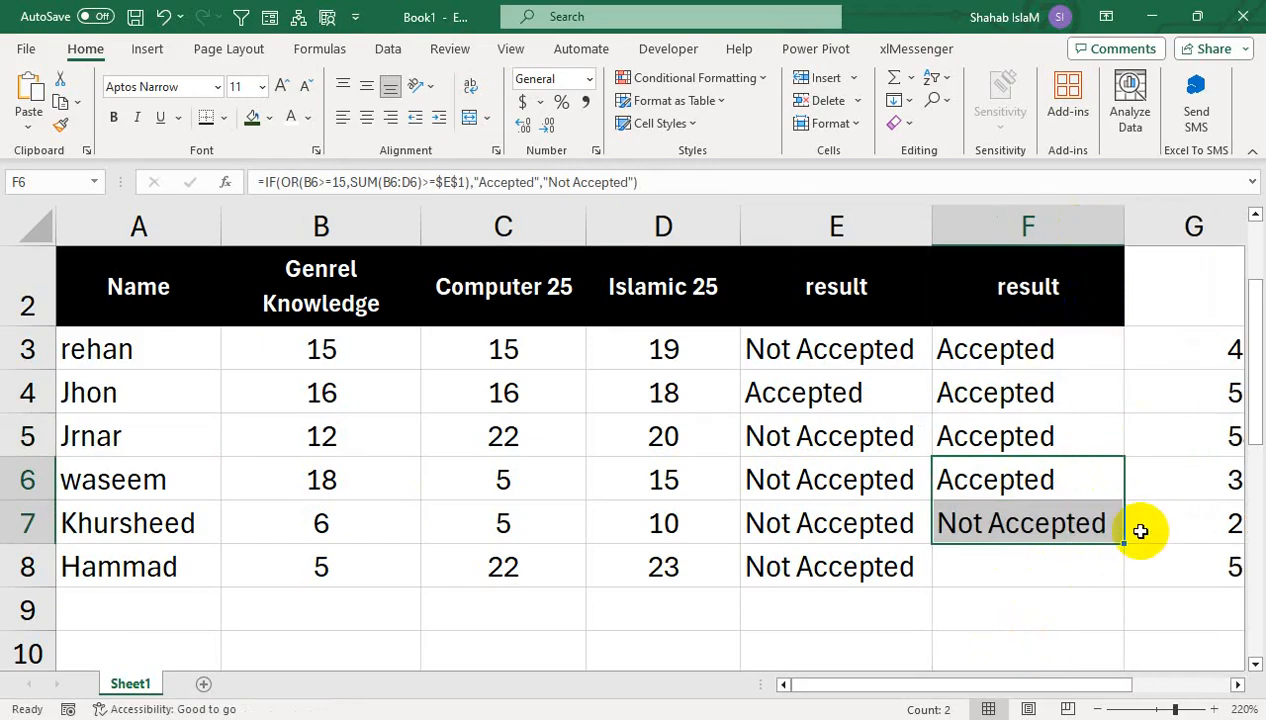
click(1046, 522)
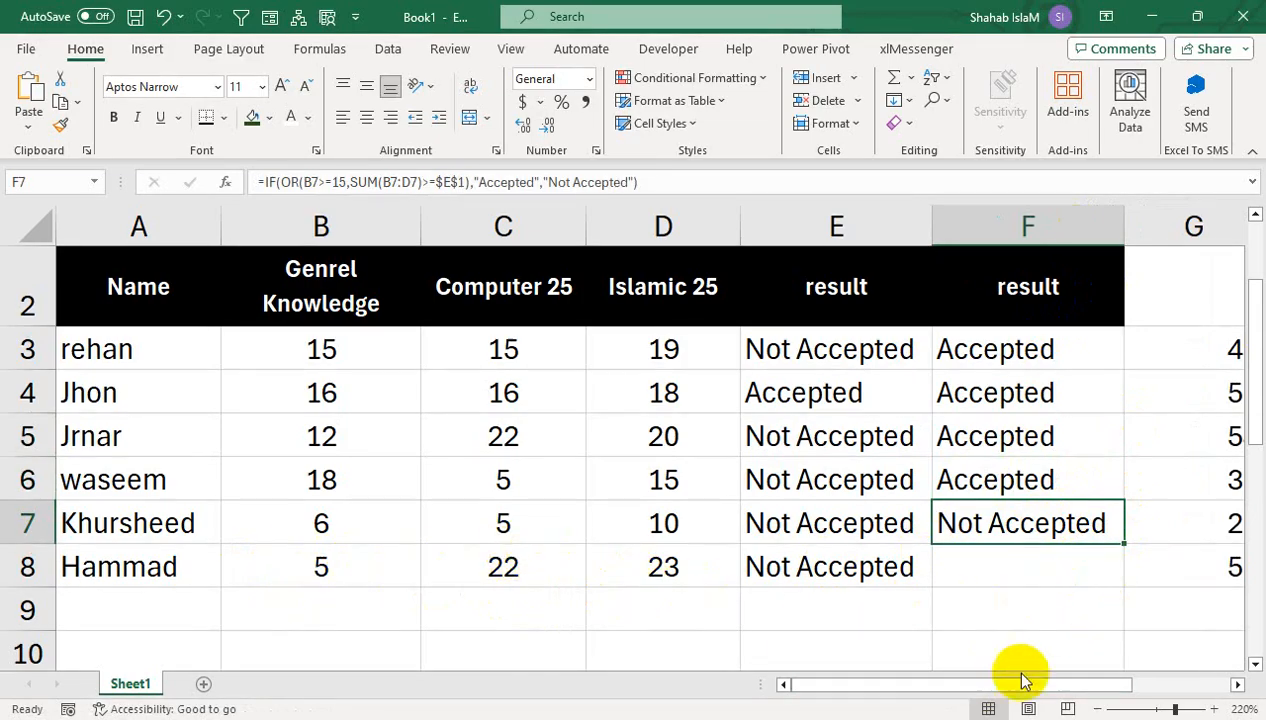
drag(1018, 684, 1030, 684)
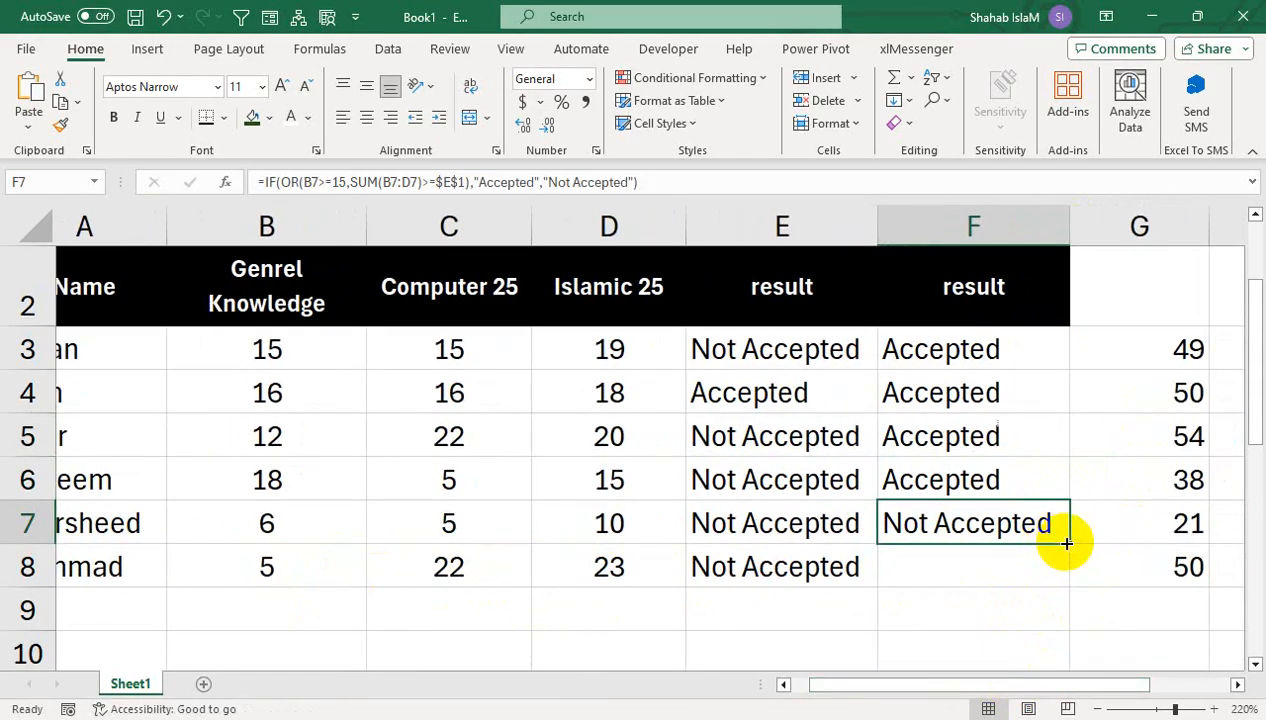
- Fill the OR formula from F7 down into F8 to complete the second result column
drag(1062, 536, 1063, 575)
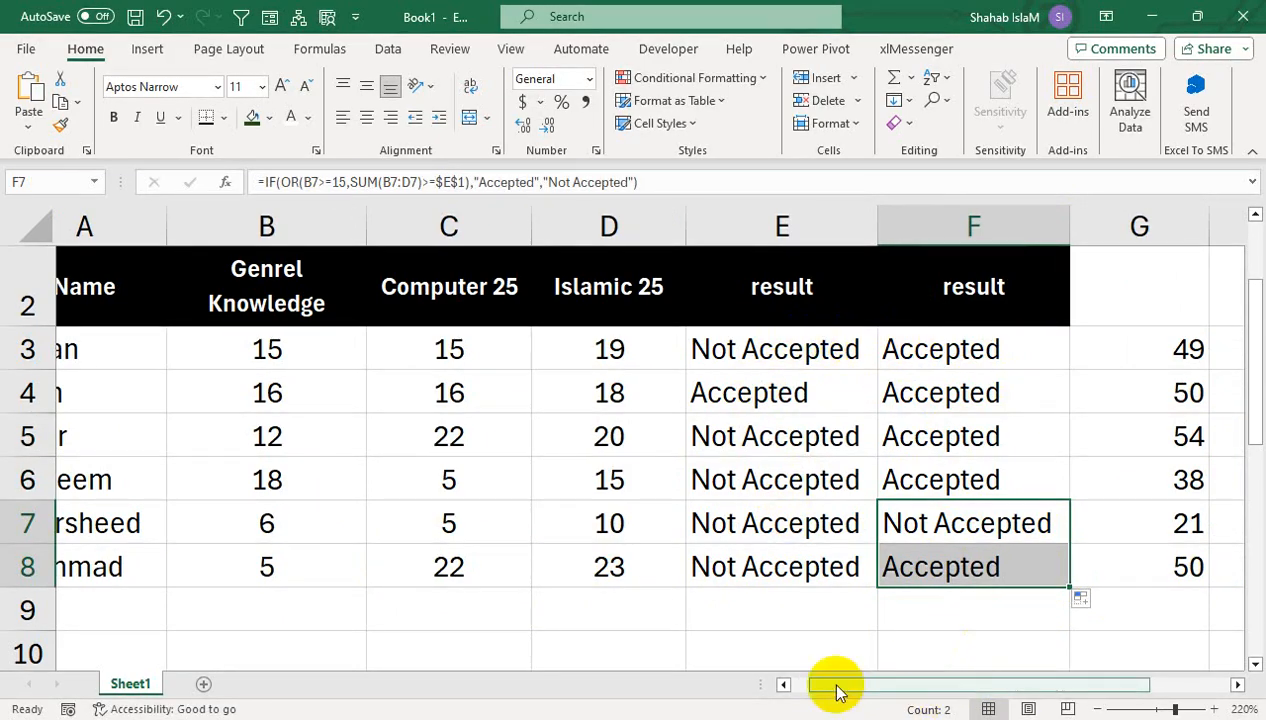
- Move the Passing Score label and its value from D1:E1 to E1:F1, above the two result columns
drag(836, 690, 803, 688)
drag(663, 480, 14, 216)
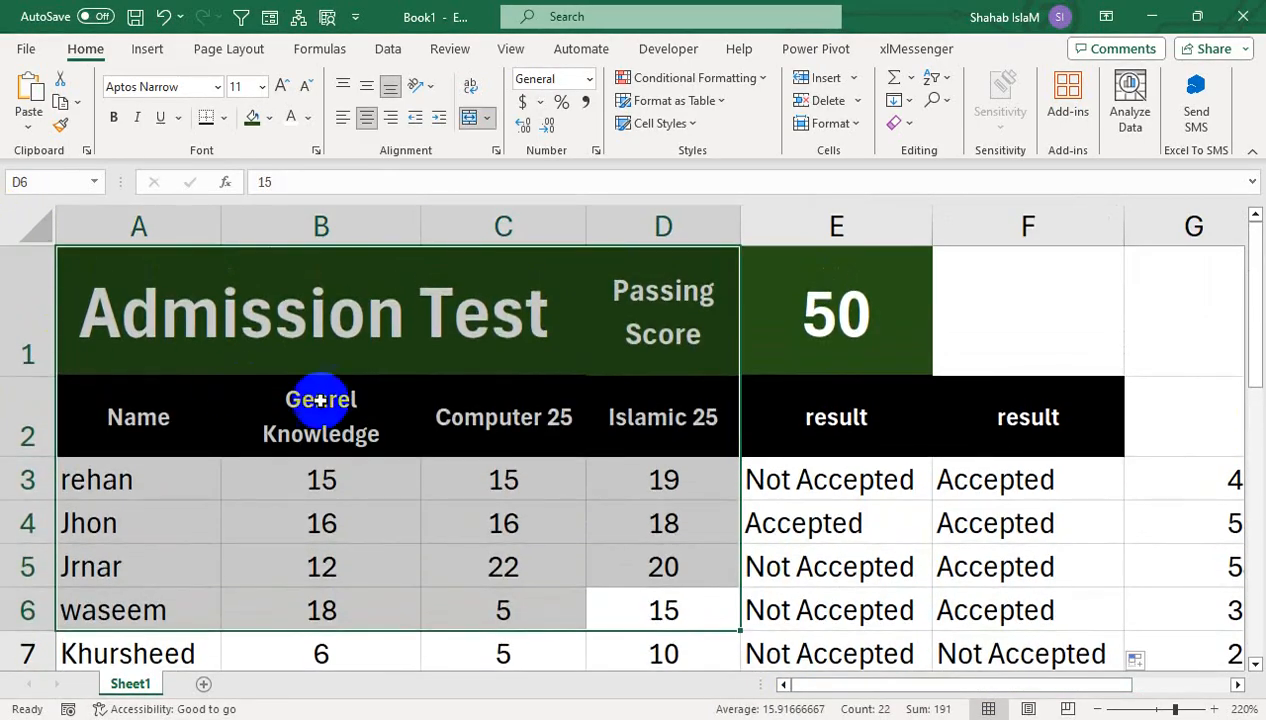
click(836, 337)
drag(710, 320, 755, 320)
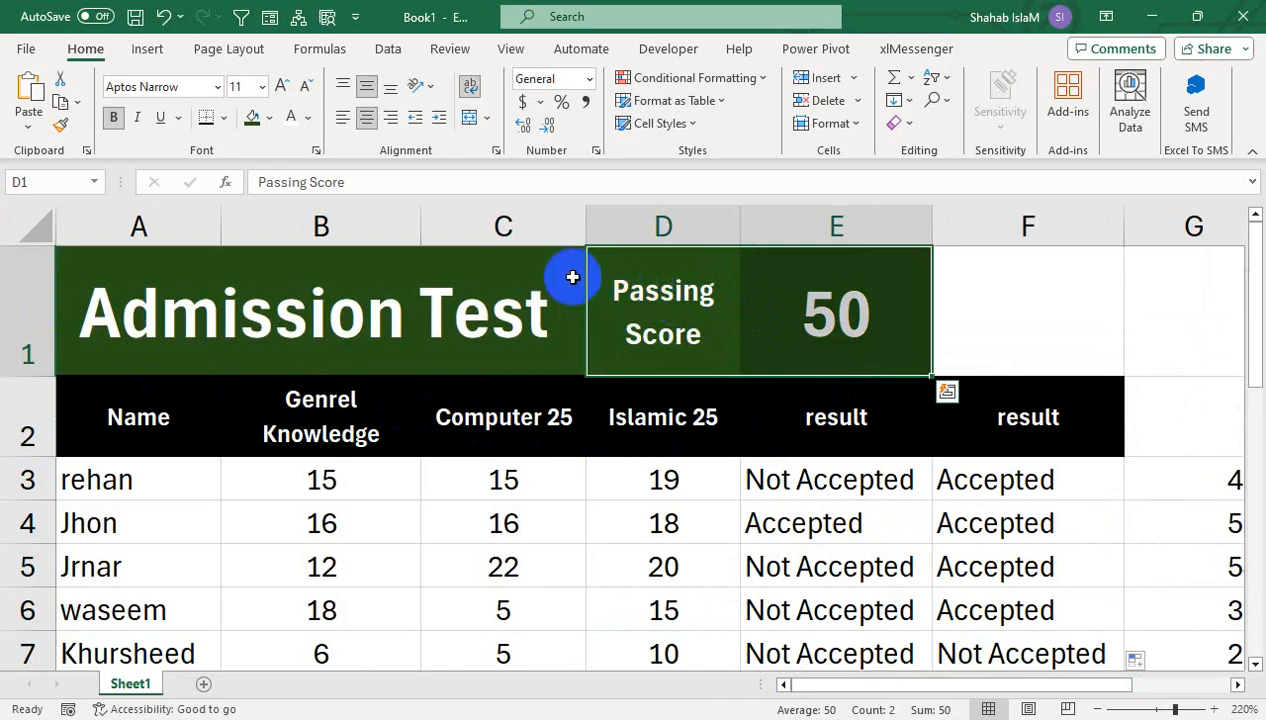
drag(582, 274, 780, 305)
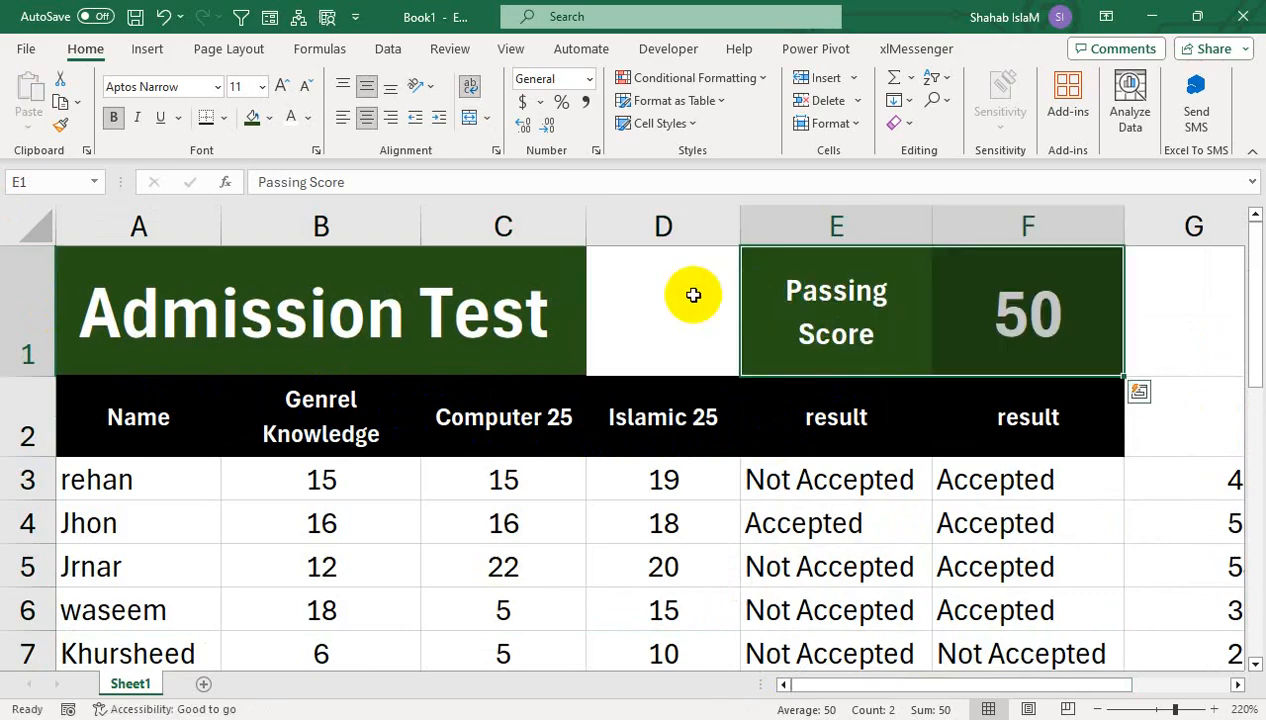
- Merge and center the Admission Test title across A1:D1
drag(692, 294, 8, 282)
click(469, 117)
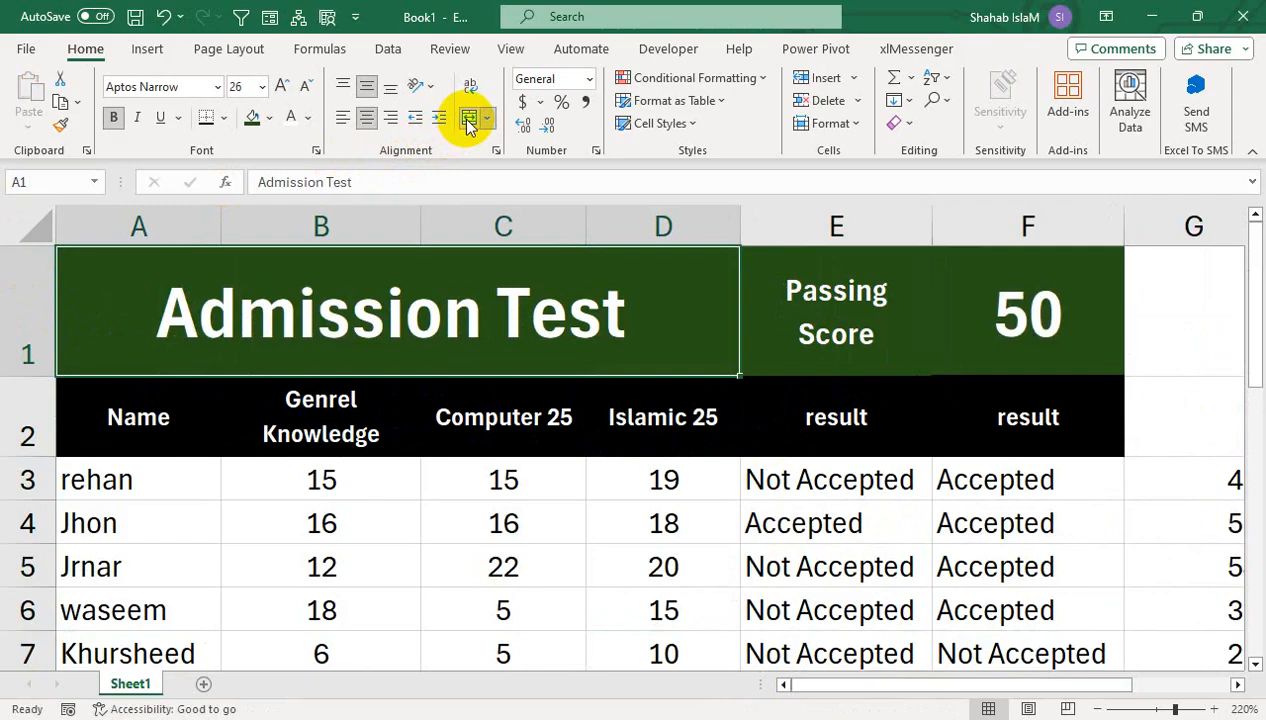
click(478, 303)
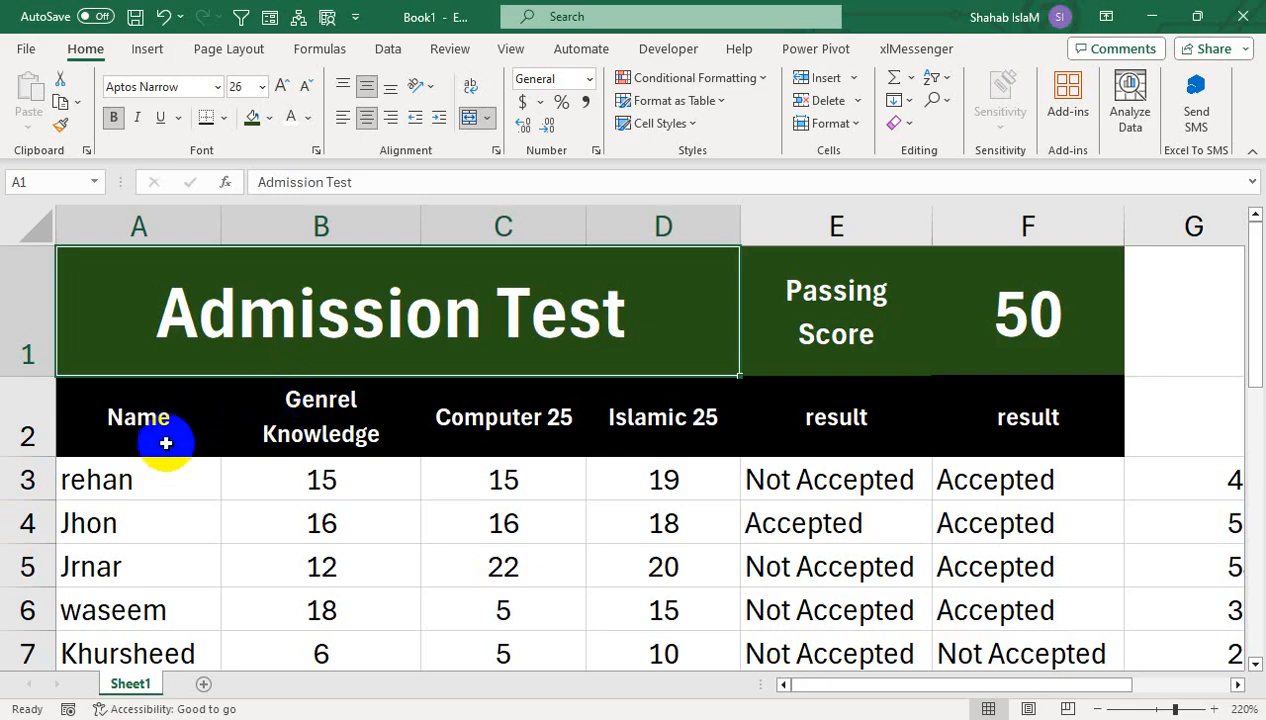
click(384, 480)
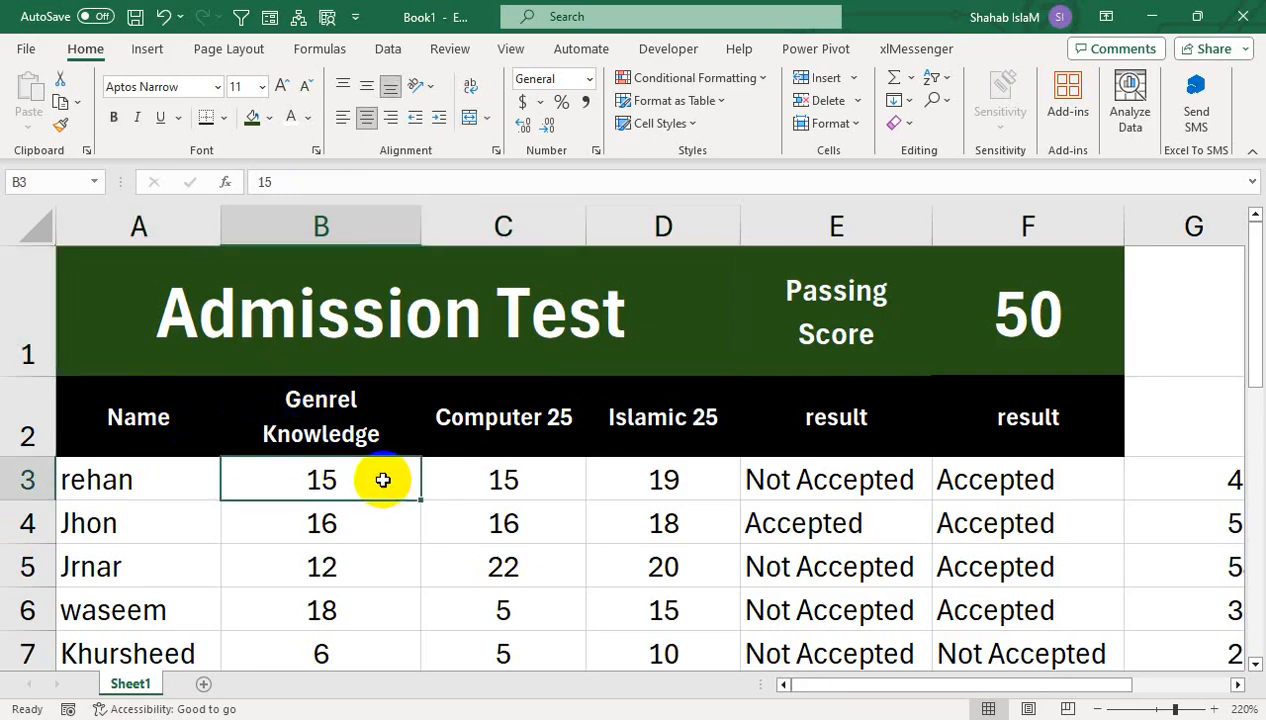